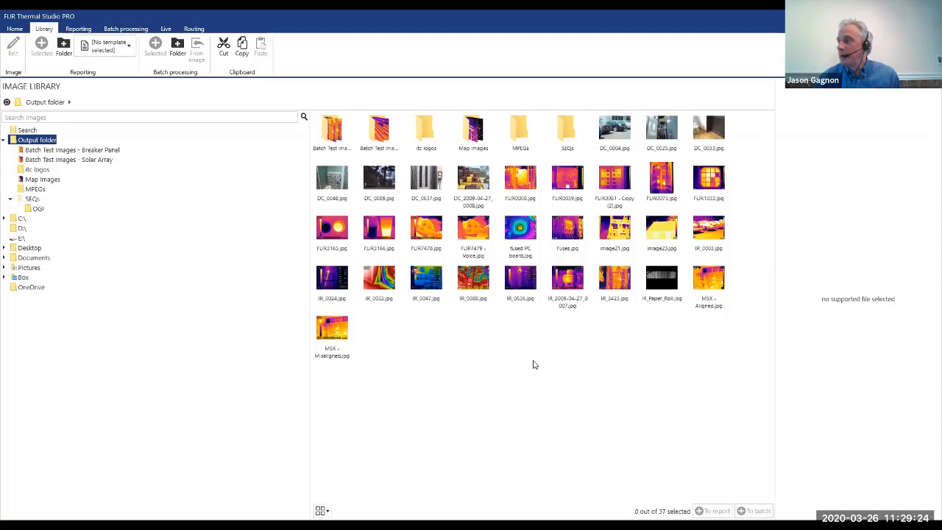
Open image23.jpg from the Output folder in the image editor.
{"action": "left_click", "coordinate": [615, 181]}
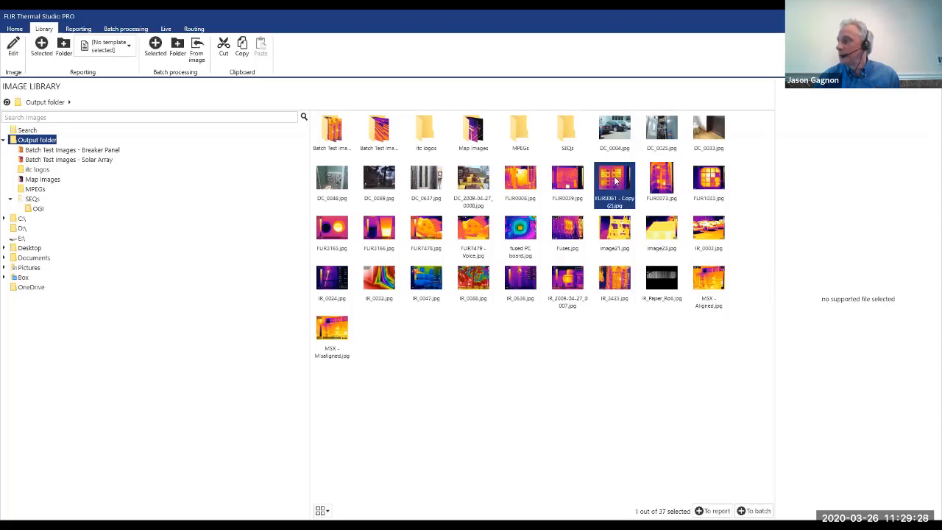
{"action": "left_click", "coordinate": [674, 229]}
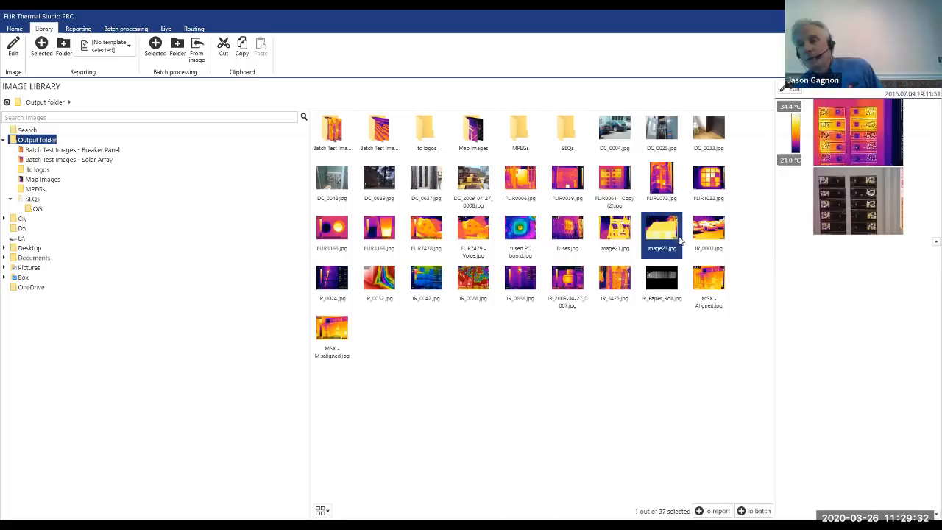
{"action": "double_click", "coordinate": [678, 239]}
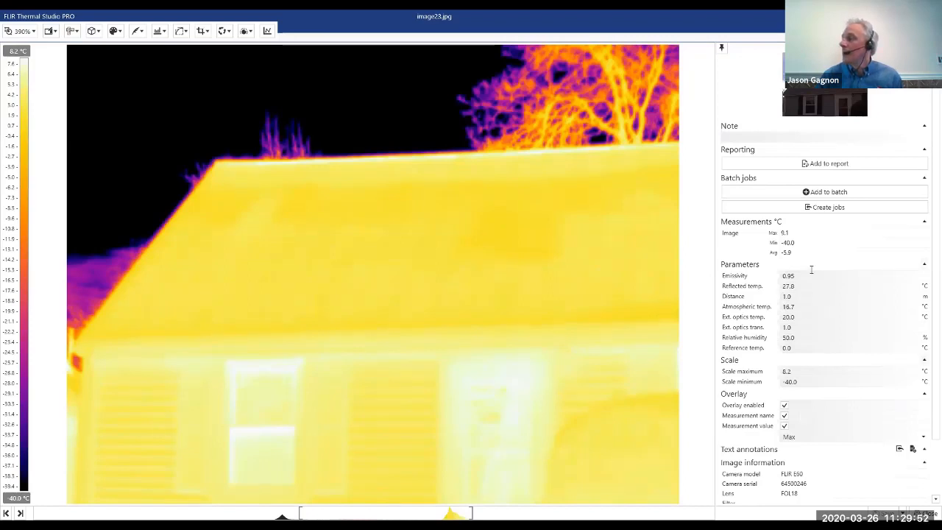
Shift and narrow the temperature scale around the house's histogram peak, ending at about -8.8 to 15.8 °C.
{"action": "scroll", "coordinate": [811, 269], "scroll_direction": "down", "scroll_amount": 2}
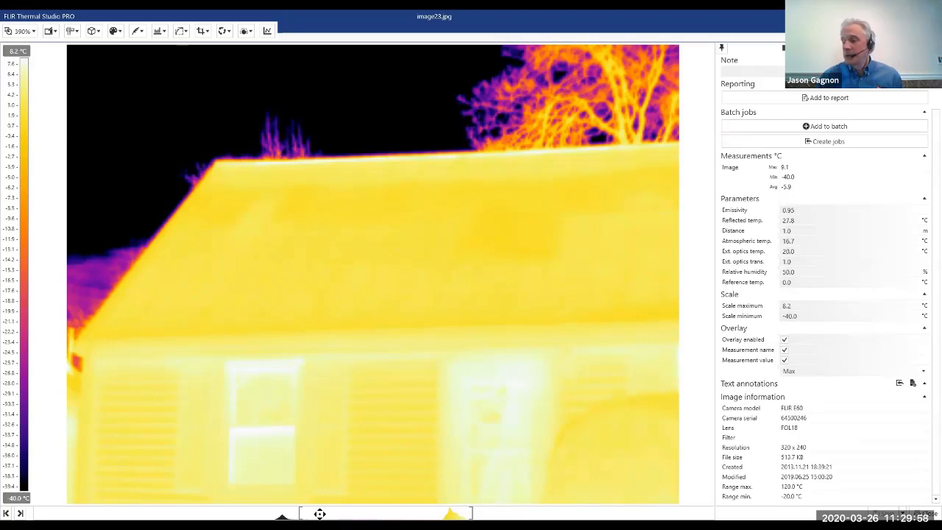
{"action": "scroll", "coordinate": [334, 509], "scroll_direction": "down", "scroll_amount": 2}
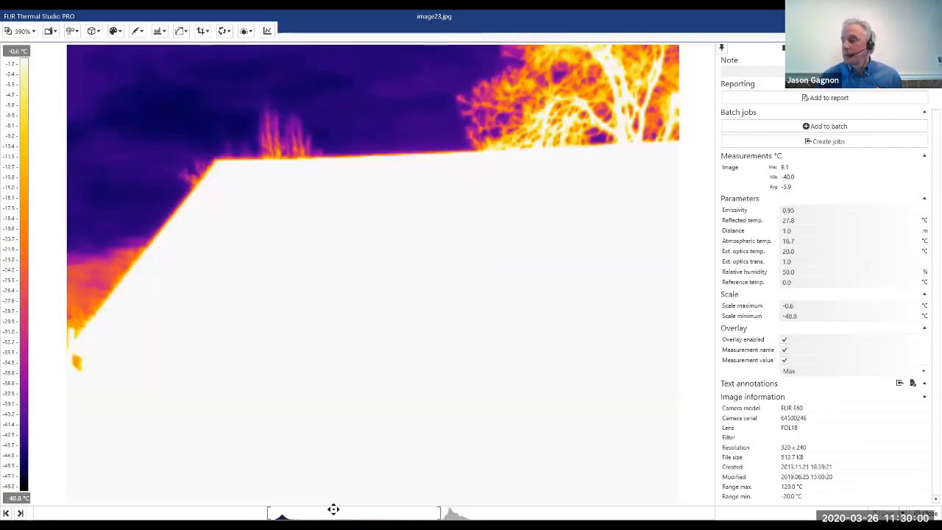
{"action": "scroll", "coordinate": [335, 511], "scroll_direction": "up", "scroll_amount": 4}
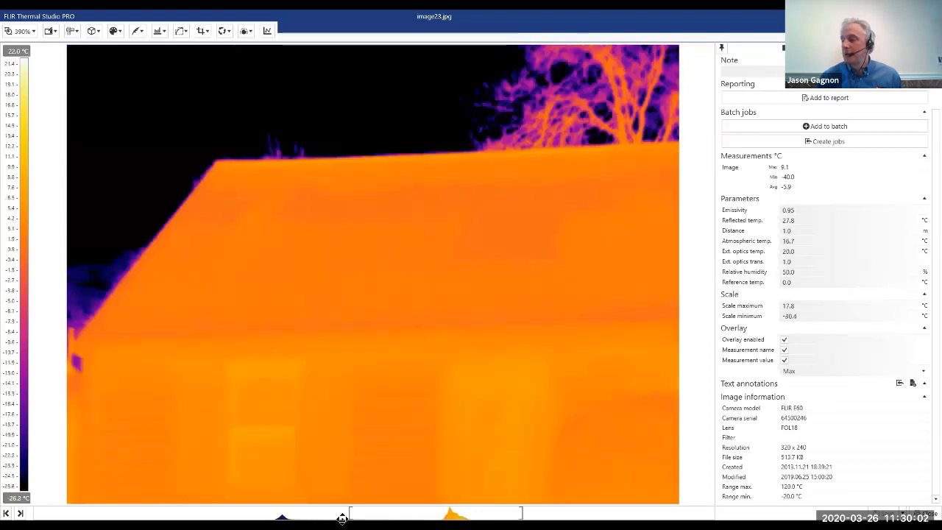
{"action": "scroll", "coordinate": [342, 518], "scroll_direction": "down", "scroll_amount": 1}
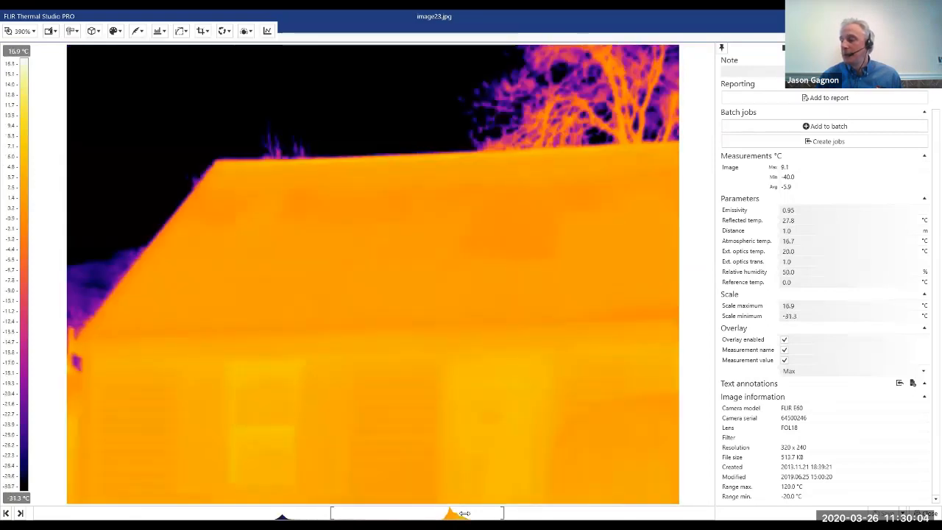
{"action": "left_click_drag", "start_coordinate": [332, 513], "coordinate": [404, 513]}
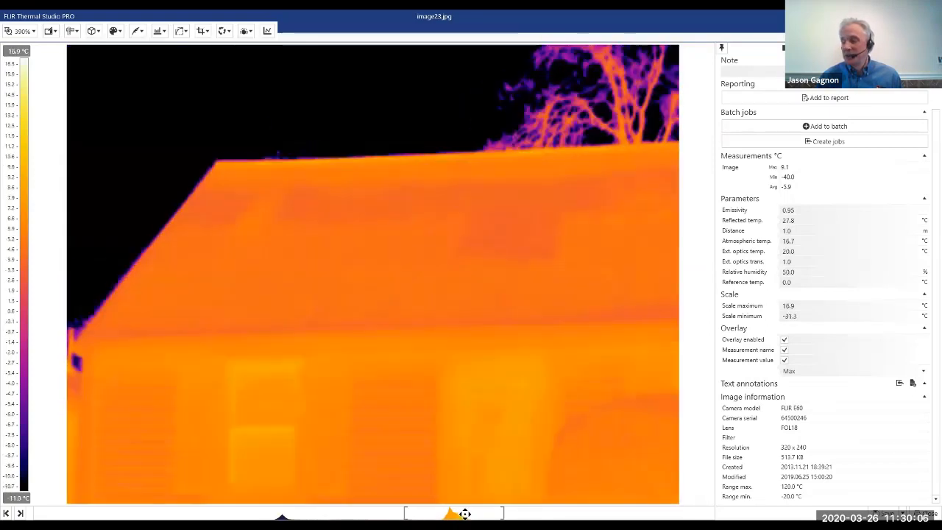
{"action": "left_click_drag", "start_coordinate": [504, 513], "coordinate": [453, 513]}
{"action": "scroll", "coordinate": [469, 514], "scroll_direction": "up", "scroll_amount": 3}
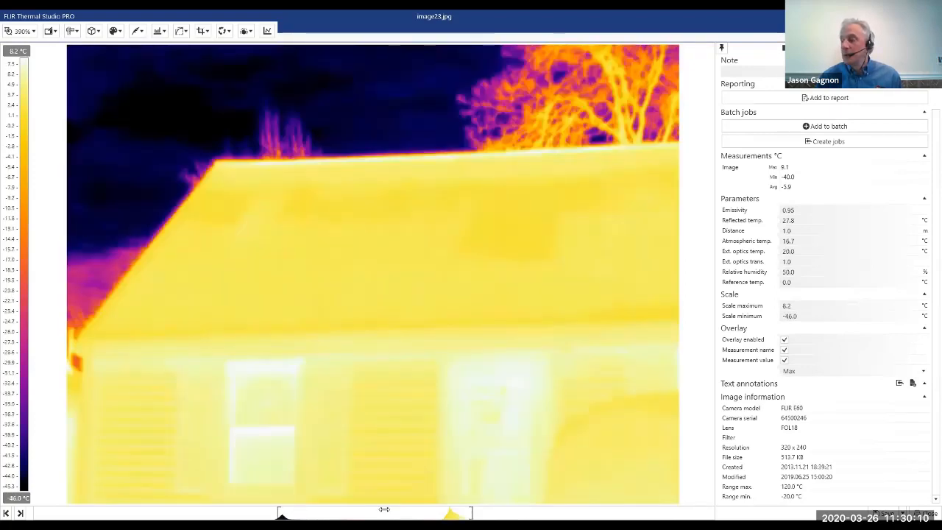
{"action": "left_click_drag", "start_coordinate": [283, 512], "coordinate": [436, 506]}
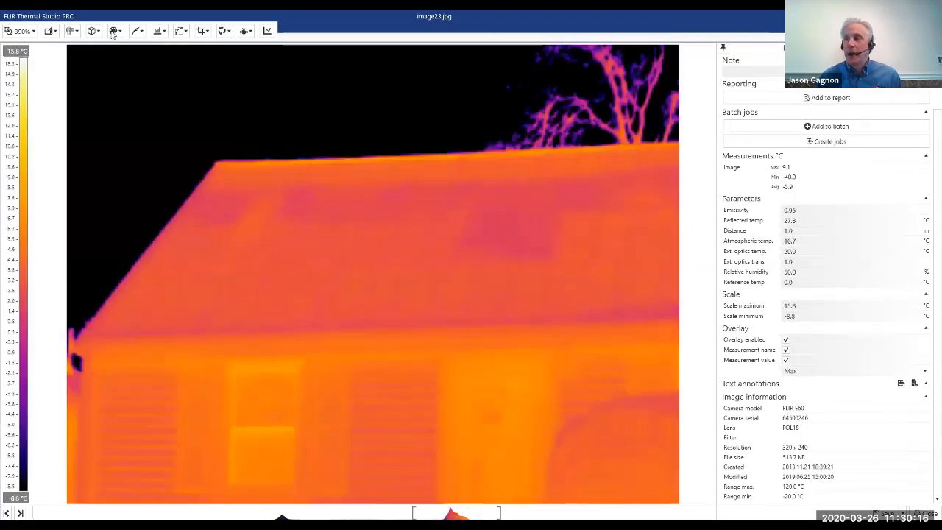
Try the Rainbow palette, then apply the Rainbow HC palette to the house image.
{"action": "left_click", "coordinate": [113, 32]}
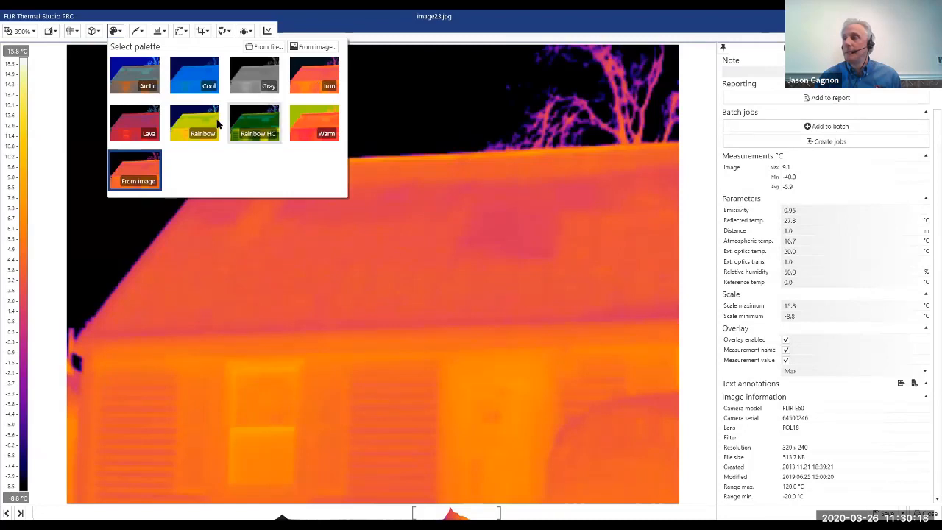
{"action": "left_click", "coordinate": [312, 114]}
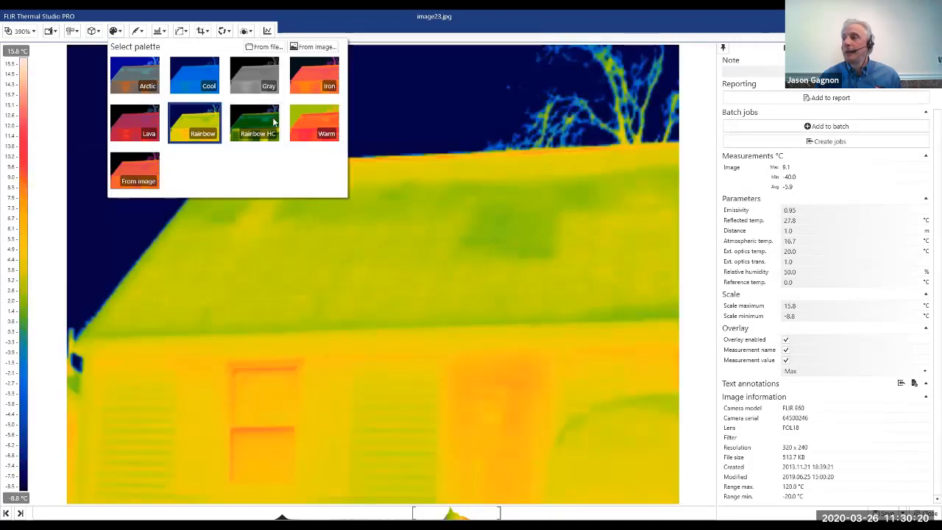
{"action": "left_click", "coordinate": [273, 122]}
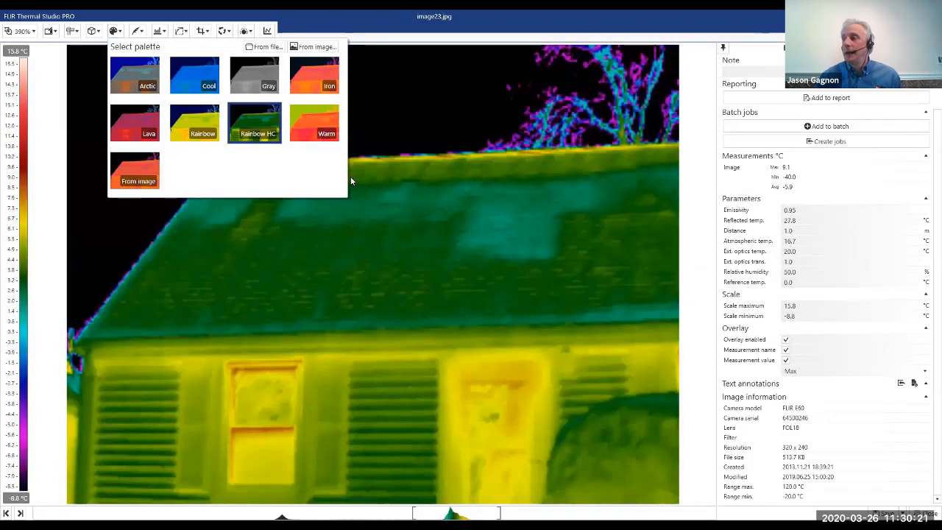
{"action": "left_click", "coordinate": [211, 35]}
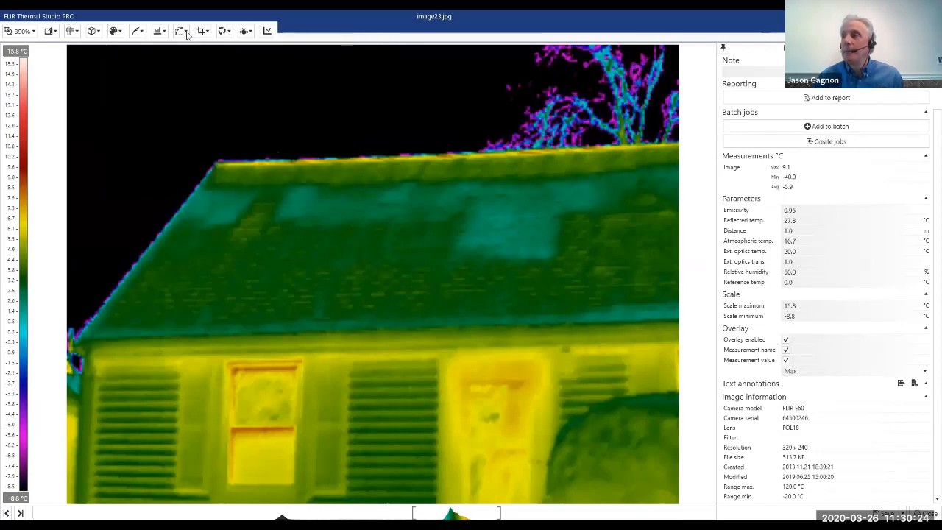
Auto-adjust the scale, then tighten it around the house's histogram peak to about -7.5 to 9.8 °C.
{"action": "left_click", "coordinate": [184, 31]}
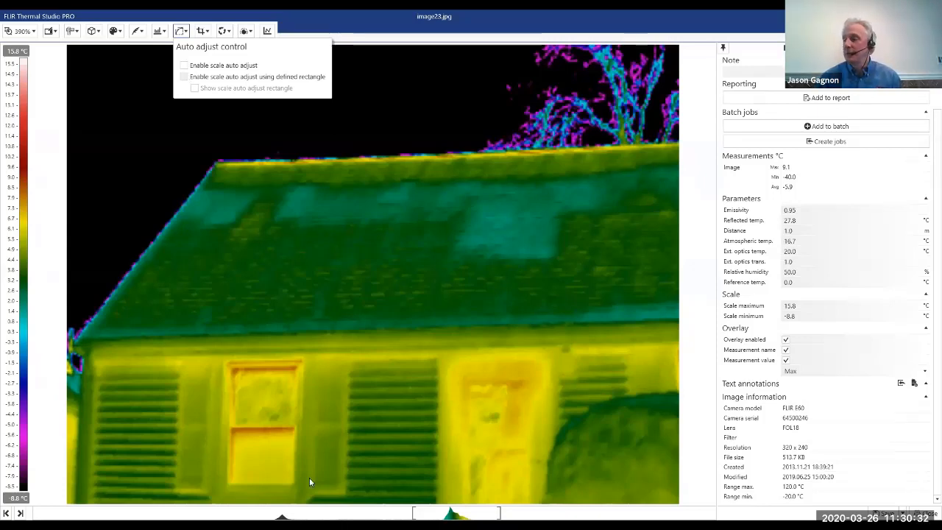
{"action": "left_click", "coordinate": [439, 509]}
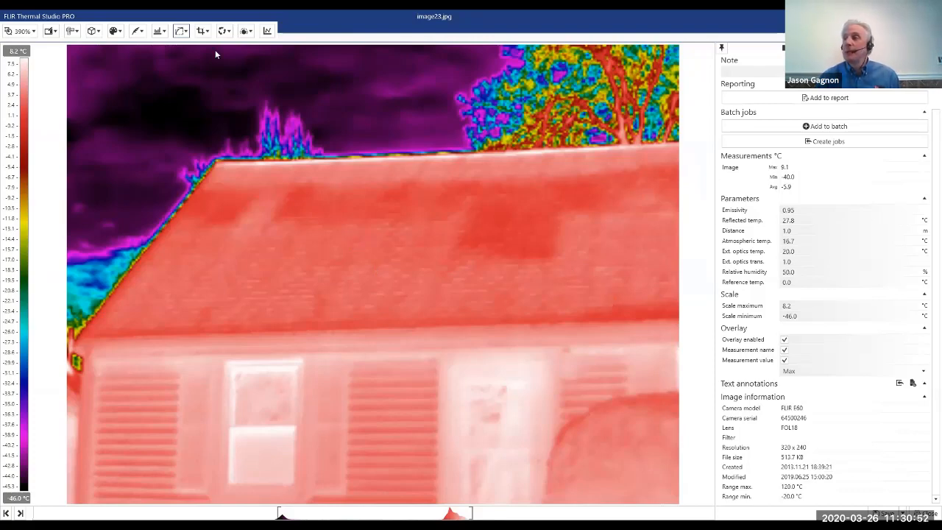
{"action": "double_click", "coordinate": [413, 507]}
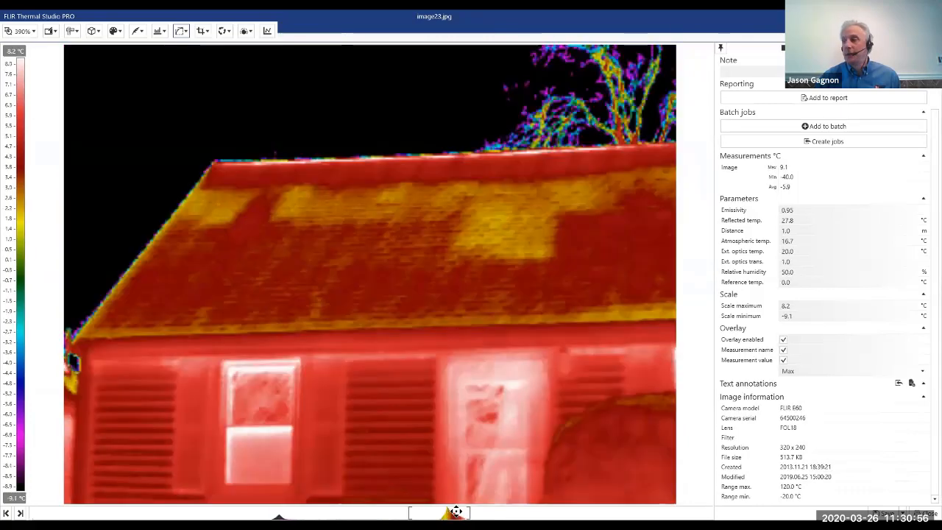
{"action": "left_click_drag", "start_coordinate": [430, 509], "coordinate": [437, 509]}
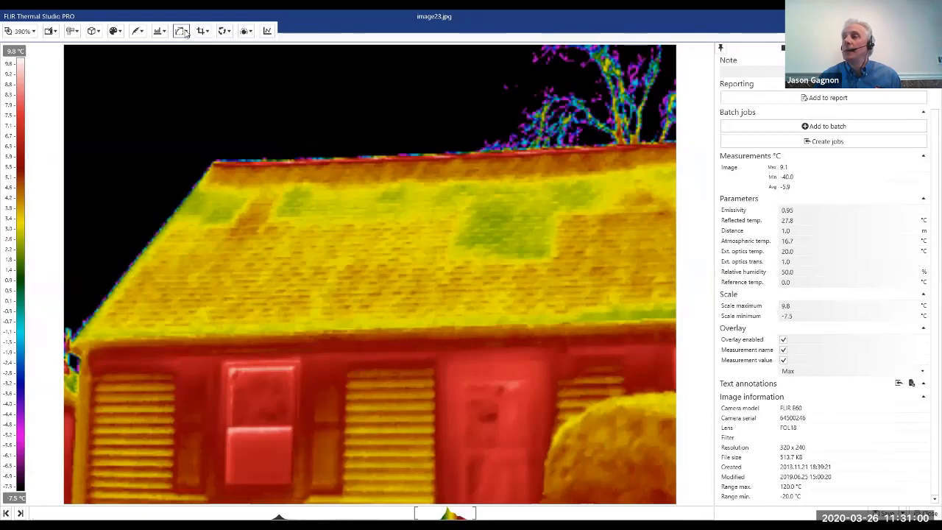
Enable scale auto adjust using a defined rectangle and move the rectangle between the roof's left corner and the sky.
{"action": "left_click", "coordinate": [183, 31]}
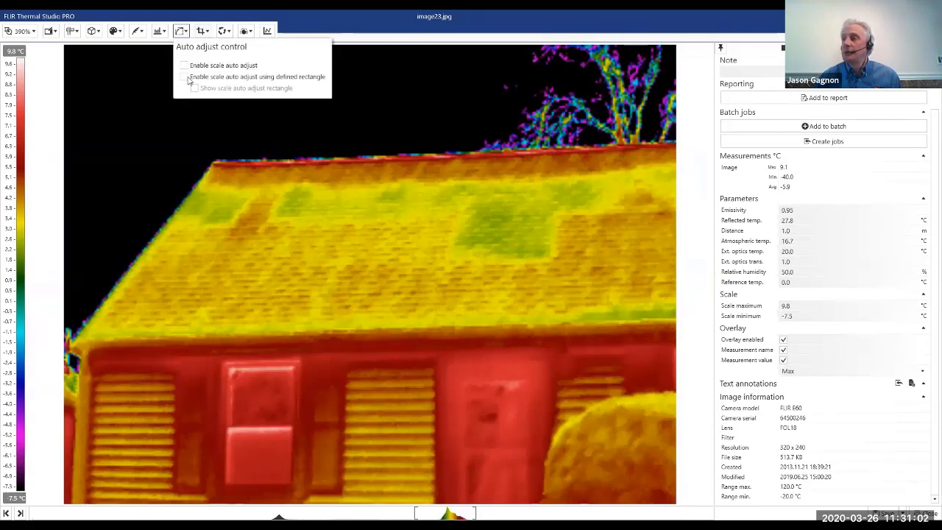
{"action": "left_click", "coordinate": [187, 78]}
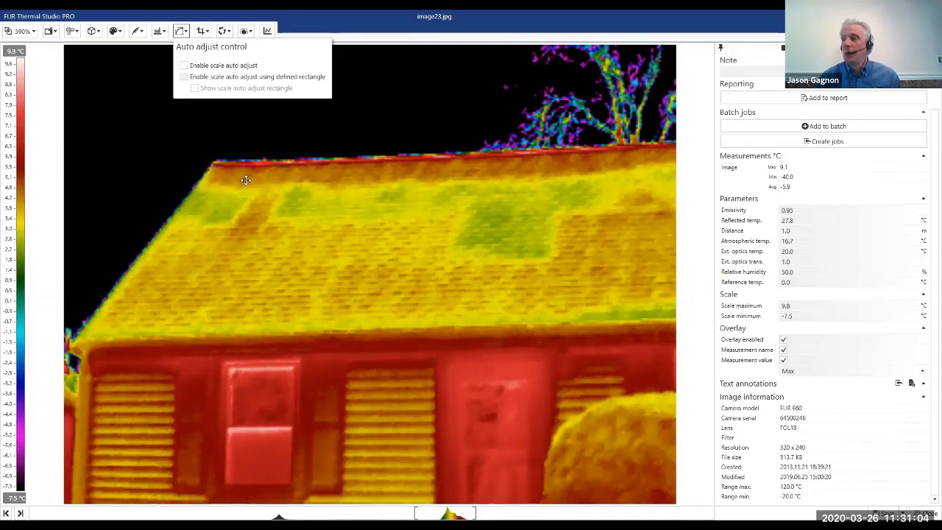
{"action": "left_click", "coordinate": [231, 172]}
{"action": "mouse_move", "coordinate": [230, 156]}
{"action": "left_mouse_down"}
{"action": "mouse_move", "coordinate": [231, 186]}
{"action": "mouse_move", "coordinate": [229, 171]}
{"action": "left_mouse_up"}
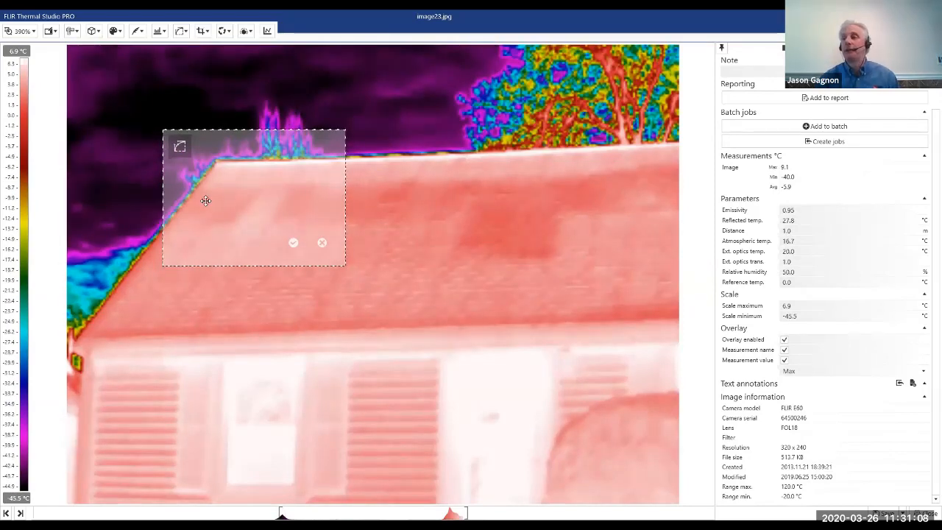
{"action": "left_click_drag", "start_coordinate": [193, 255], "coordinate": [176, 109]}
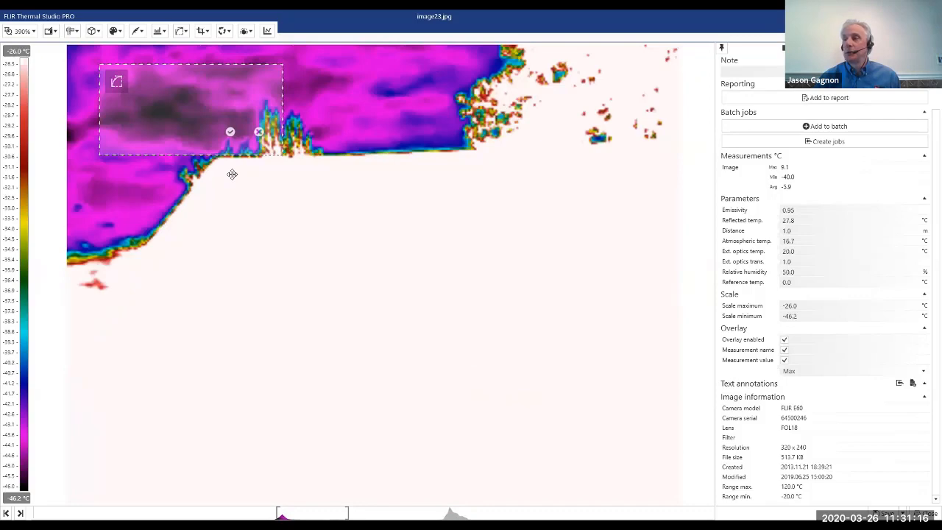
{"action": "left_click", "coordinate": [263, 196]}
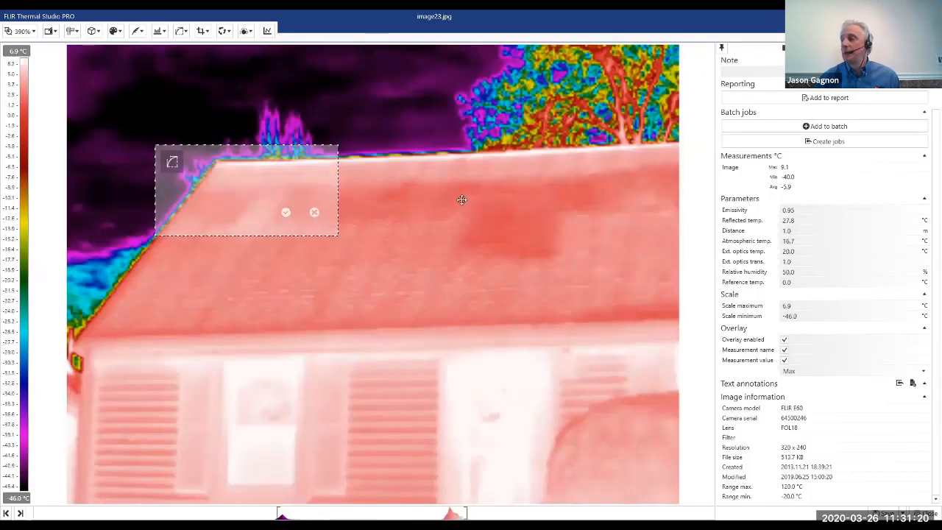
Move the auto-adjust rectangle over the roof, enlarge it, try it across the roof and front wall, and discard it.
{"action": "left_click_drag", "start_coordinate": [222, 179], "coordinate": [461, 200]}
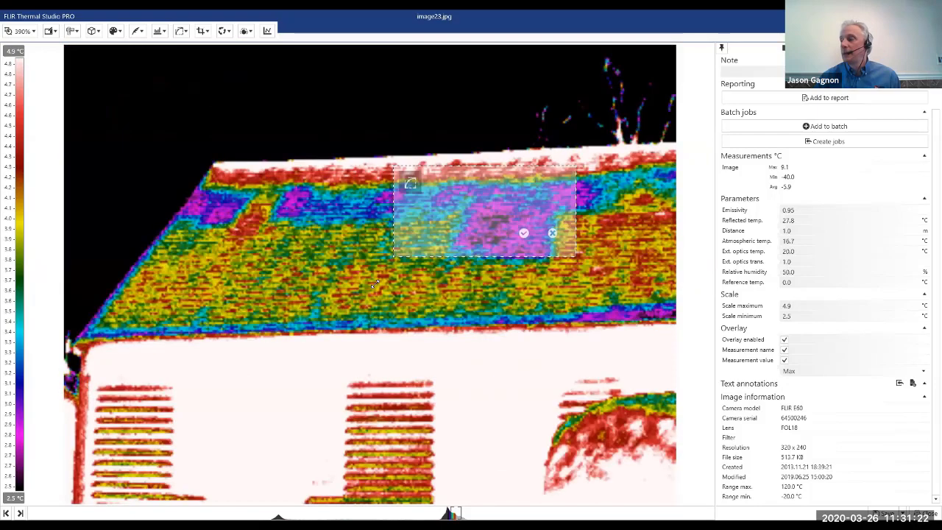
{"action": "left_click_drag", "start_coordinate": [391, 259], "coordinate": [376, 284]}
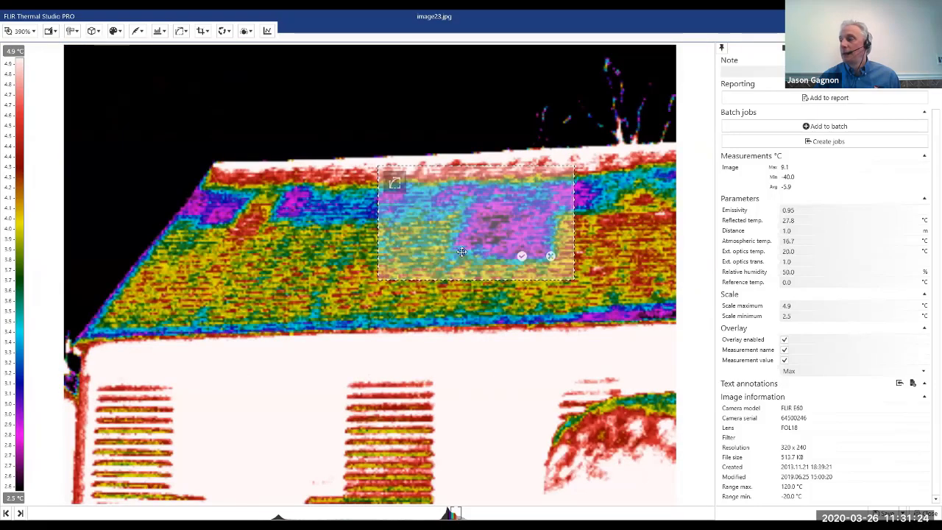
{"action": "left_click_drag", "start_coordinate": [446, 230], "coordinate": [440, 236]}
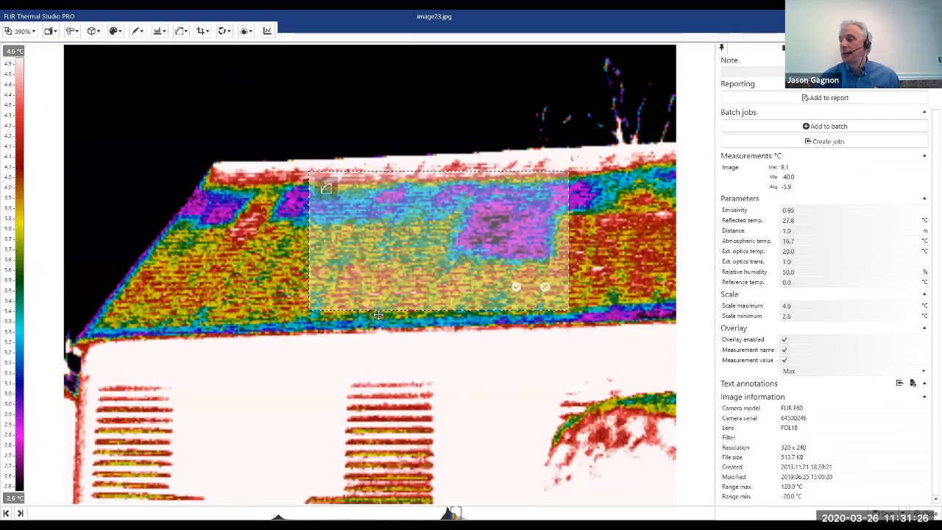
{"action": "left_click_drag", "start_coordinate": [347, 301], "coordinate": [361, 316]}
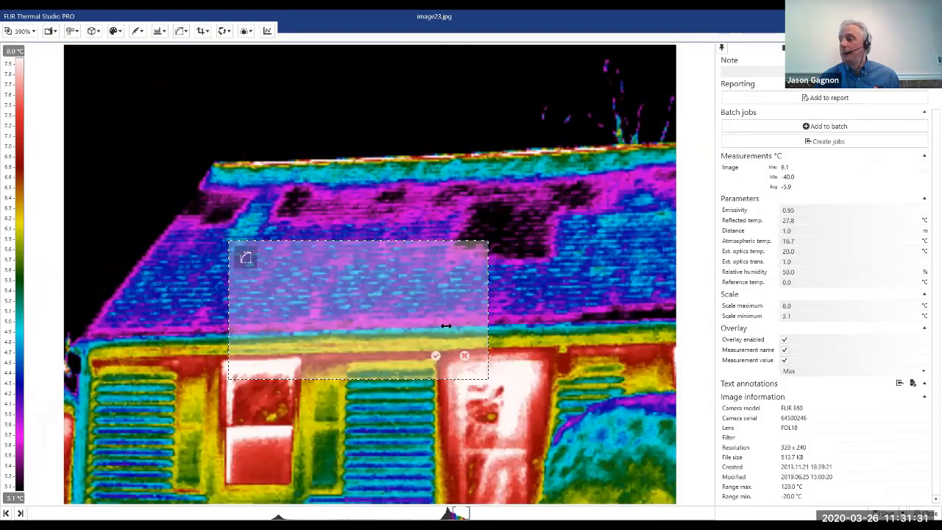
{"action": "left_click_drag", "start_coordinate": [446, 325], "coordinate": [450, 306]}
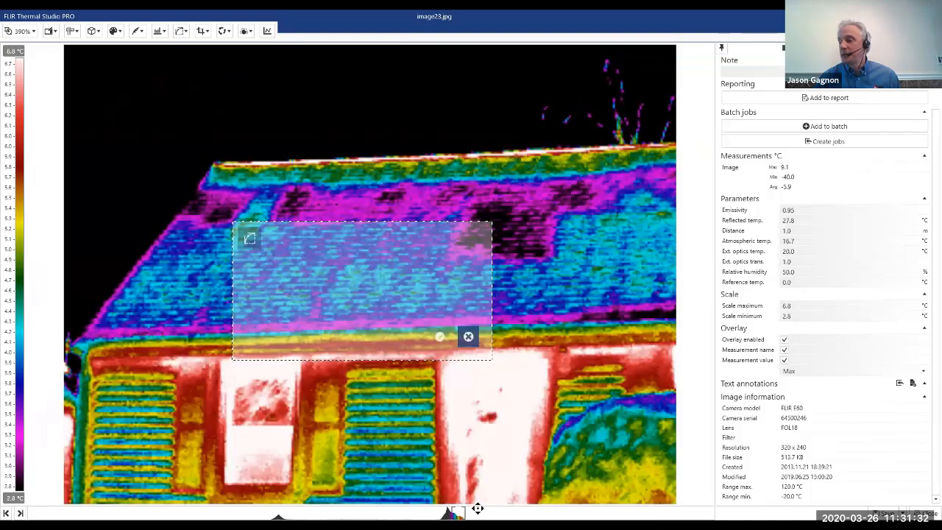
{"action": "left_click", "coordinate": [468, 336]}
Auto-adjust the scale to the whole image and shift its span up to about -38.7 to 15.5 °C.
{"action": "left_click_drag", "start_coordinate": [451, 513], "coordinate": [447, 512]}
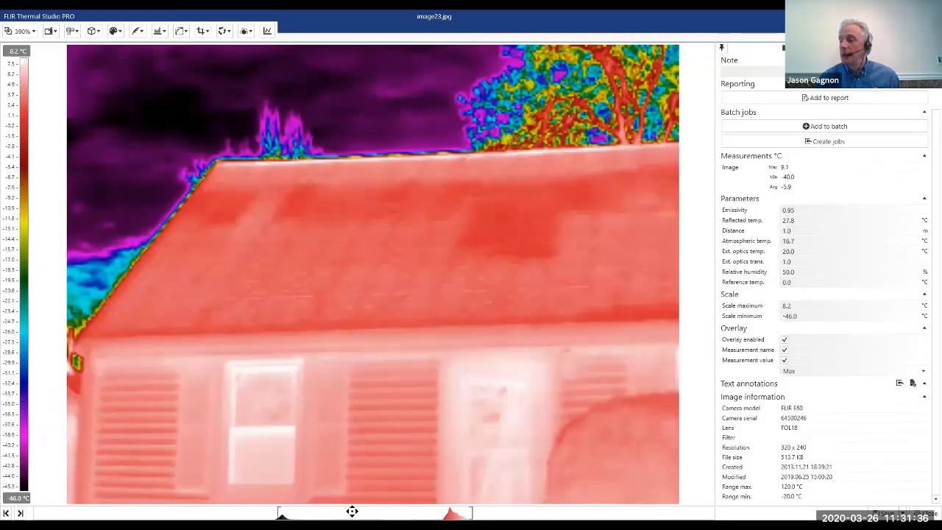
{"action": "left_click_drag", "start_coordinate": [399, 509], "coordinate": [427, 509]}
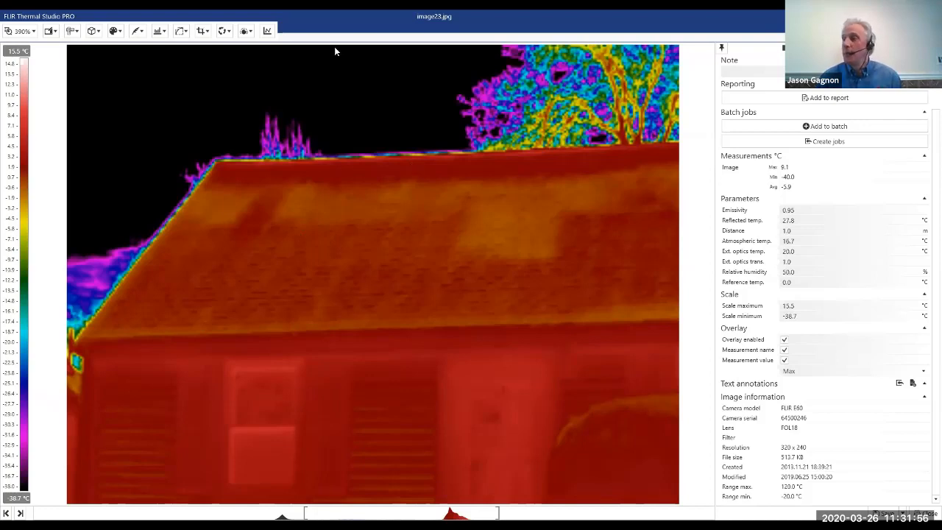
Enable rectangle-based scale auto adjust again, shrink the rectangle, and move it past the tree to the roof's upper left part.
{"action": "left_click", "coordinate": [181, 31]}
{"action": "left_click", "coordinate": [184, 78]}
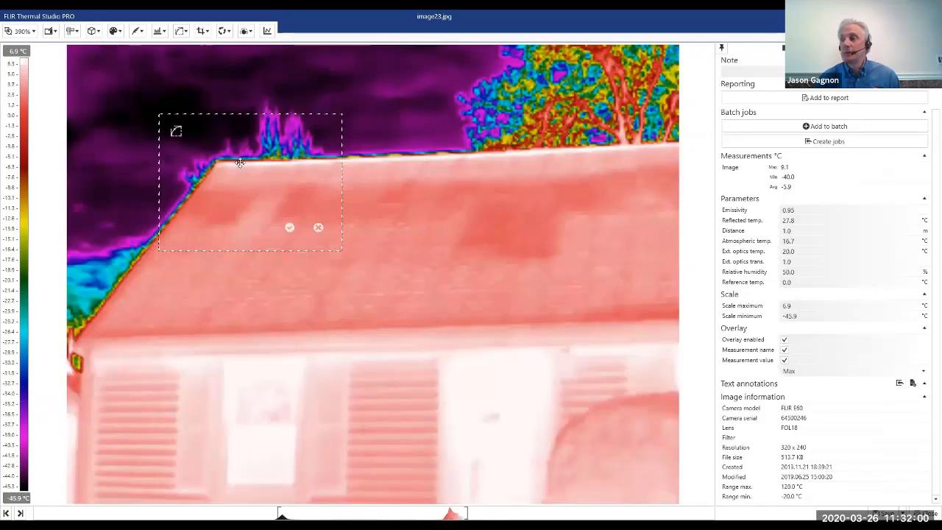
{"action": "left_click_drag", "start_coordinate": [166, 128], "coordinate": [137, 131]}
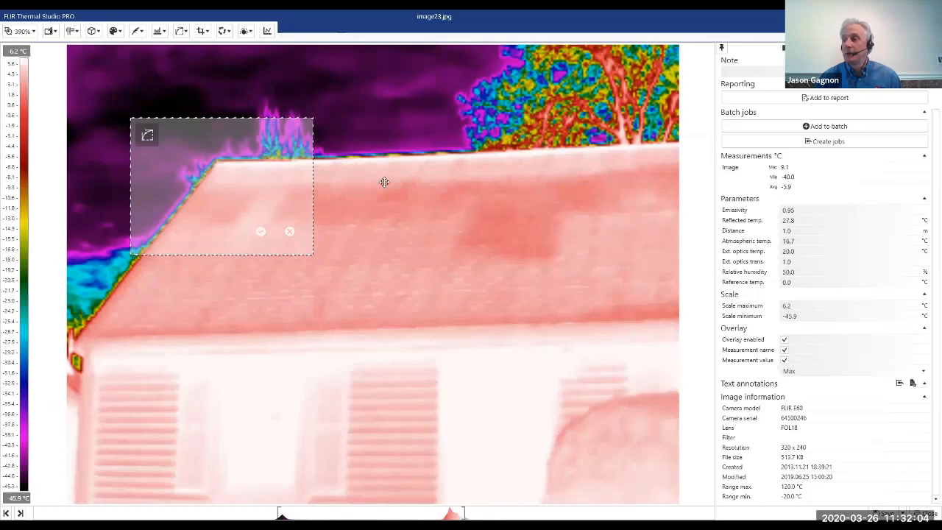
{"action": "left_click_drag", "start_coordinate": [131, 118], "coordinate": [235, 151]}
{"action": "left_click_drag", "start_coordinate": [274, 200], "coordinate": [530, 164]}
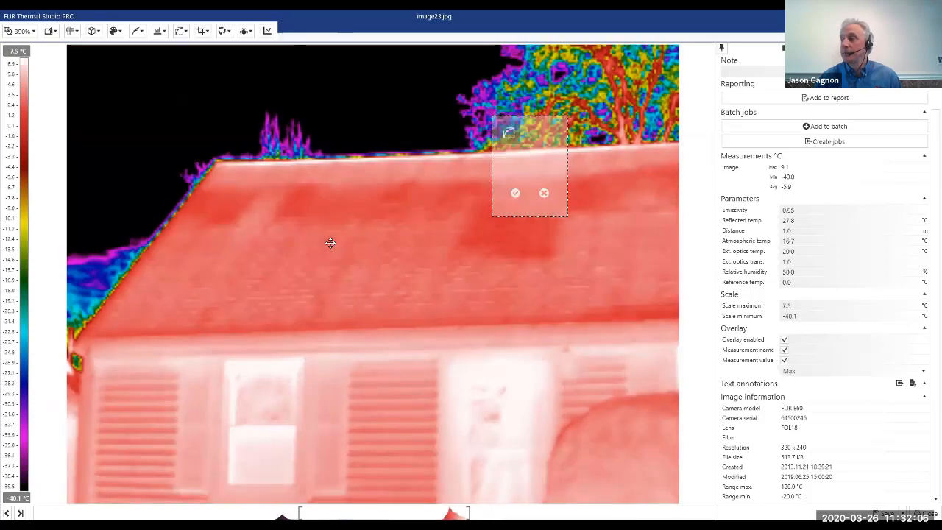
{"action": "left_click_drag", "start_coordinate": [331, 243], "coordinate": [284, 218]}
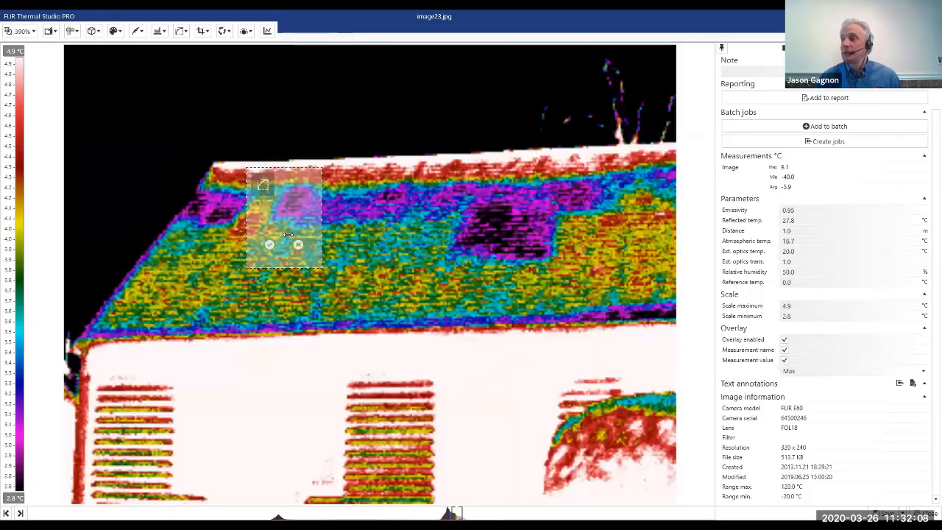
{"action": "left_click", "coordinate": [287, 234]}
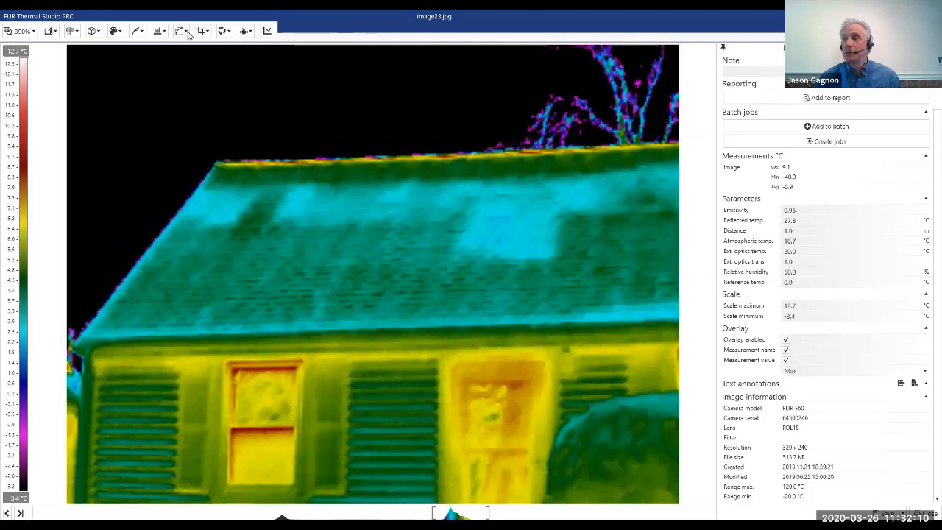
Set the house image's fusion mode to MSX, and open the breaker panel image FLIR0061 - Copy (2).jpg.
{"action": "left_click", "coordinate": [187, 32]}
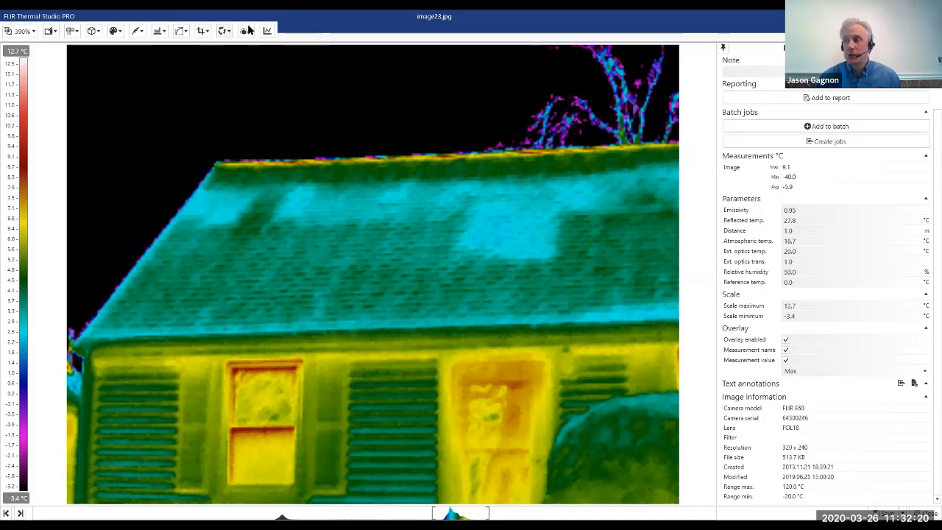
{"action": "mouse_move", "coordinate": [249, 30]}
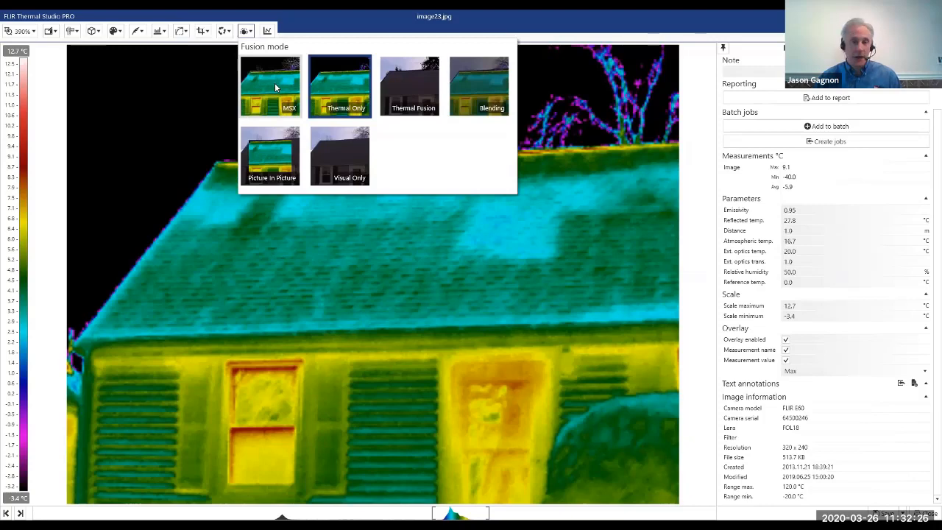
{"action": "left_click", "coordinate": [275, 86]}
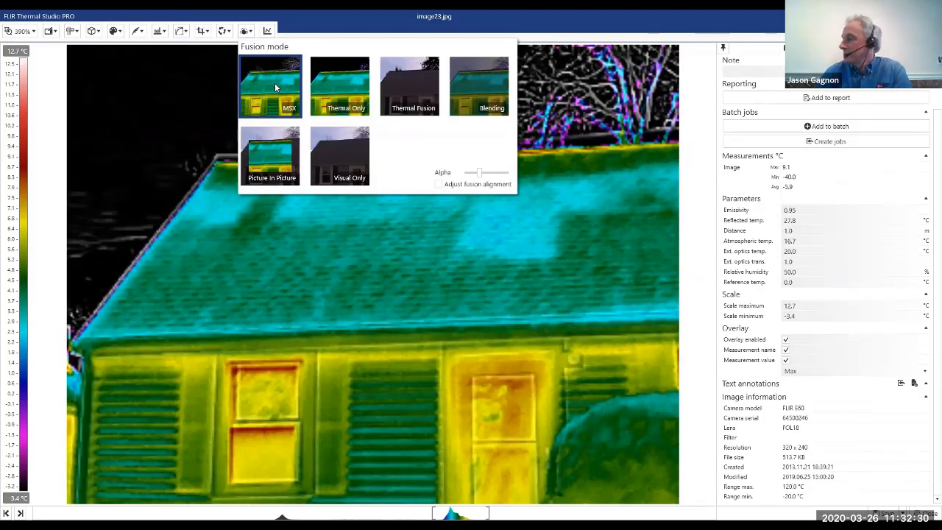
{"action": "key", "text": "Escape"}
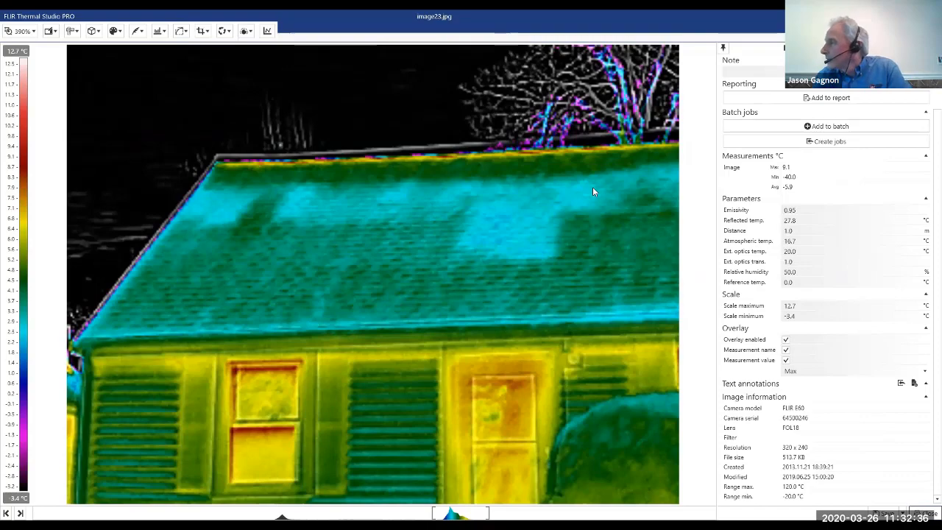
{"action": "key", "text": "Escape"}
{"action": "left_click", "coordinate": [614, 177]}
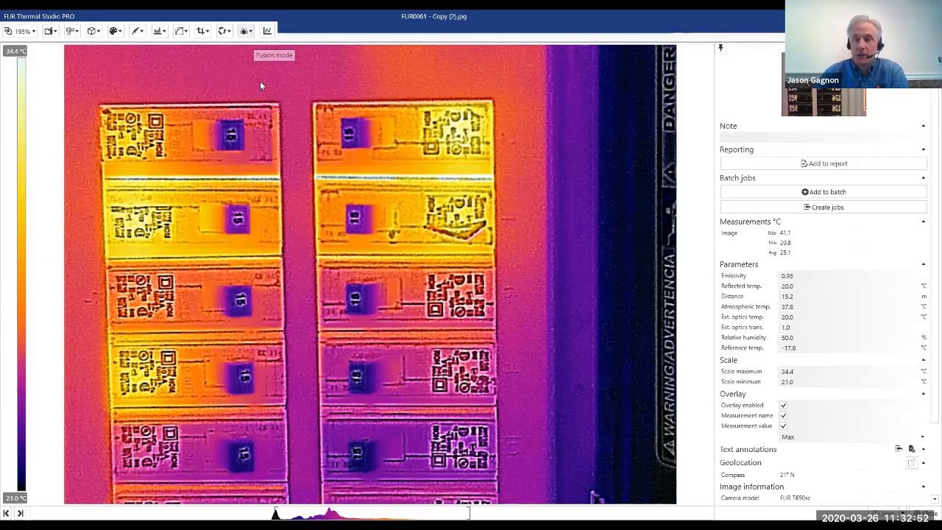
Try the Thermal Only, Visual Only and Picture in Picture fusion modes on the breaker image and return to MSX.
{"action": "left_click", "coordinate": [250, 34]}
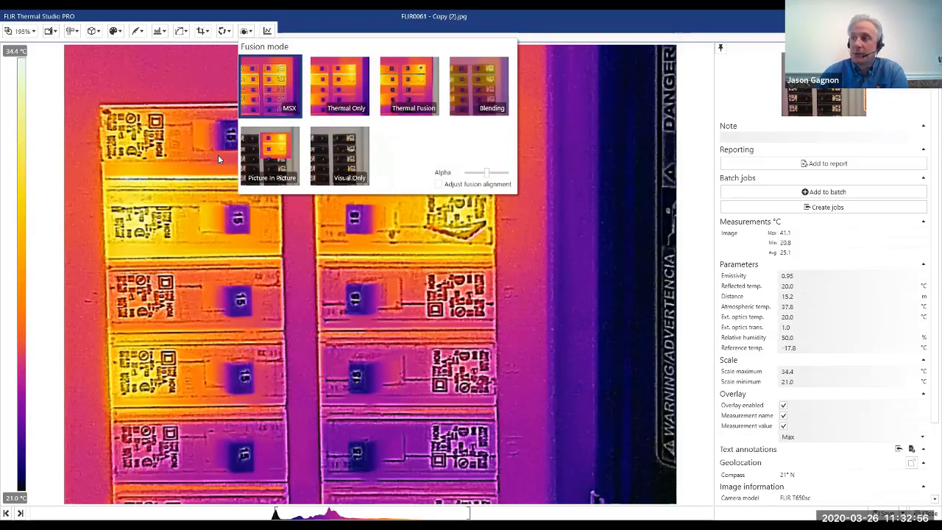
{"action": "left_click", "coordinate": [337, 75]}
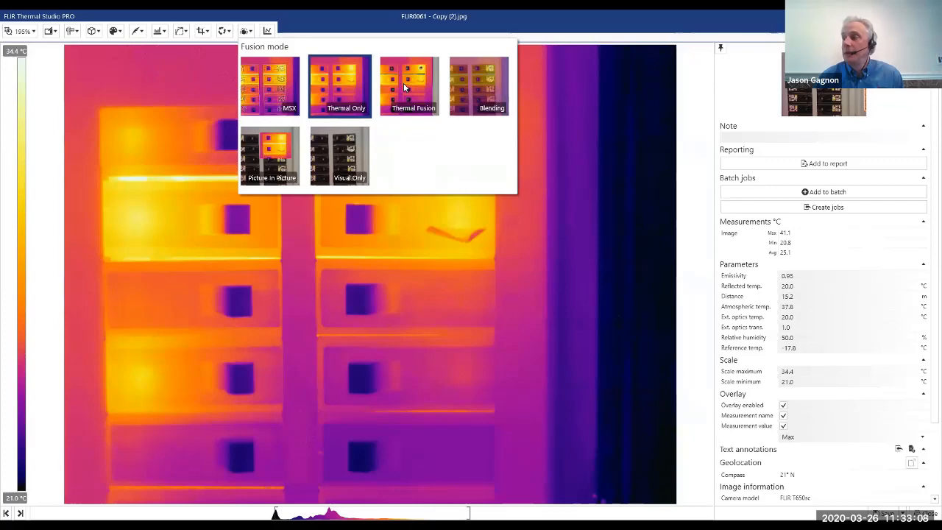
{"action": "left_click", "coordinate": [484, 77]}
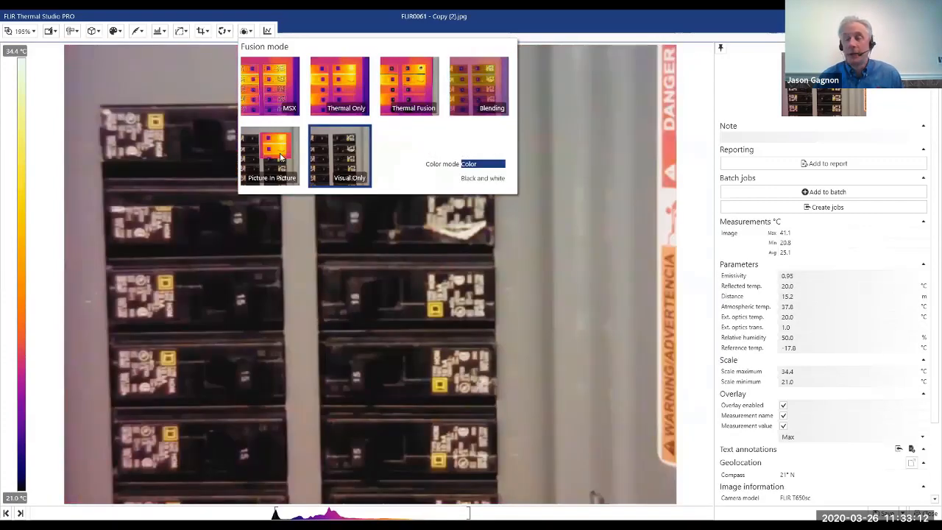
{"action": "left_click", "coordinate": [279, 156]}
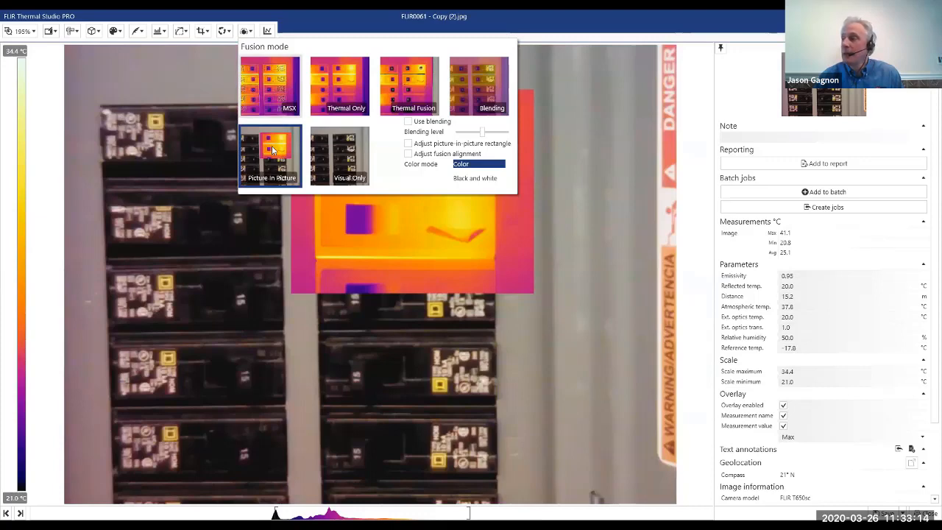
{"action": "left_click", "coordinate": [300, 88]}
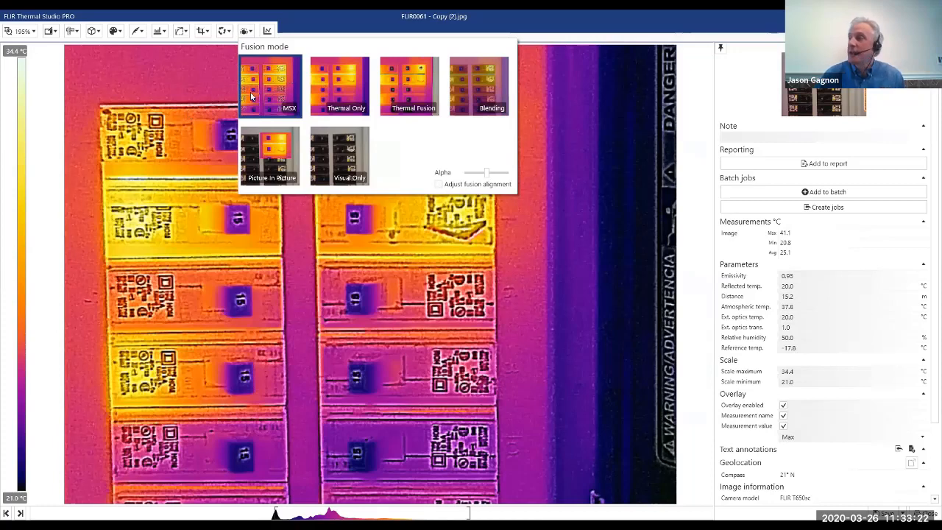
Adjust the fusion alignment so the visual detail lines up with the thermal breakers, and confirm it.
{"action": "left_click", "coordinate": [437, 185]}
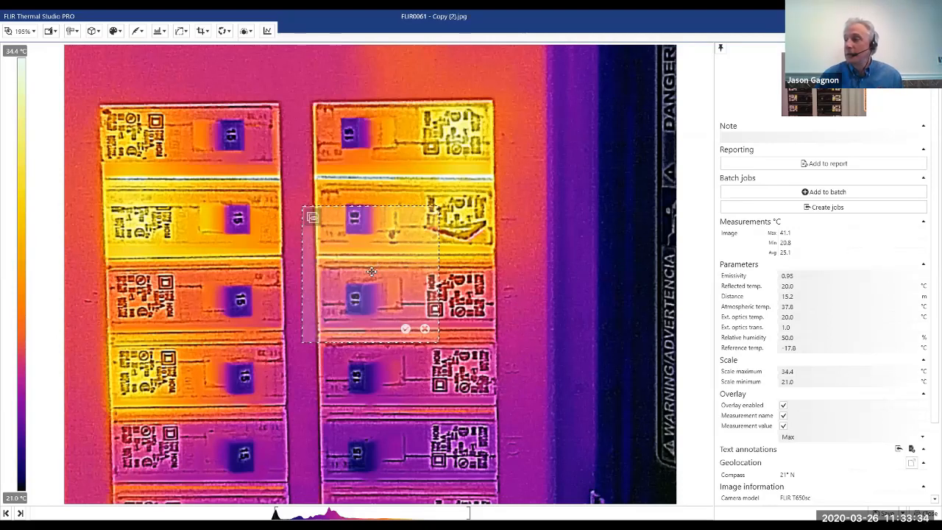
{"action": "left_click_drag", "start_coordinate": [329, 286], "coordinate": [374, 273]}
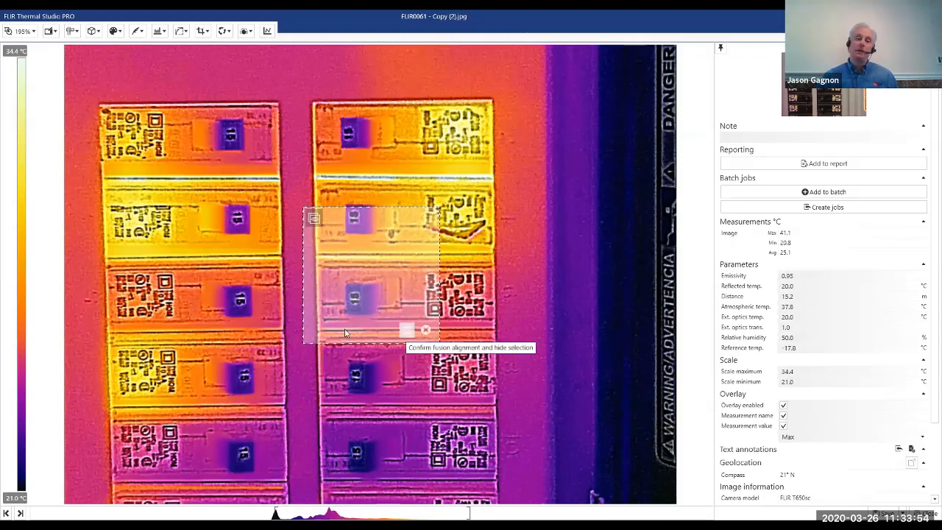
{"action": "key", "text": "Return"}
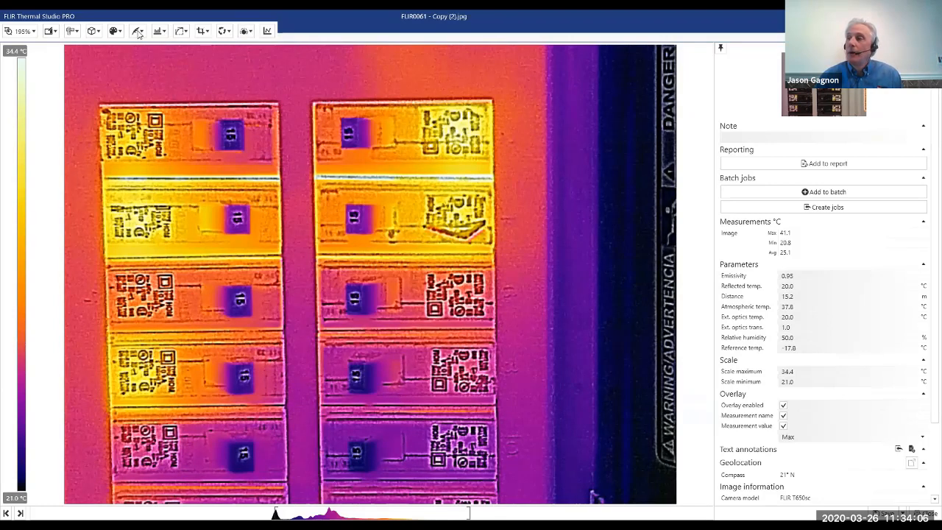
Add a spotmeter to the top breaker of the right column and shift it slightly lower on the breaker's middle.
{"action": "left_click", "coordinate": [72, 31]}
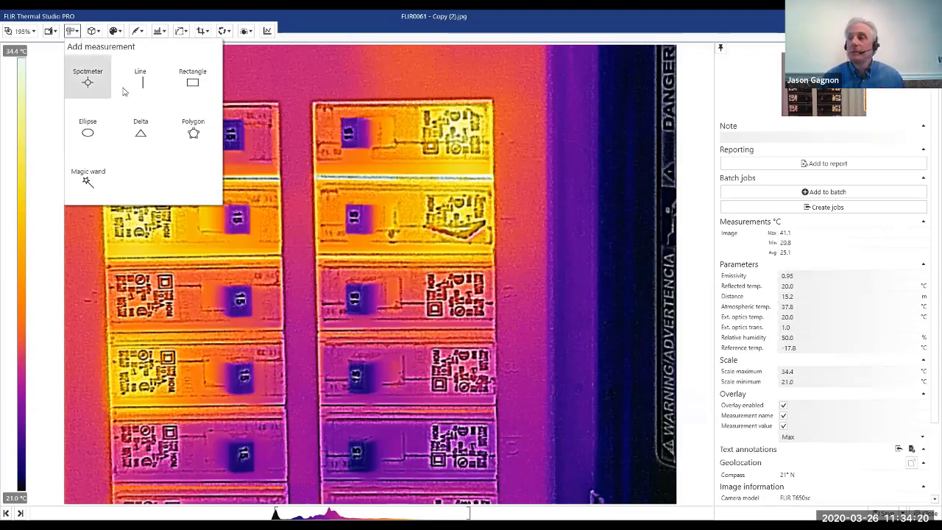
{"action": "left_click", "coordinate": [85, 81]}
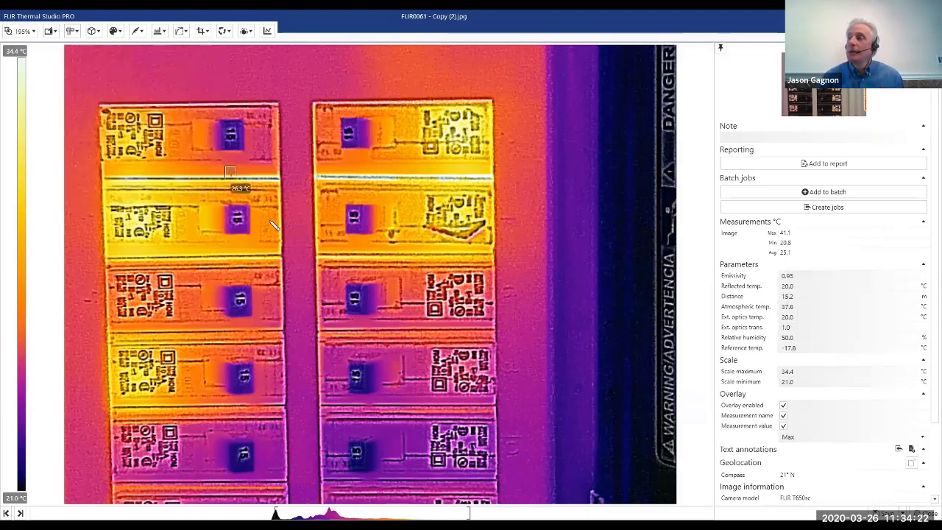
{"action": "left_click", "coordinate": [398, 139]}
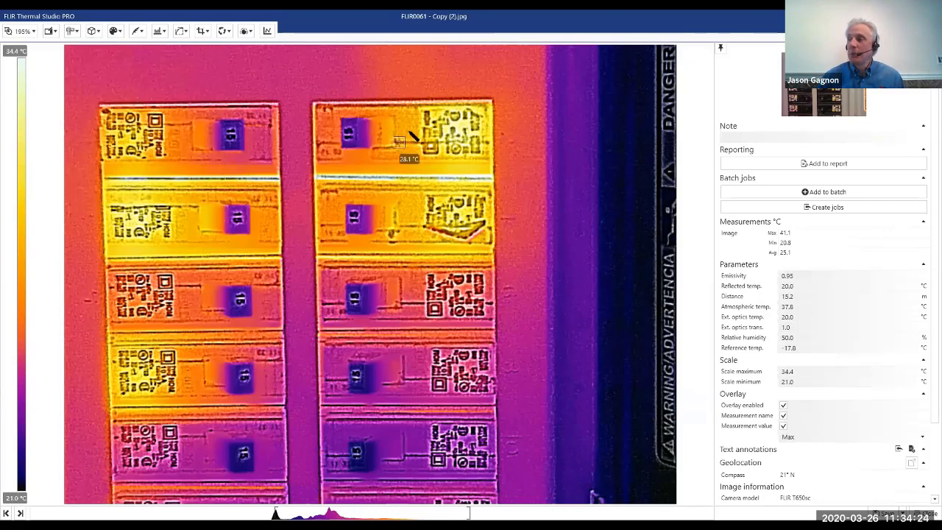
{"action": "left_click", "coordinate": [390, 130]}
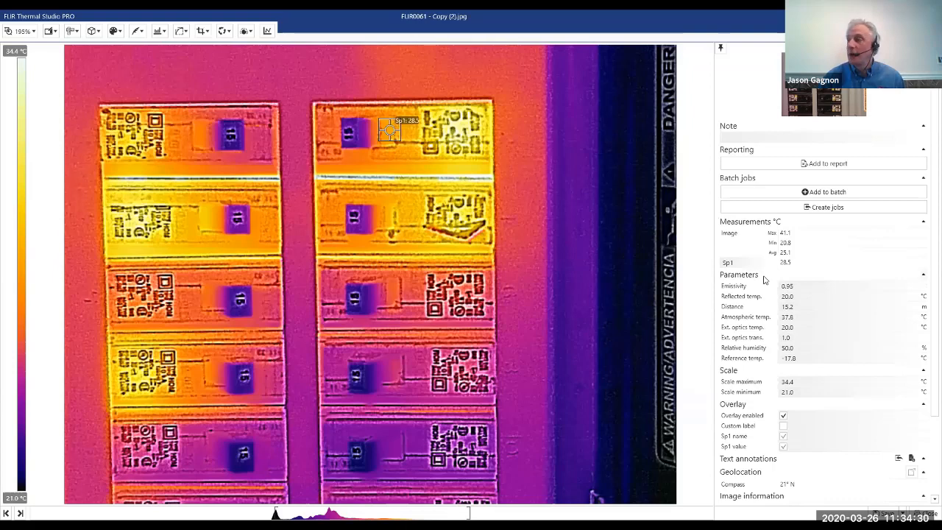
{"action": "left_click_drag", "start_coordinate": [390, 130], "coordinate": [388, 143]}
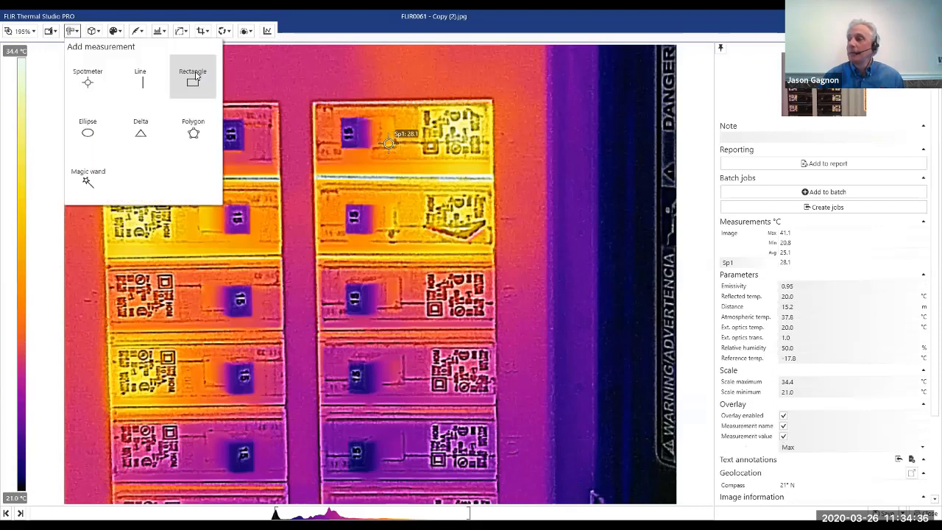
Add a rectangle measurement over the top breaker of the left column and nudge it slightly down.
{"action": "left_click", "coordinate": [197, 76]}
{"action": "left_click_drag", "start_coordinate": [129, 111], "coordinate": [266, 161]}
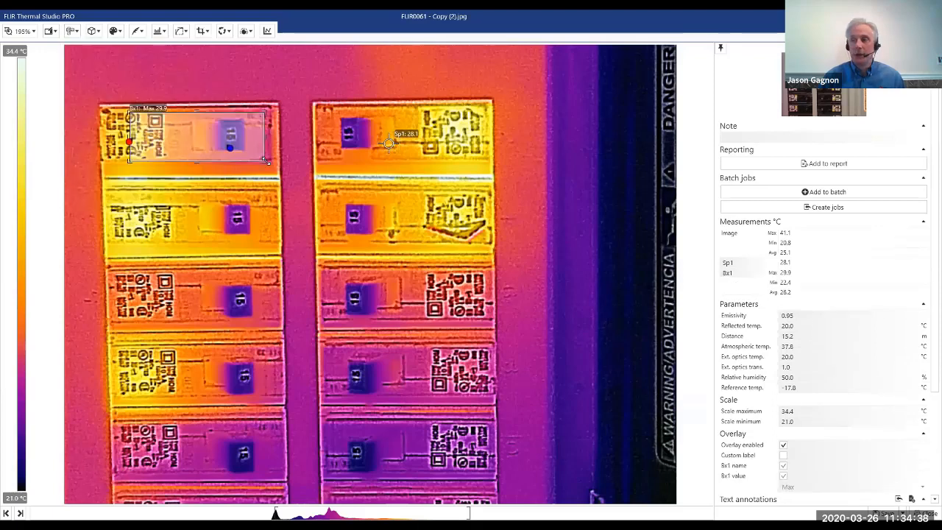
{"action": "left_click_drag", "start_coordinate": [183, 123], "coordinate": [183, 125]}
Duplicate the rectangle measurement and place the copy over the second breaker of the left column.
{"action": "double_click", "coordinate": [183, 131]}
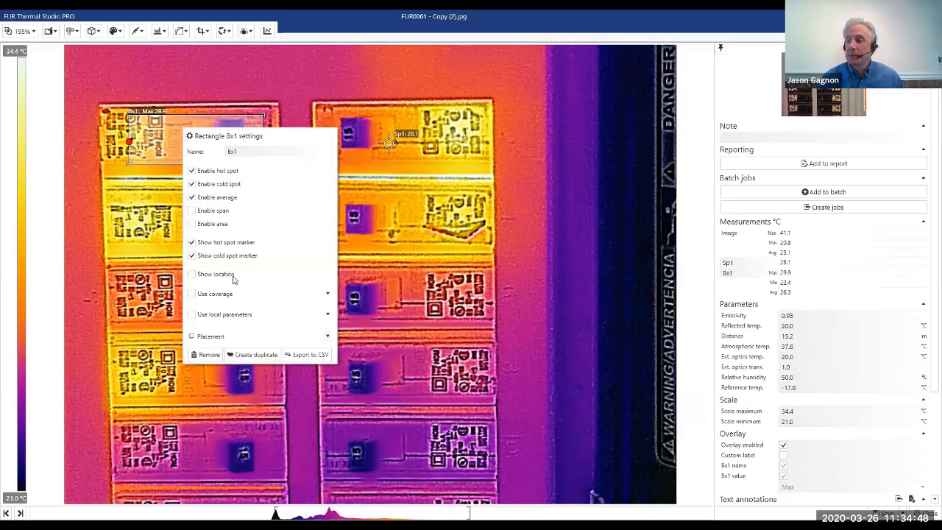
{"action": "left_click", "coordinate": [252, 357]}
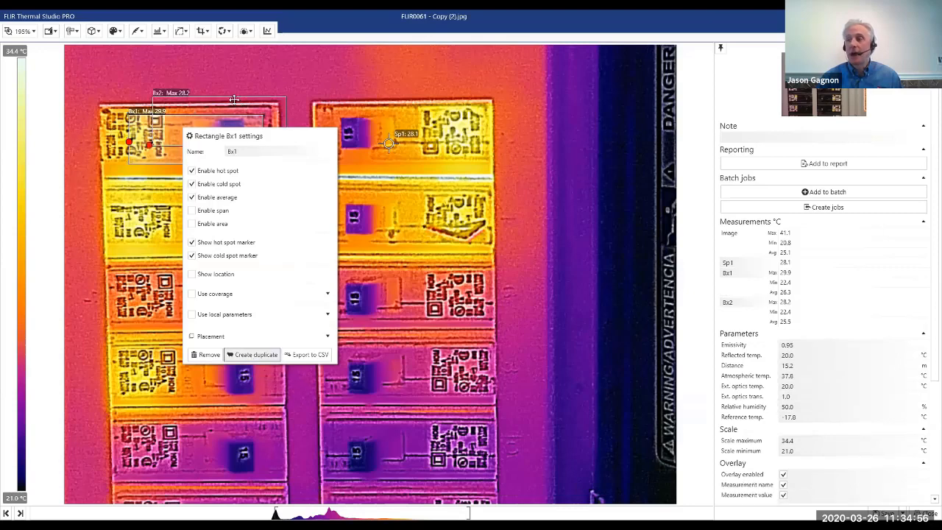
{"action": "left_click", "coordinate": [234, 100]}
{"action": "left_click_drag", "start_coordinate": [255, 97], "coordinate": [213, 197]}
Duplicate the second breaker's rectangle, make the copy slightly taller, and place it over the third breaker of the left column.
{"action": "right_click", "coordinate": [214, 197]}
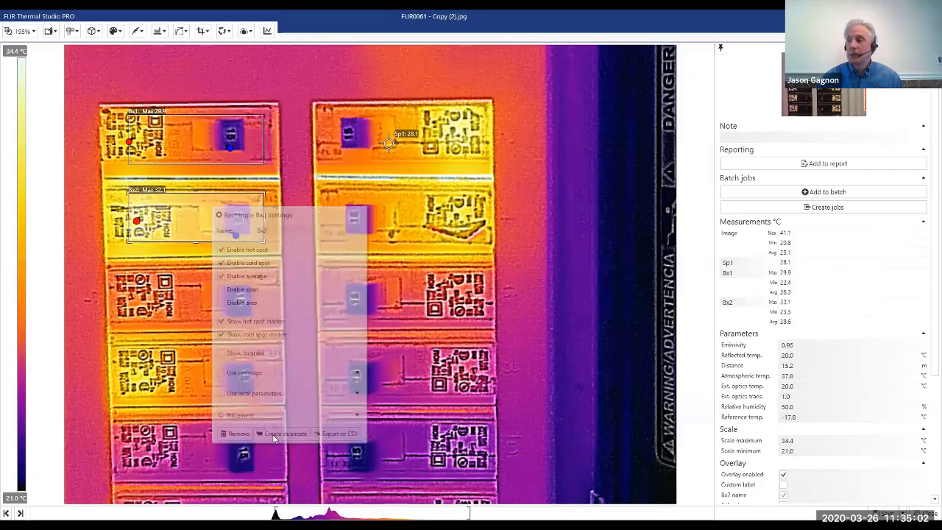
{"action": "left_click", "coordinate": [217, 183]}
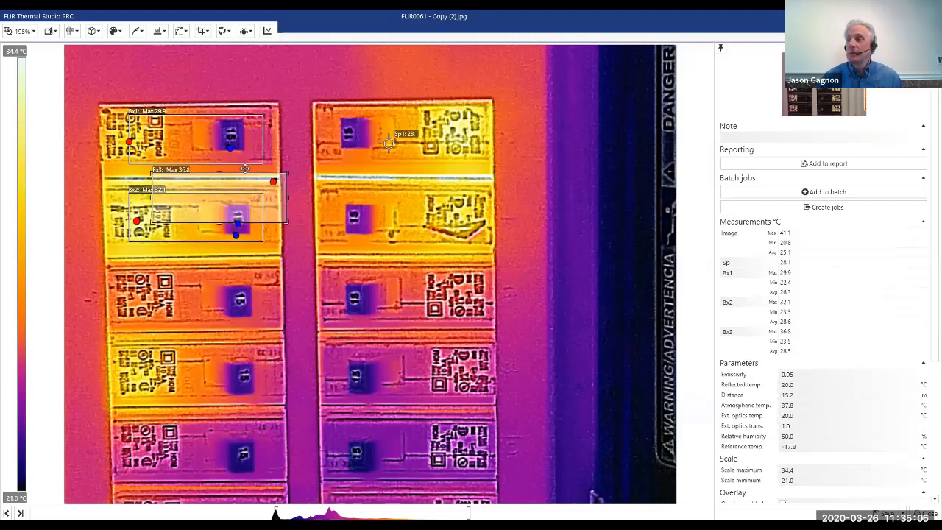
{"action": "left_click_drag", "start_coordinate": [212, 174], "coordinate": [212, 162]}
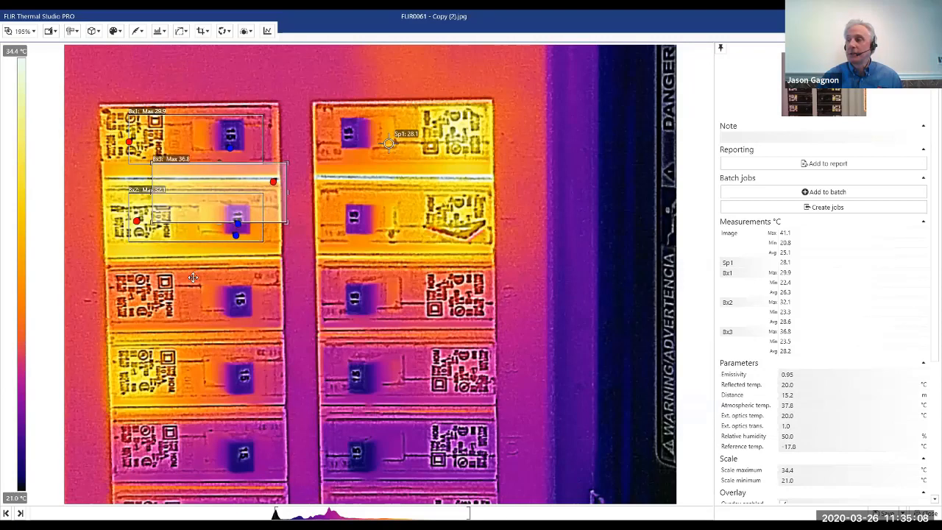
{"action": "left_click_drag", "start_coordinate": [192, 277], "coordinate": [189, 276]}
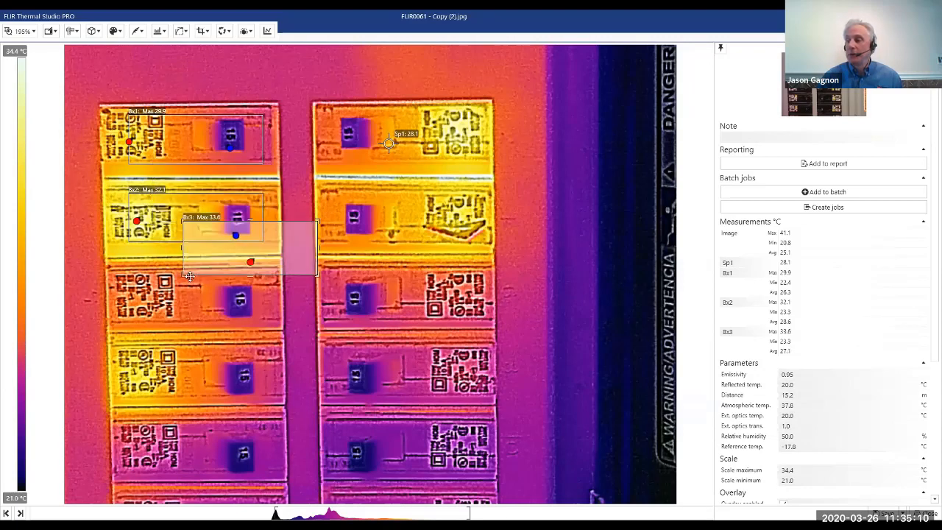
{"action": "right_click", "coordinate": [189, 276]}
{"action": "left_click", "coordinate": [249, 504]}
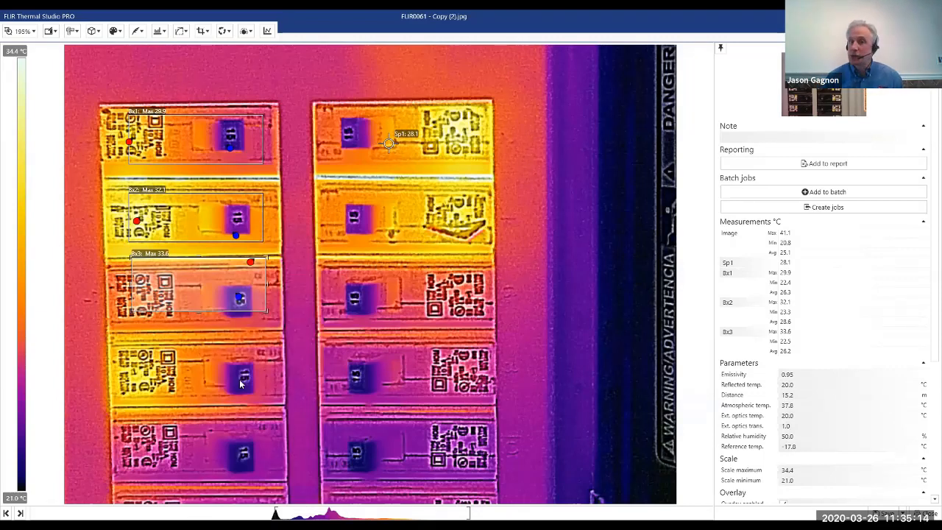
Rename the rectangle on the top left breaker as Box 223.
{"action": "right_click", "coordinate": [171, 131]}
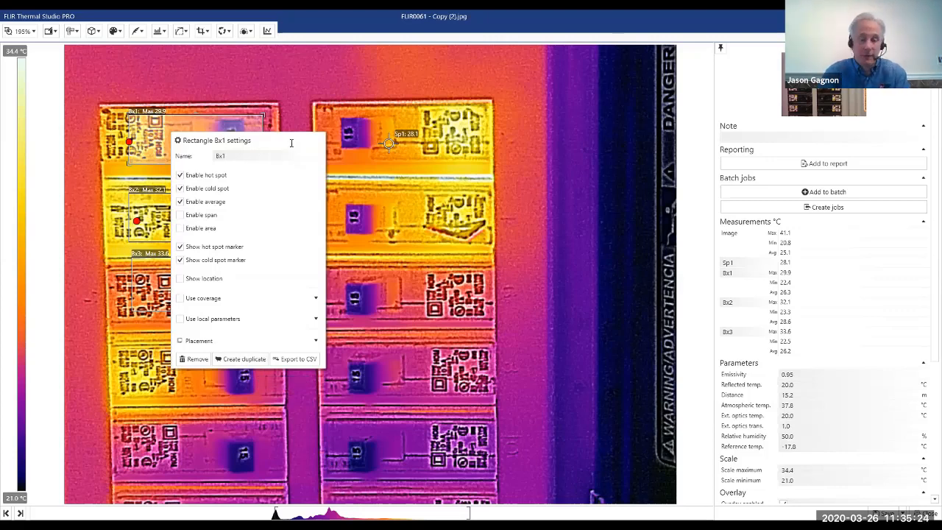
{"action": "left_click", "coordinate": [195, 144]}
{"action": "type", "text": "Bol"}
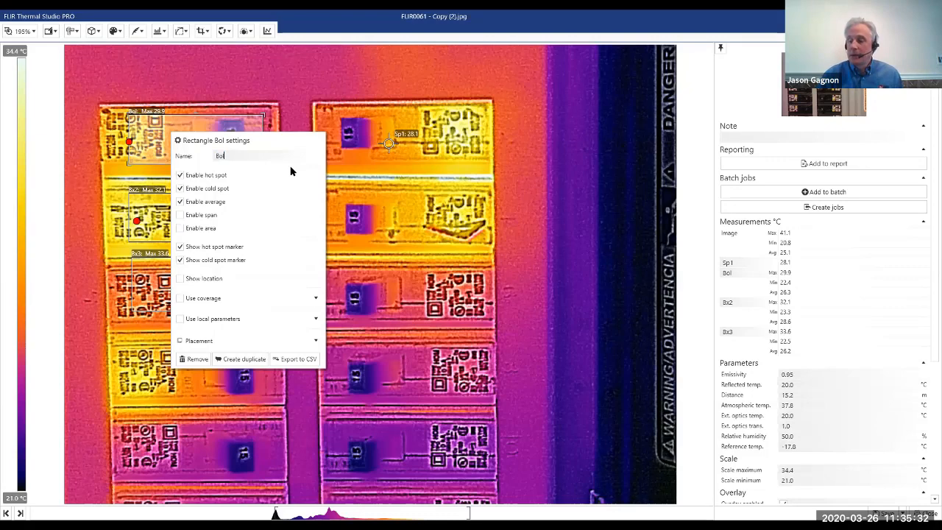
{"action": "type", "text": "x 223"}
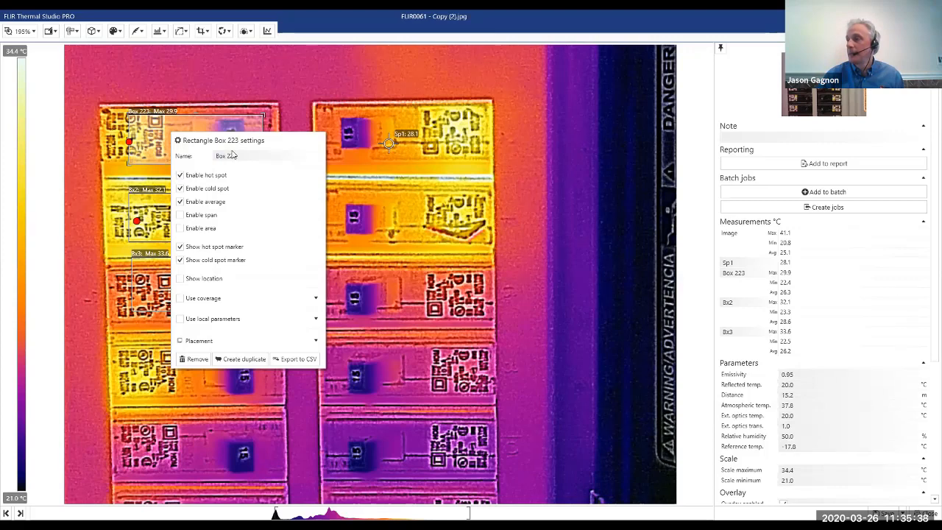
{"action": "left_click", "coordinate": [771, 280]}
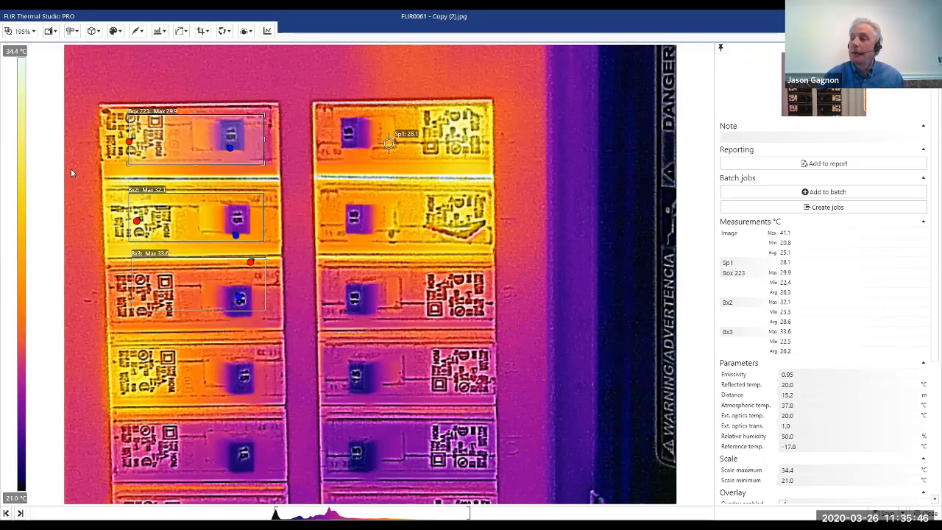
Remove the Box 223 rectangle and the rectangle on the third left breaker, keeping the one on the second breaker.
{"action": "double_click", "coordinate": [216, 134]}
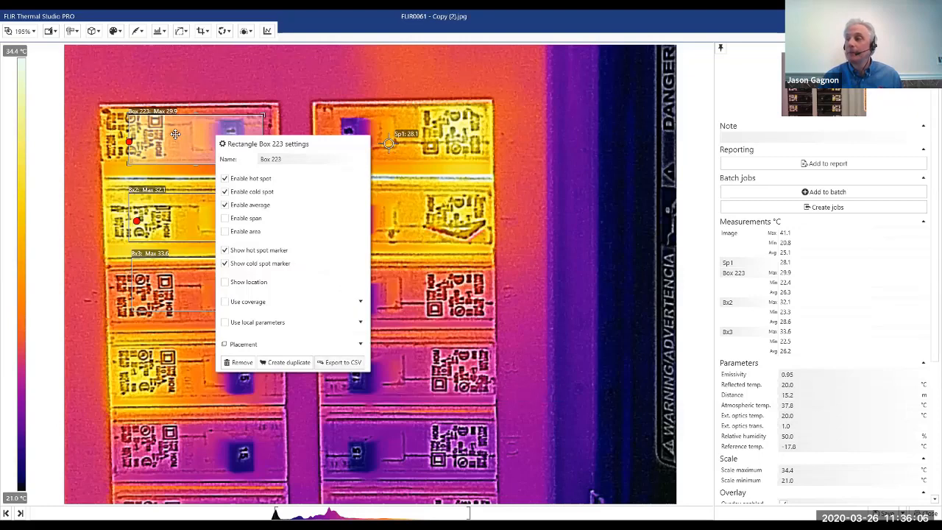
{"action": "left_click_drag", "start_coordinate": [175, 135], "coordinate": [160, 136]}
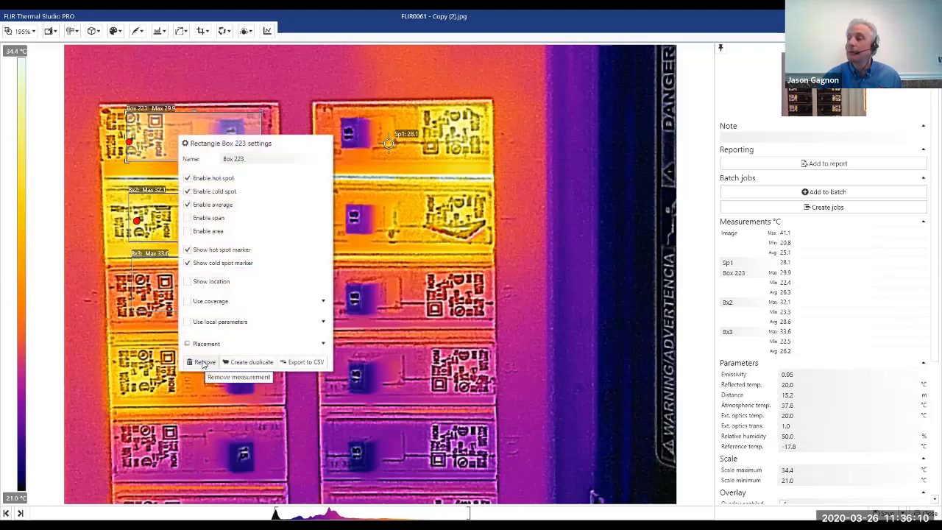
{"action": "left_click", "coordinate": [204, 363]}
{"action": "right_click", "coordinate": [222, 304]}
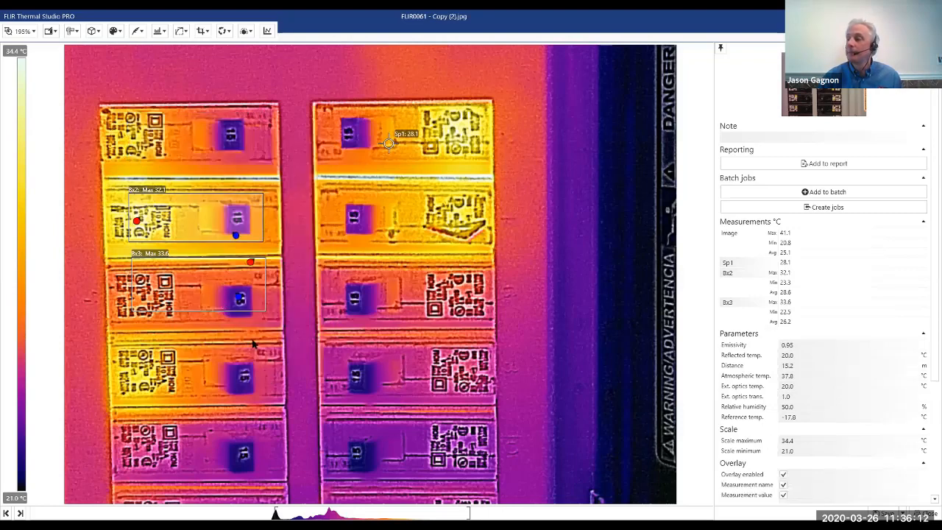
{"action": "left_click", "coordinate": [248, 296]}
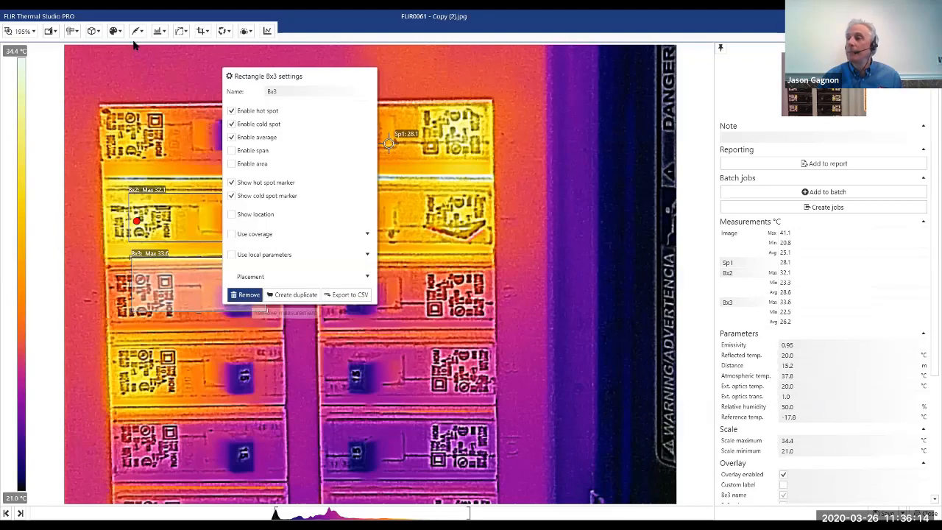
Add an ellipse measurement straddling the second and third breakers of the right column.
{"action": "left_click", "coordinate": [73, 31]}
{"action": "left_click", "coordinate": [74, 33]}
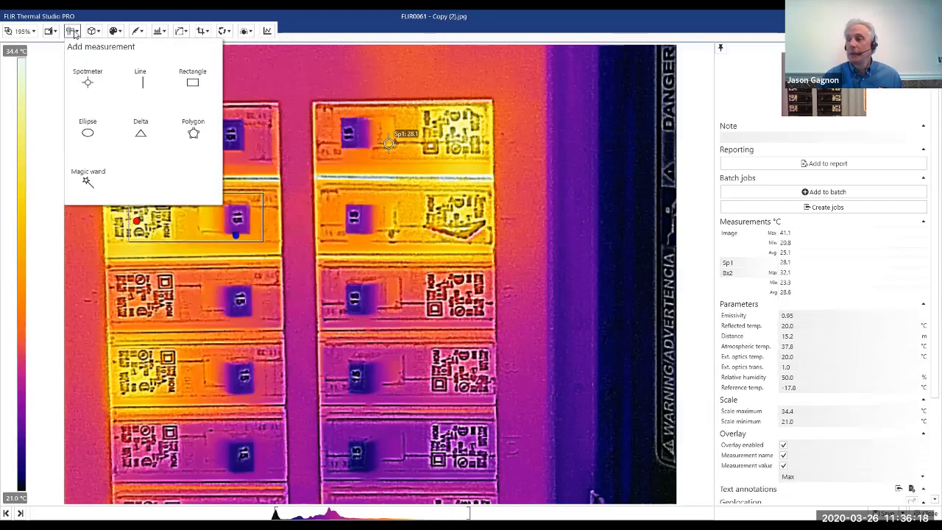
{"action": "left_click", "coordinate": [88, 132]}
{"action": "left_click_drag", "start_coordinate": [370, 227], "coordinate": [446, 305]}
{"action": "left_click_drag", "start_coordinate": [414, 267], "coordinate": [405, 270]}
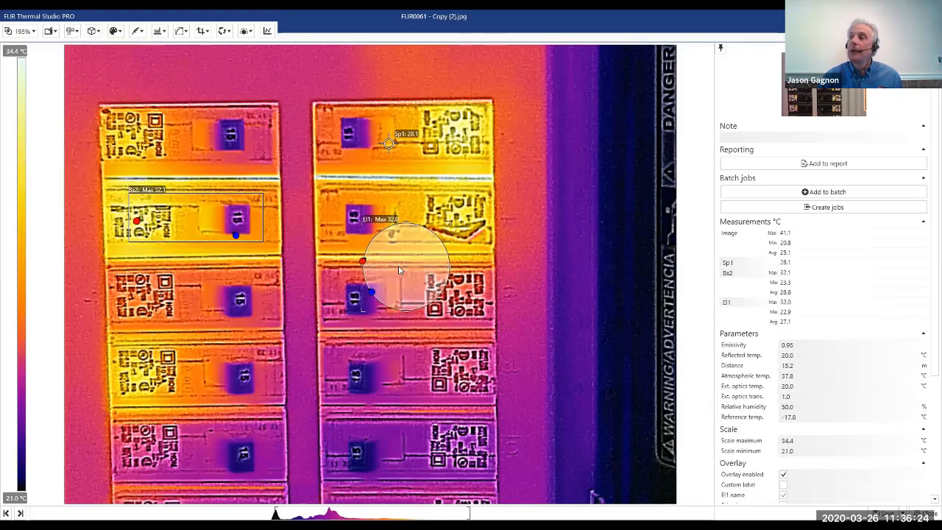
Draw a polygon measurement spanning the third to fifth breakers of the left column and reaching into the right column.
{"action": "left_click", "coordinate": [75, 32]}
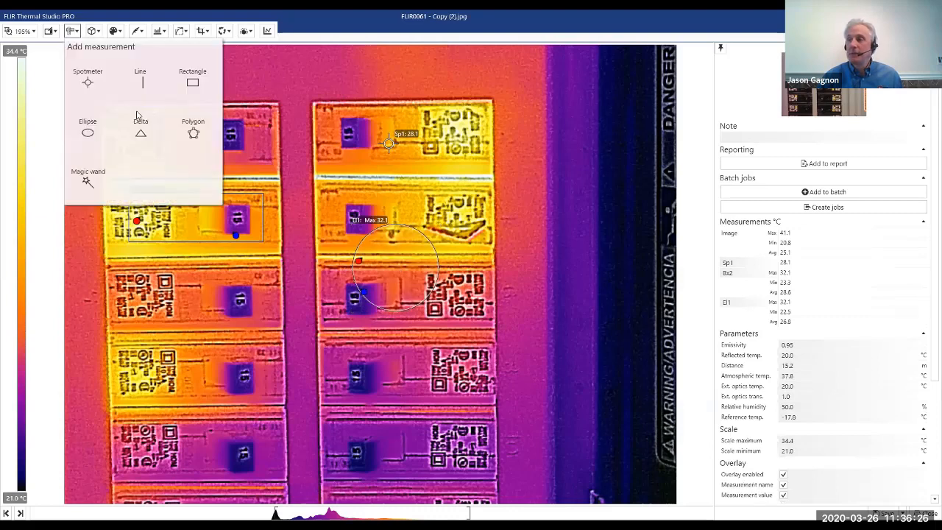
{"action": "left_click", "coordinate": [192, 133]}
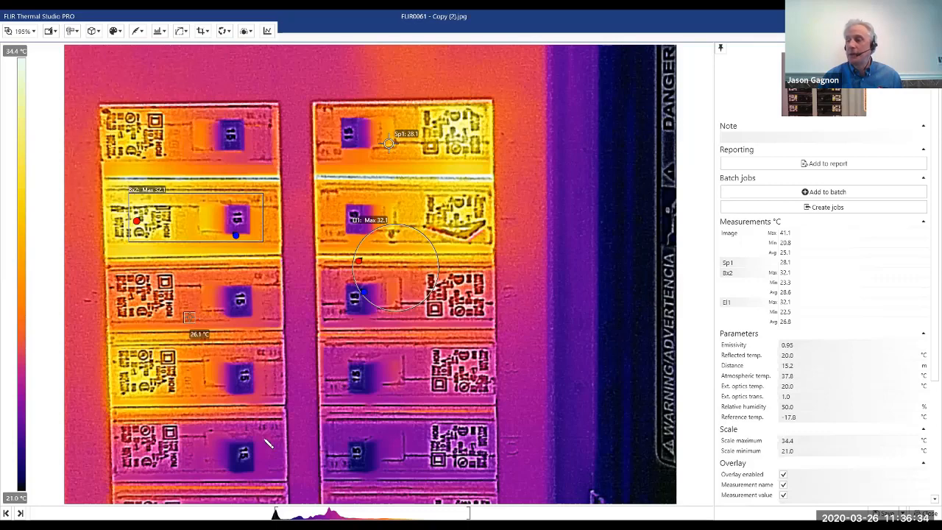
{"action": "double_click", "coordinate": [183, 443]}
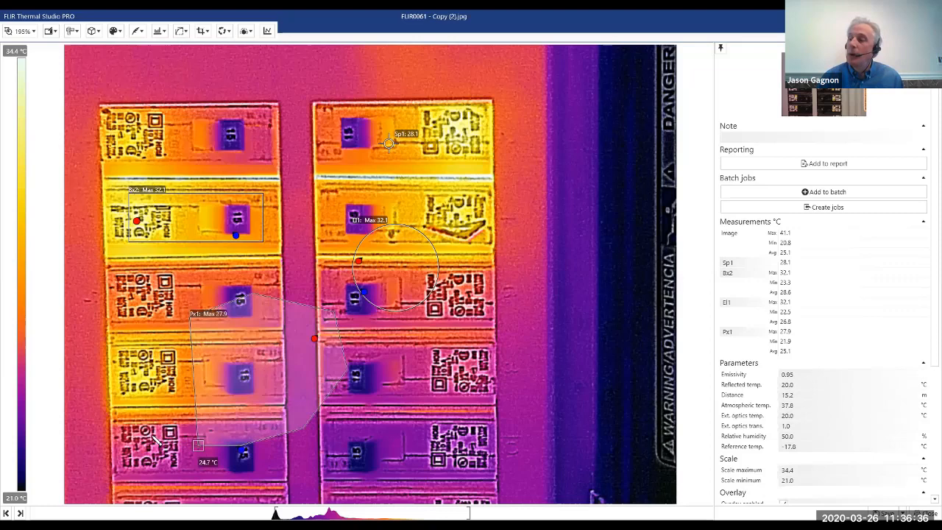
Reshape the polygon by moving its corner points so it mostly covers the third to fifth breakers of the left column.
{"action": "left_click", "coordinate": [148, 383]}
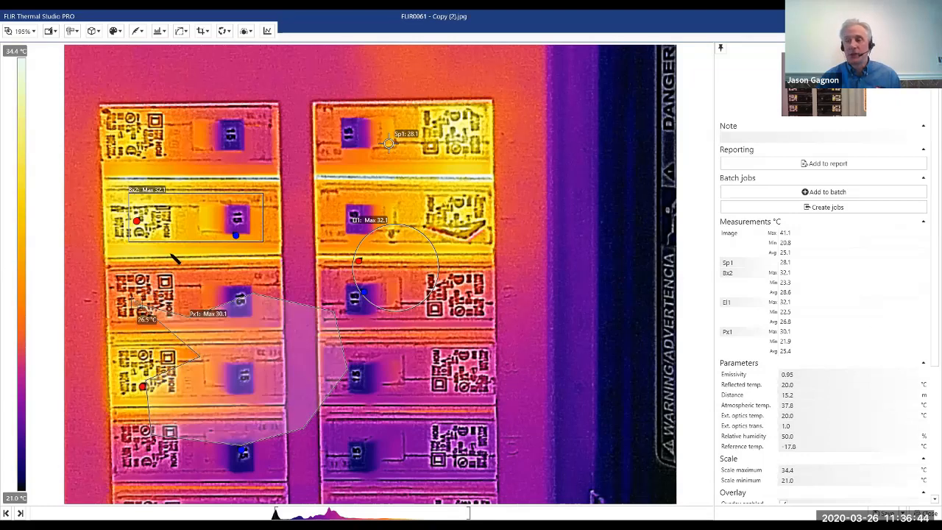
{"action": "left_click_drag", "start_coordinate": [177, 257], "coordinate": [156, 266]}
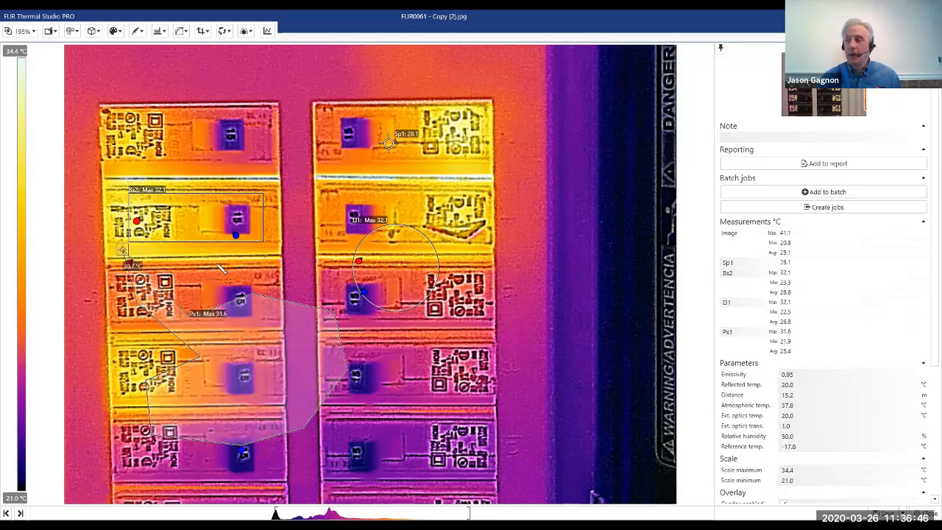
{"action": "left_click_drag", "start_coordinate": [172, 287], "coordinate": [212, 263]}
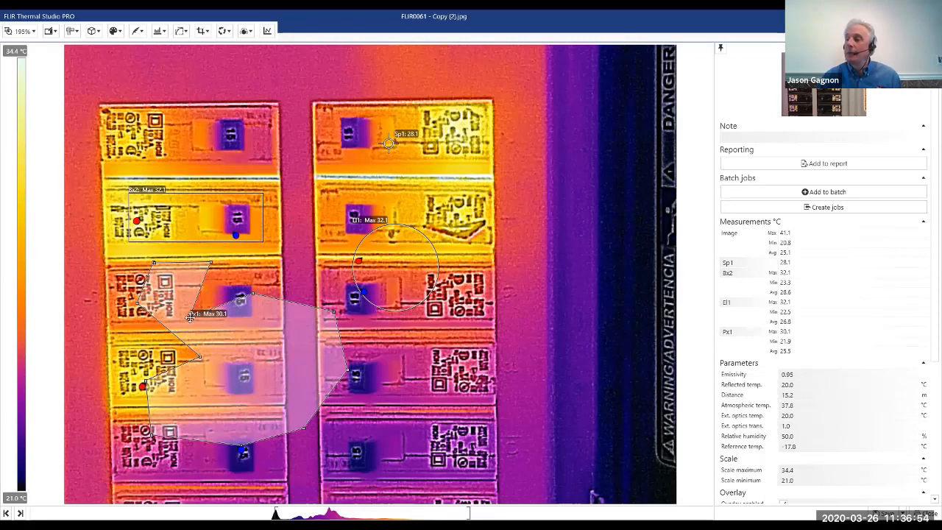
{"action": "left_click_drag", "start_coordinate": [190, 316], "coordinate": [258, 261]}
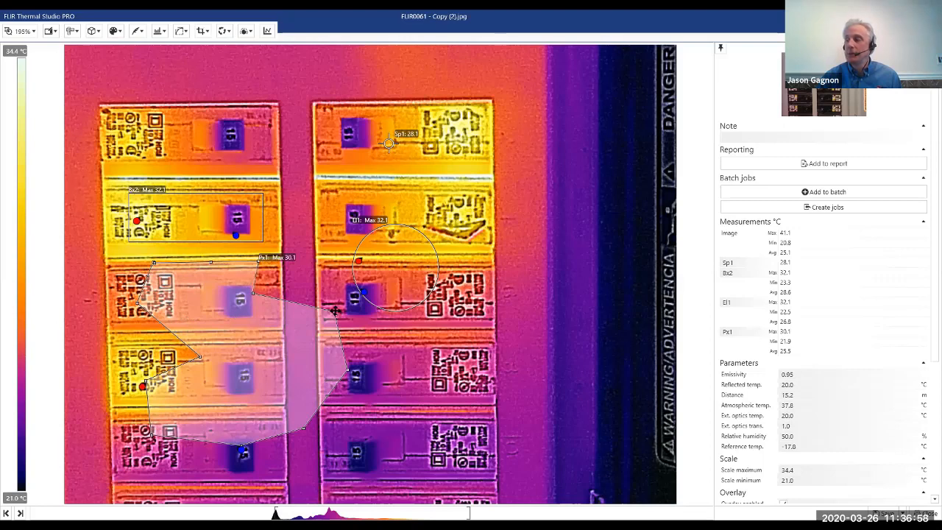
{"action": "left_click_drag", "start_coordinate": [336, 311], "coordinate": [278, 371]}
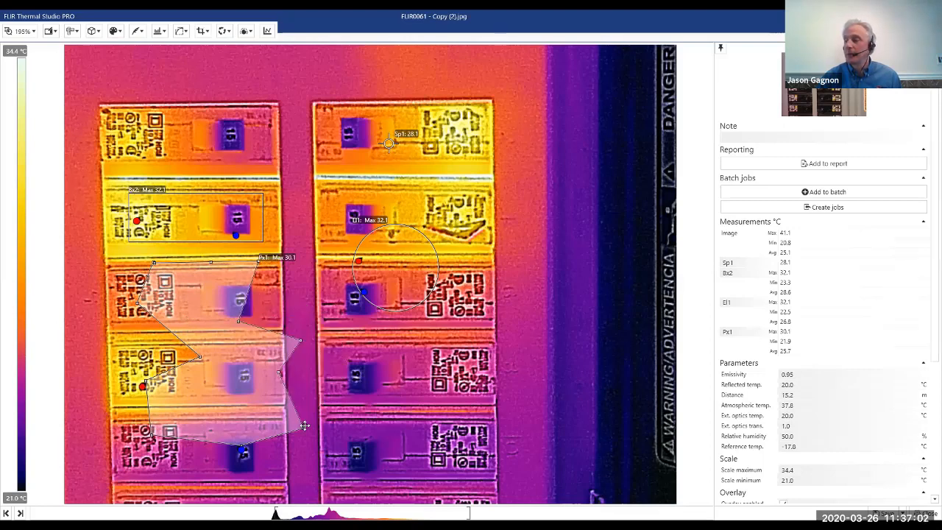
{"action": "left_click_drag", "start_coordinate": [305, 425], "coordinate": [280, 420]}
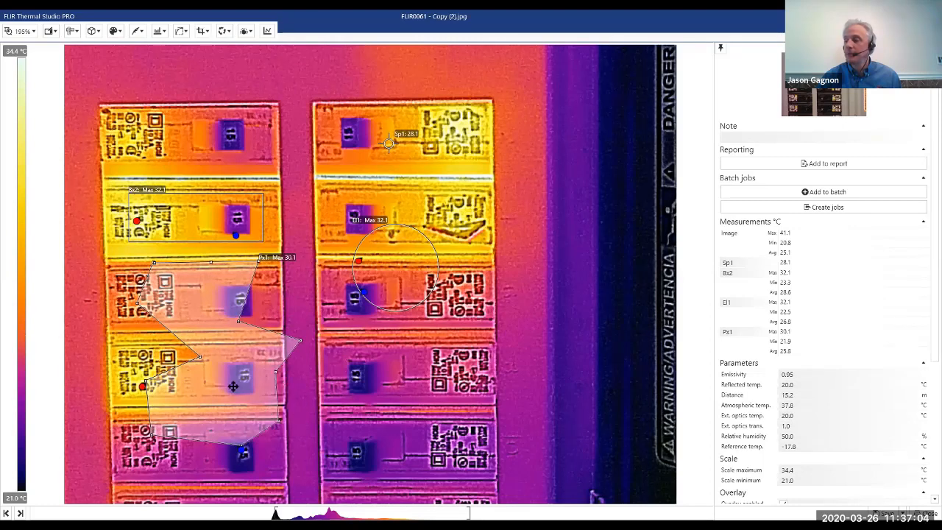
{"action": "left_click_drag", "start_coordinate": [232, 386], "coordinate": [232, 388]}
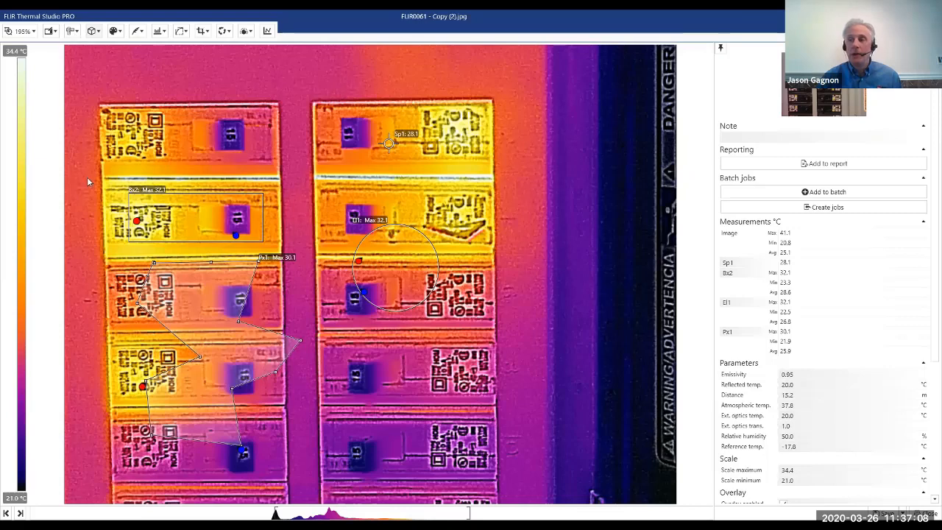
Close the breaker image and open FLIR3166.jpg from the image library for editing.
{"action": "left_click", "coordinate": [72, 31]}
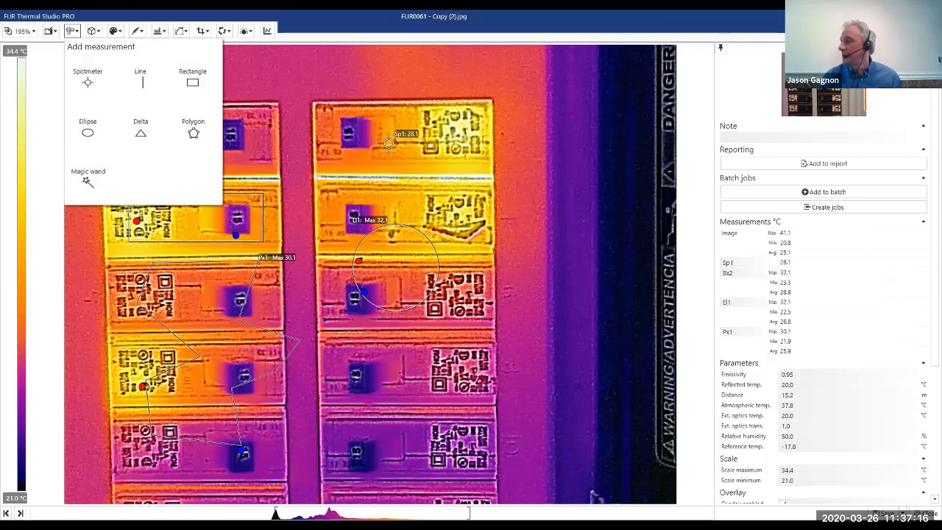
{"action": "left_click", "coordinate": [494, 313]}
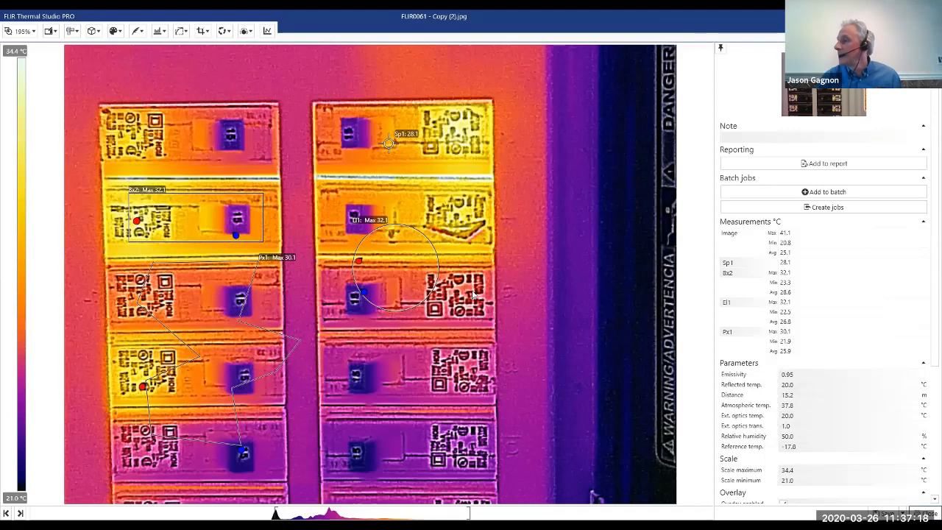
{"action": "key", "text": "Escape"}
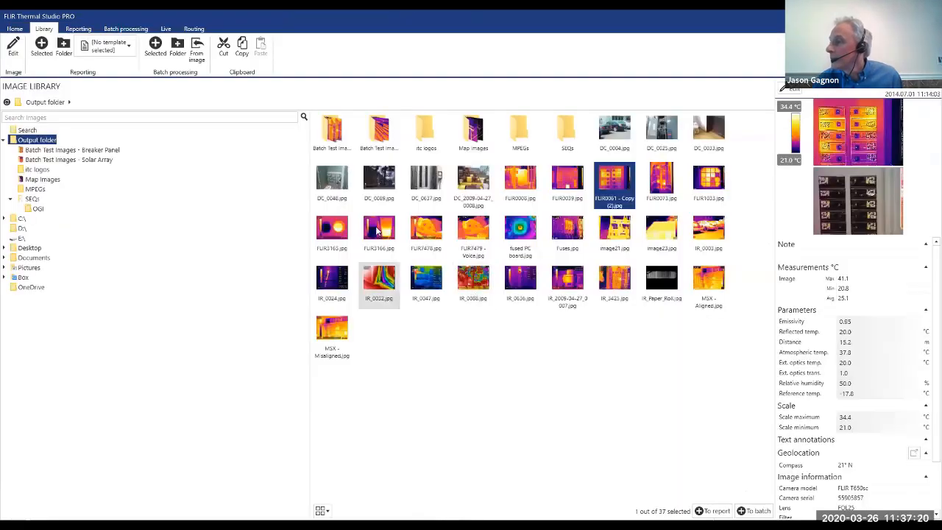
{"action": "double_click", "coordinate": [376, 231]}
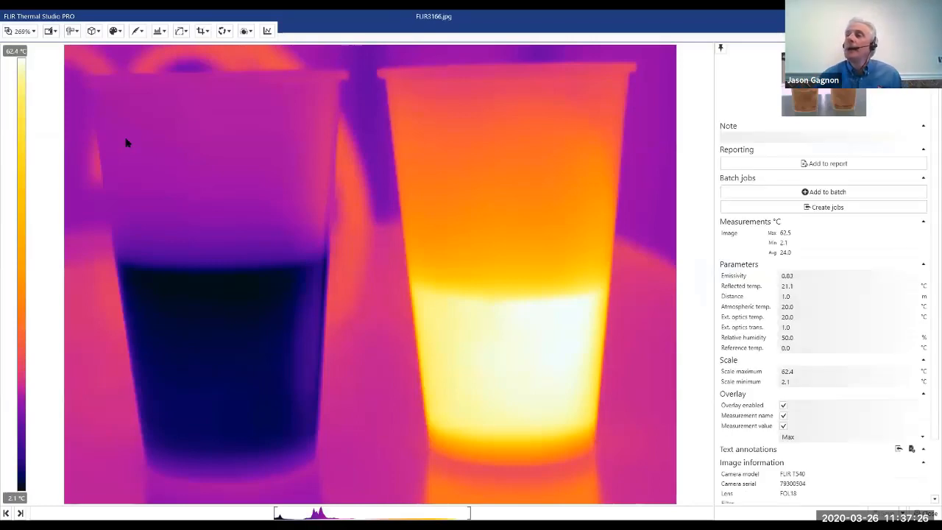
Add a Magic wand measurement on the dark, cold liquid in the left cup.
{"action": "left_click", "coordinate": [77, 32]}
{"action": "left_click", "coordinate": [100, 180]}
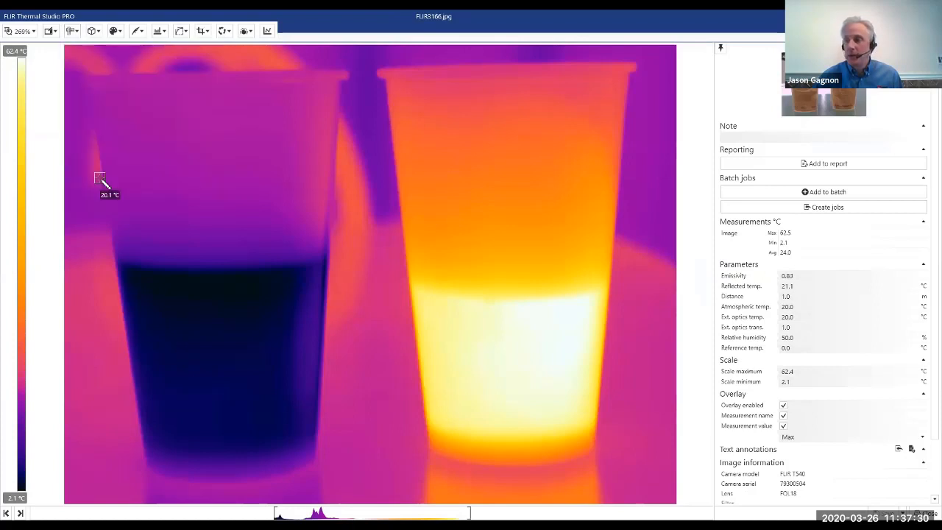
{"action": "left_click", "coordinate": [222, 356]}
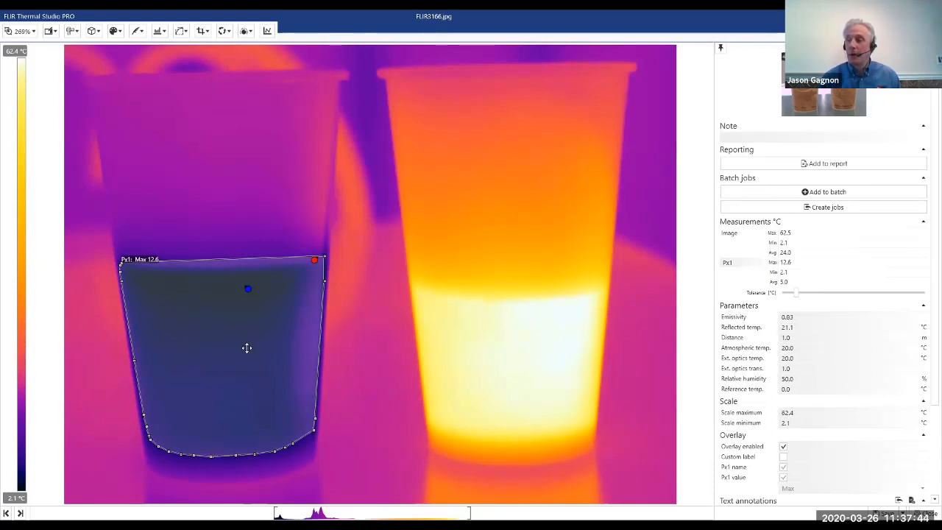
{"action": "left_click", "coordinate": [220, 351]}
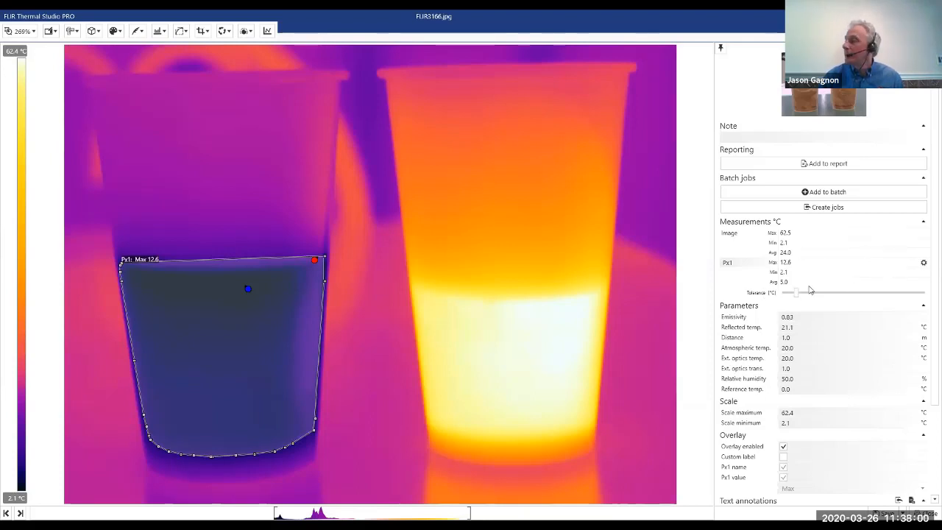
Try low and high tolerances for the cold liquid's region, then settle on a low tolerance that keeps it inside the liquid.
{"action": "left_click_drag", "start_coordinate": [797, 293], "coordinate": [781, 292]}
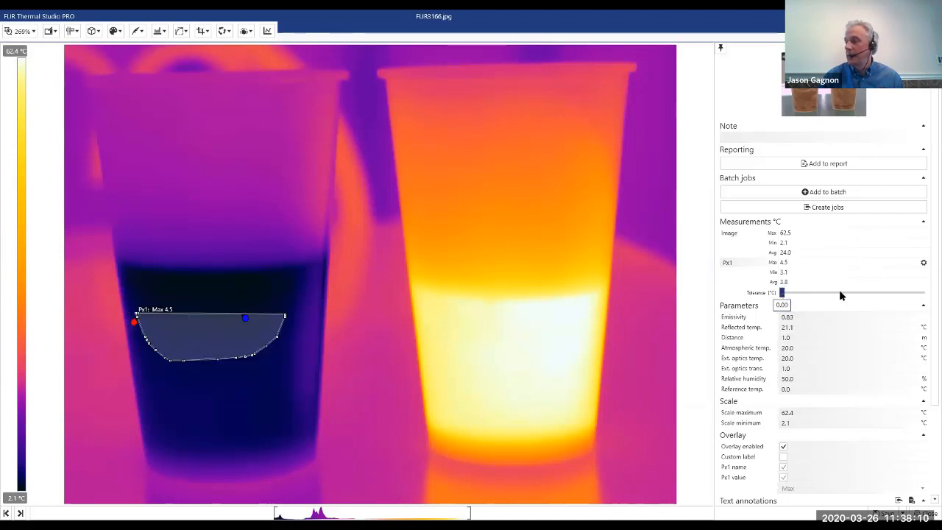
{"action": "left_click_drag", "start_coordinate": [841, 293], "coordinate": [866, 289]}
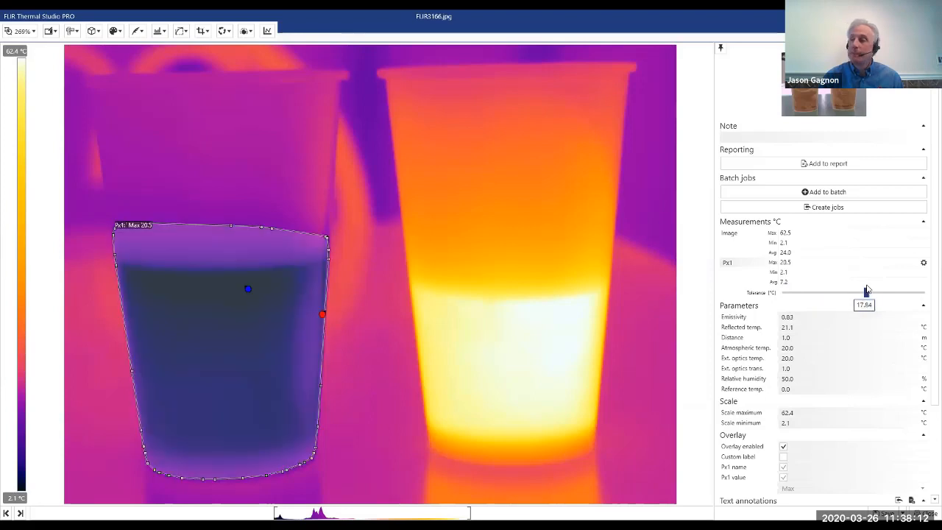
{"action": "left_click", "coordinate": [828, 293]}
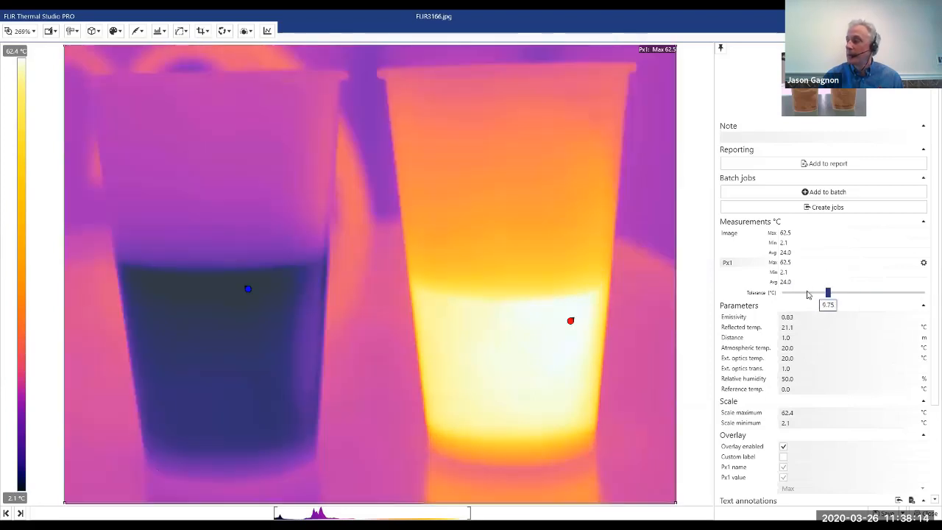
{"action": "left_click_drag", "start_coordinate": [807, 294], "coordinate": [786, 292]}
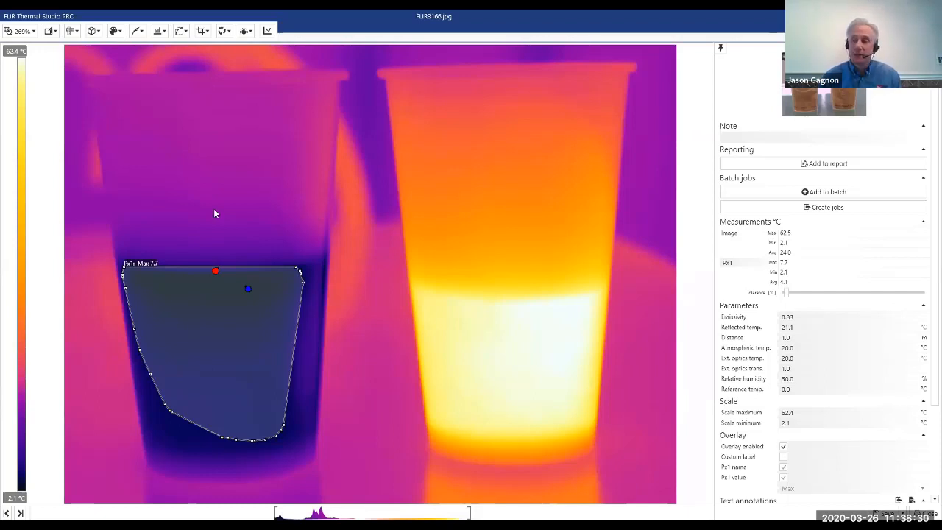
{"action": "left_click", "coordinate": [207, 311]}
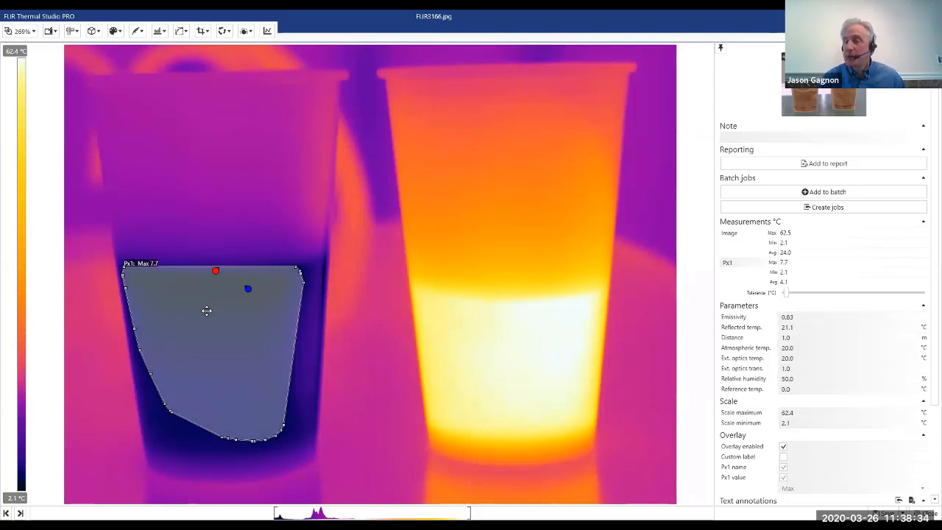
Add a Magic wand measurement on the bright, hot liquid in the right cup.
{"action": "left_click", "coordinate": [72, 30]}
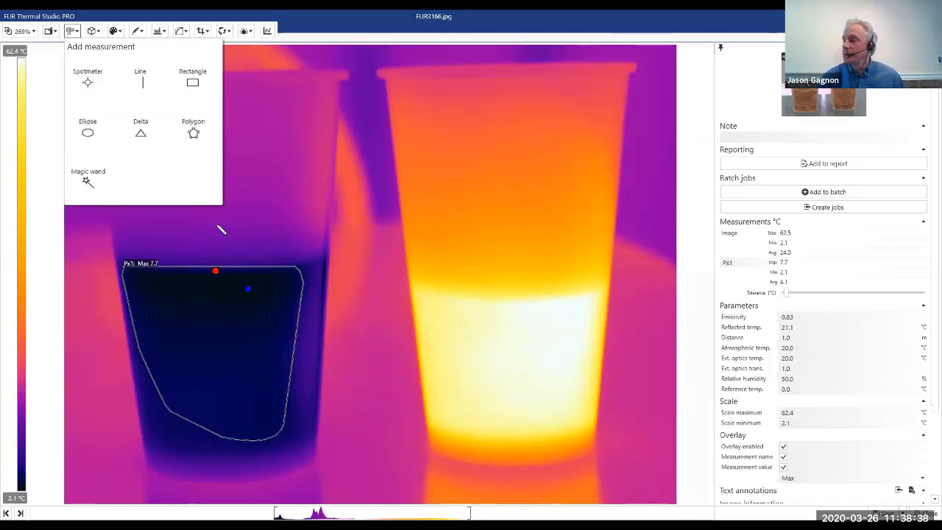
{"action": "left_click", "coordinate": [87, 82]}
{"action": "left_click", "coordinate": [515, 348]}
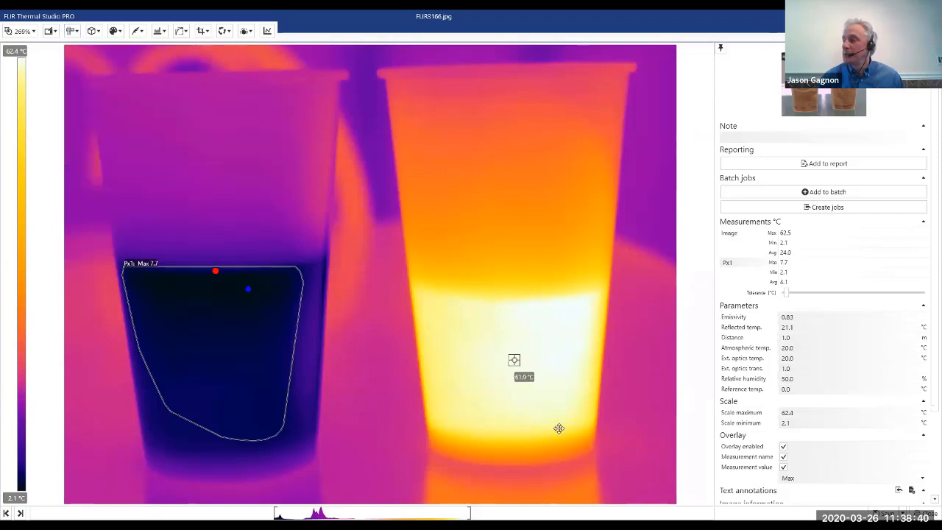
{"action": "left_click", "coordinate": [540, 353]}
Add a Magic wand measurement on the upper part of the right cup and adjust its upper-left and lower edge points.
{"action": "left_click", "coordinate": [75, 32]}
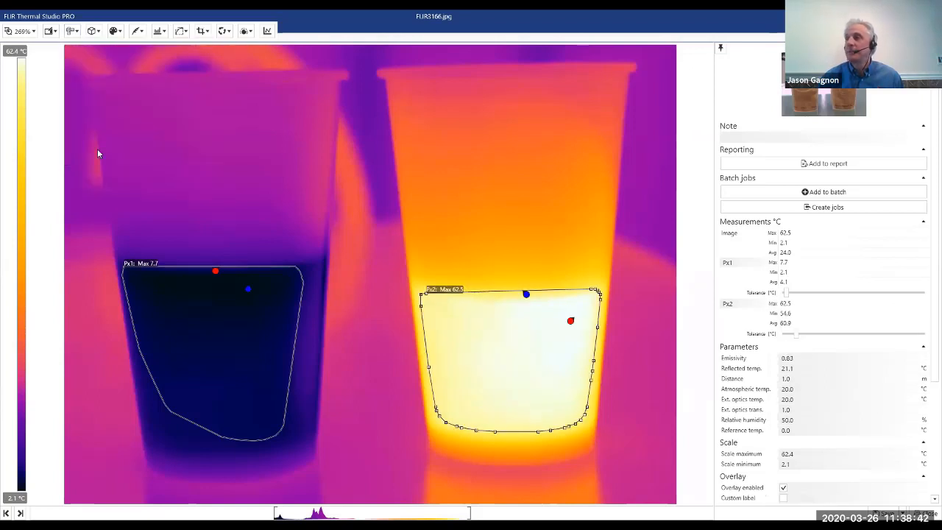
{"action": "left_click", "coordinate": [512, 139]}
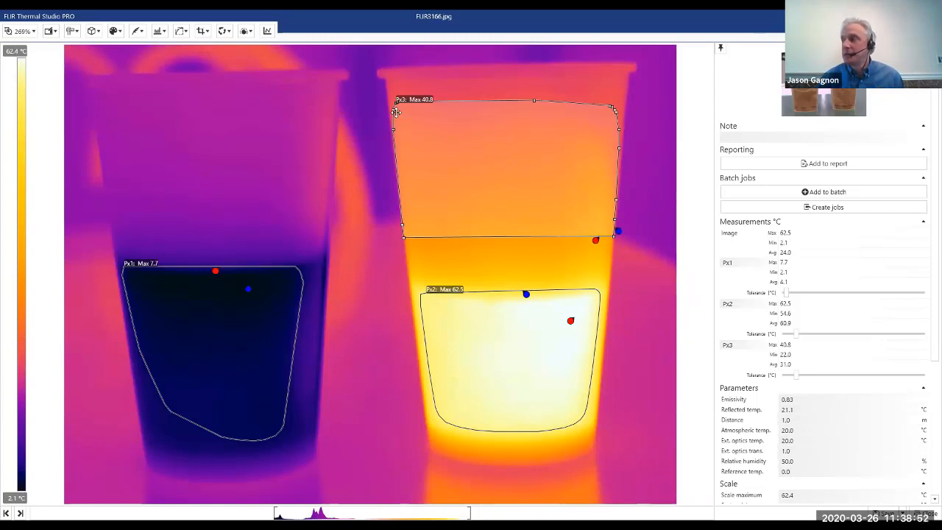
{"action": "left_click_drag", "start_coordinate": [395, 111], "coordinate": [386, 102]}
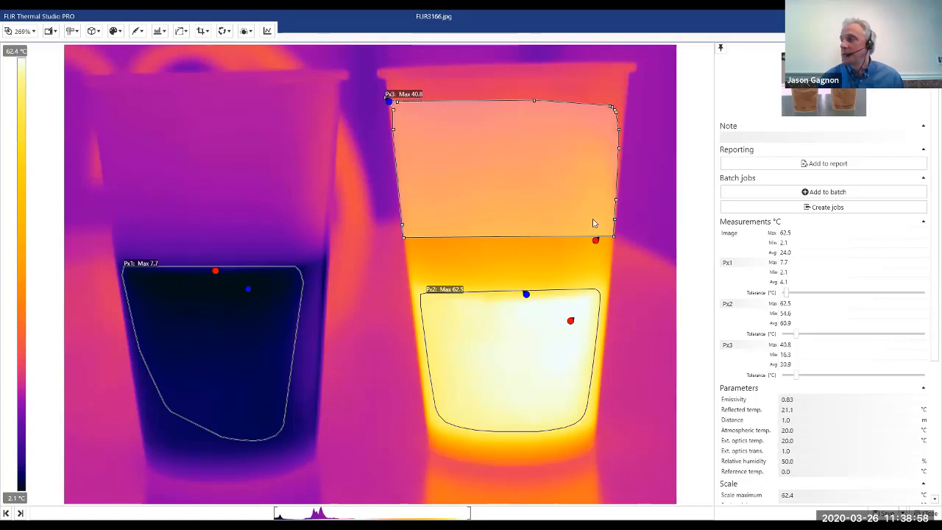
{"action": "left_click_drag", "start_coordinate": [494, 236], "coordinate": [494, 236]}
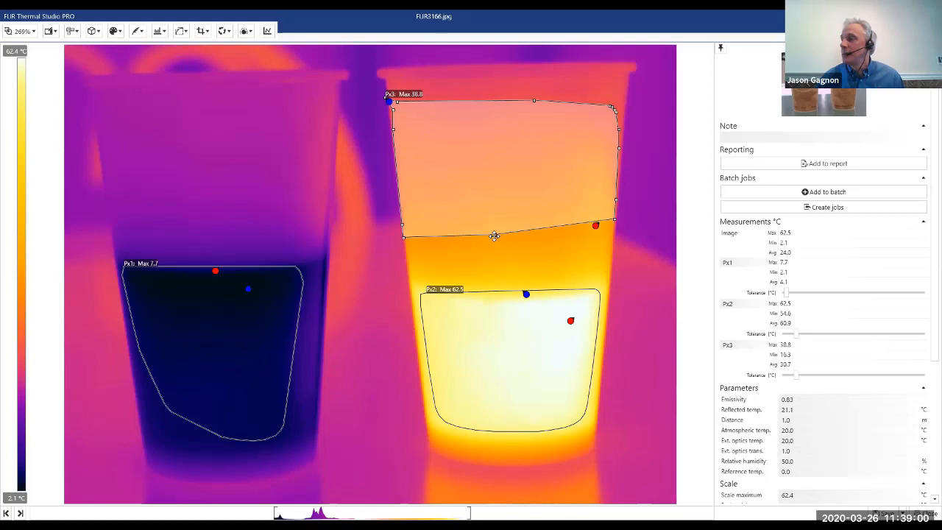
View the settings of the polygon on the right cup's upper part, shift it slightly left, and remove it.
{"action": "right_click", "coordinate": [511, 153]}
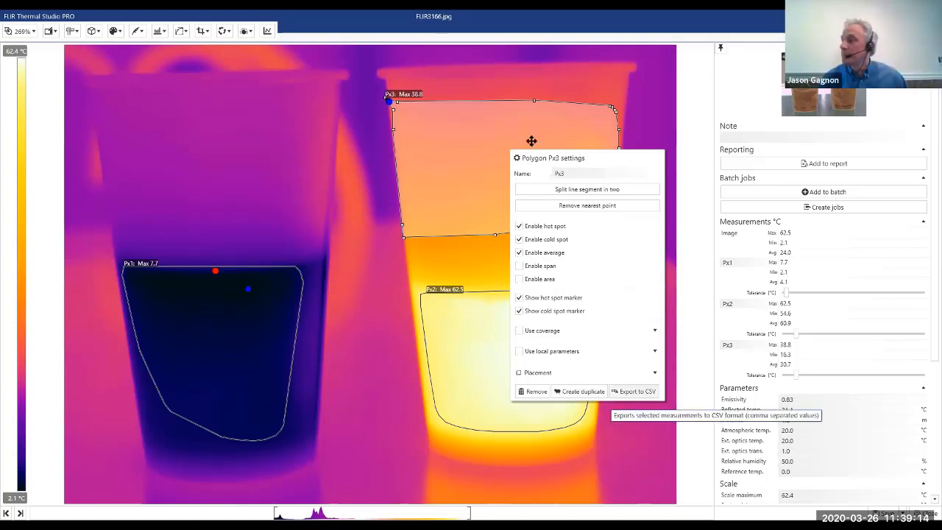
{"action": "left_click", "coordinate": [503, 150]}
{"action": "left_click_drag", "start_coordinate": [504, 150], "coordinate": [441, 156]}
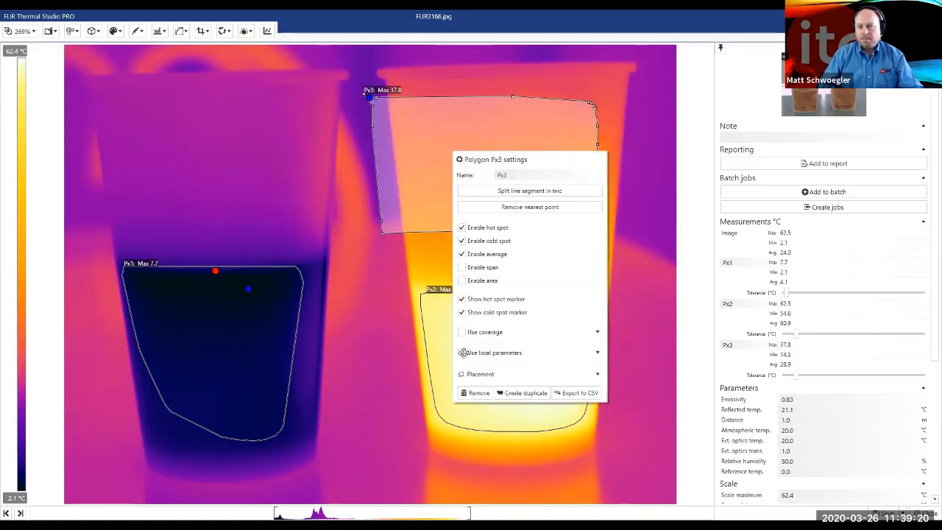
{"action": "key", "text": "Delete"}
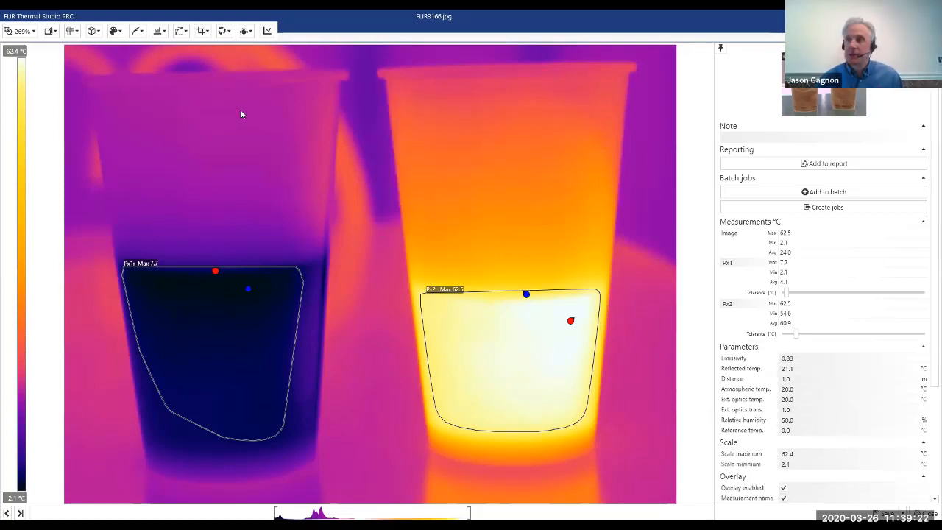
{"action": "left_click", "coordinate": [71, 31]}
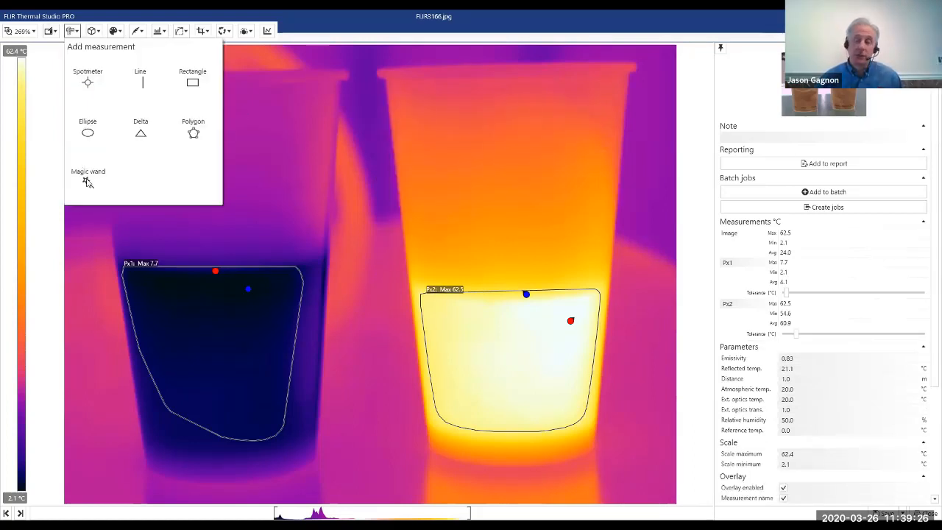
{"action": "left_click", "coordinate": [87, 182]}
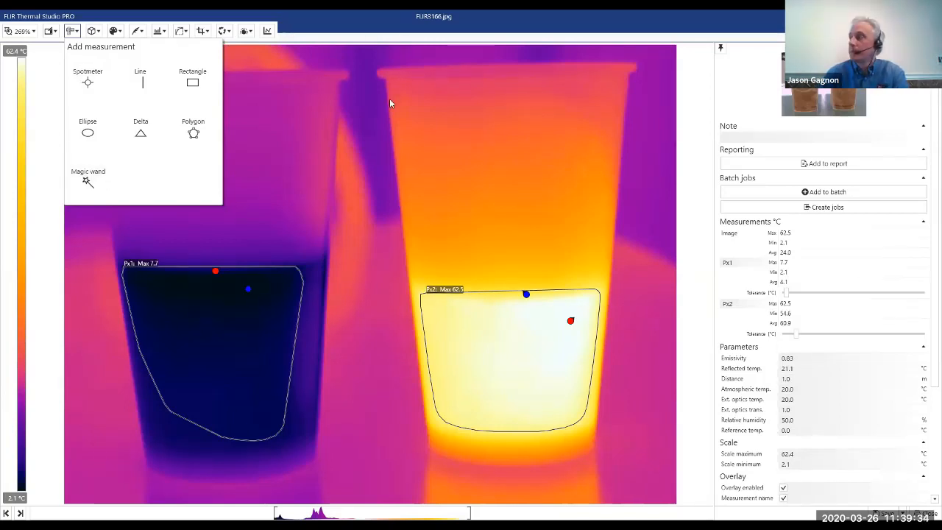
{"action": "left_click", "coordinate": [237, 140]}
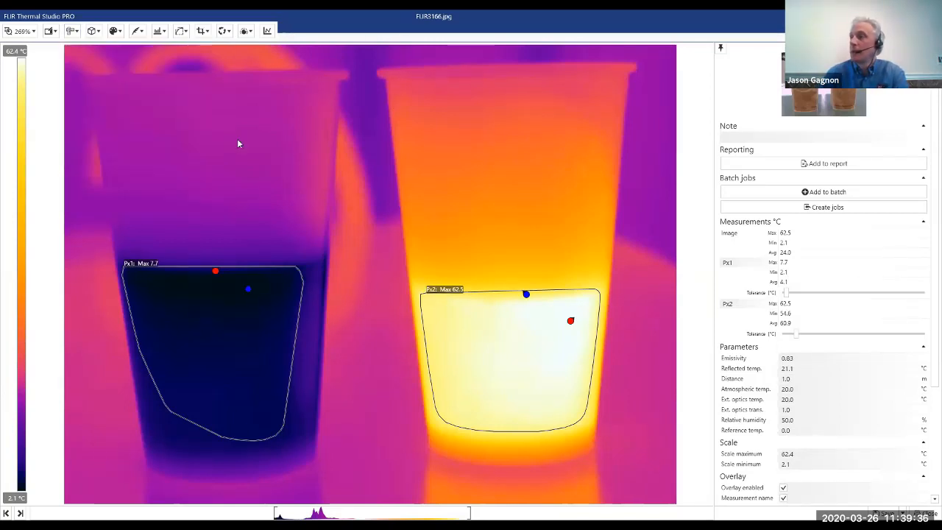
Add a nearly horizontal line measurement across the right cup and move it down onto the hot liquid.
{"action": "left_click", "coordinate": [70, 32]}
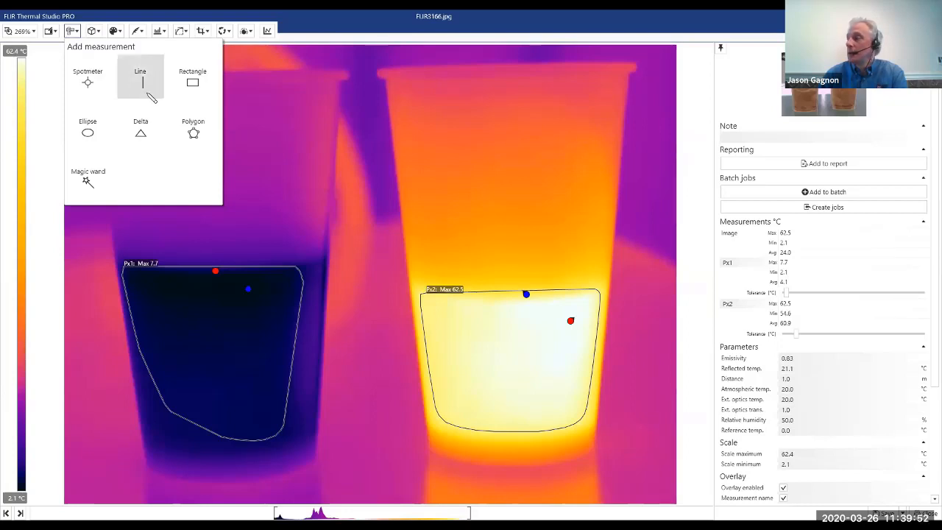
{"action": "left_click", "coordinate": [618, 201]}
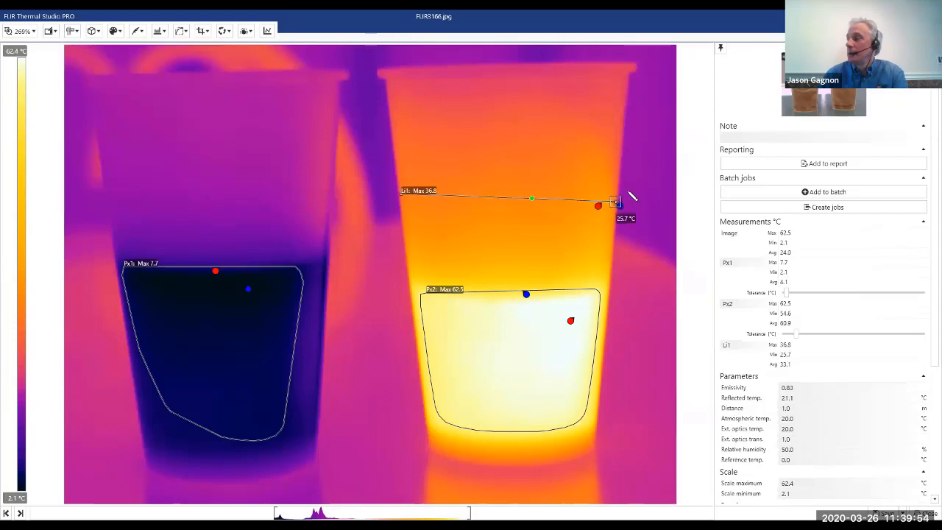
{"action": "left_click", "coordinate": [629, 192]}
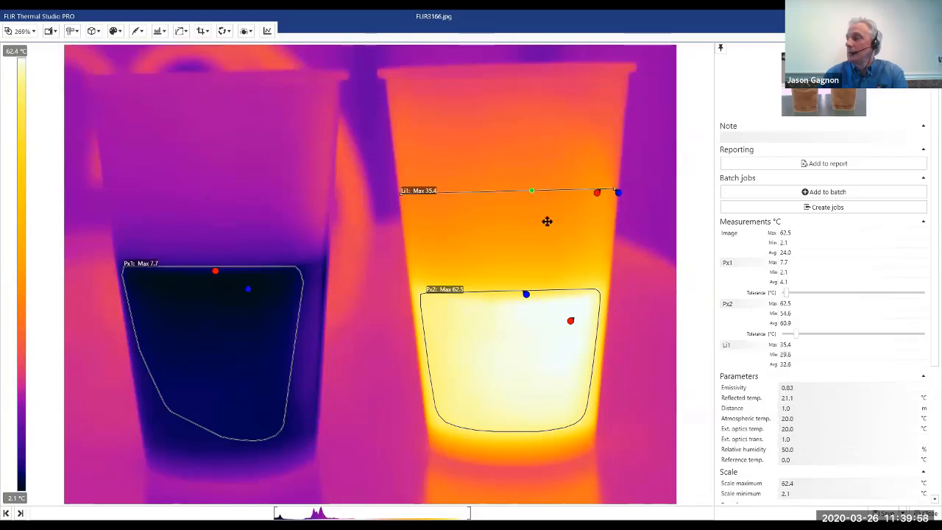
{"action": "left_click_drag", "start_coordinate": [546, 221], "coordinate": [555, 251]}
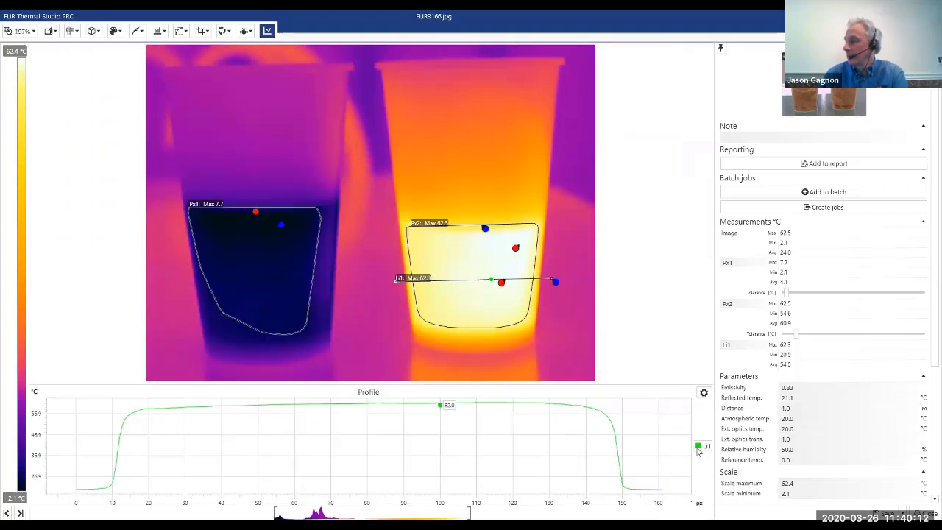
Colour the line's profile curve red and move the line slightly higher across the hot liquid.
{"action": "left_click", "coordinate": [703, 394]}
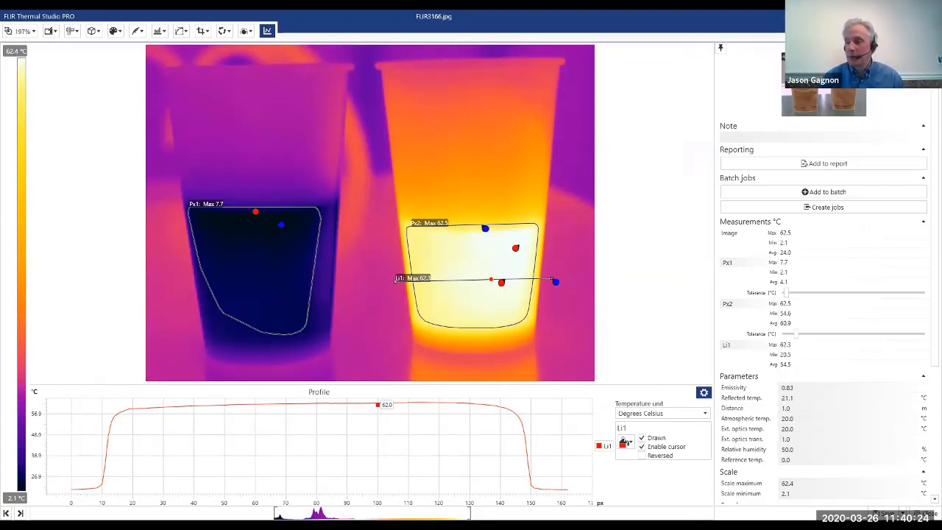
{"action": "left_click", "coordinate": [378, 409]}
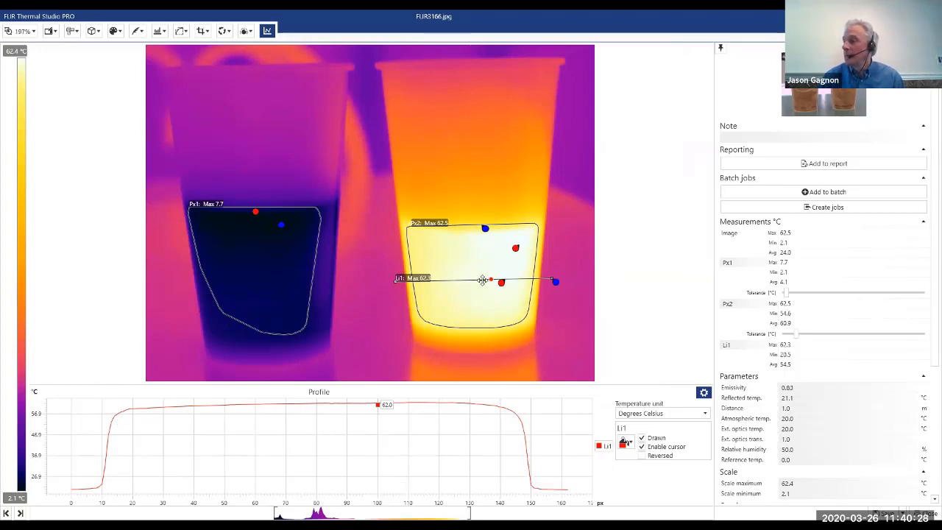
{"action": "left_click_drag", "start_coordinate": [479, 301], "coordinate": [479, 264]}
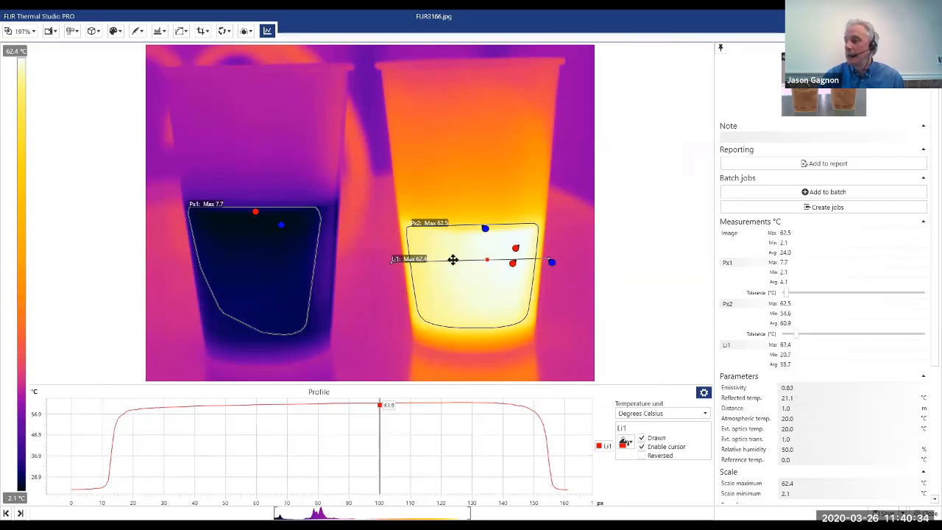
{"action": "left_click", "coordinate": [454, 262]}
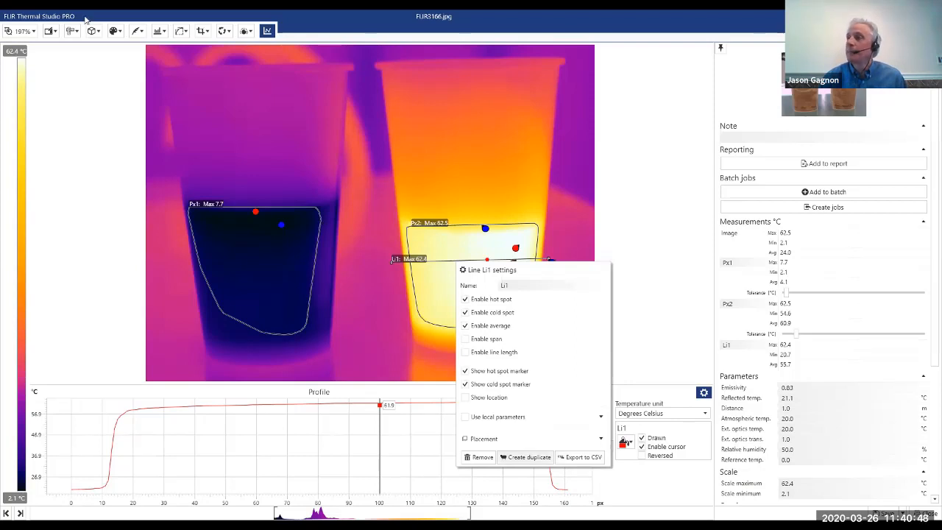
{"action": "left_click", "coordinate": [258, 80]}
Add a second horizontal line measurement across the hot liquid, below the first line.
{"action": "left_click", "coordinate": [73, 31]}
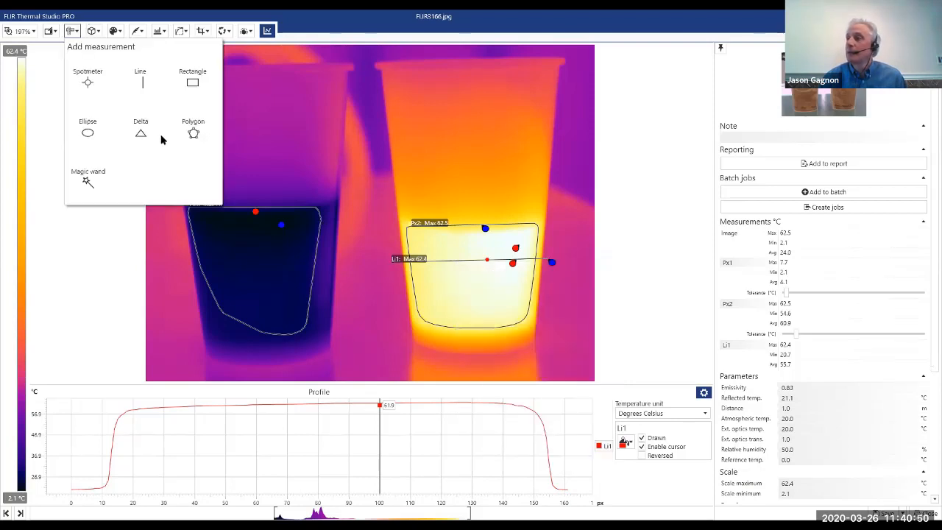
{"action": "left_click", "coordinate": [191, 118]}
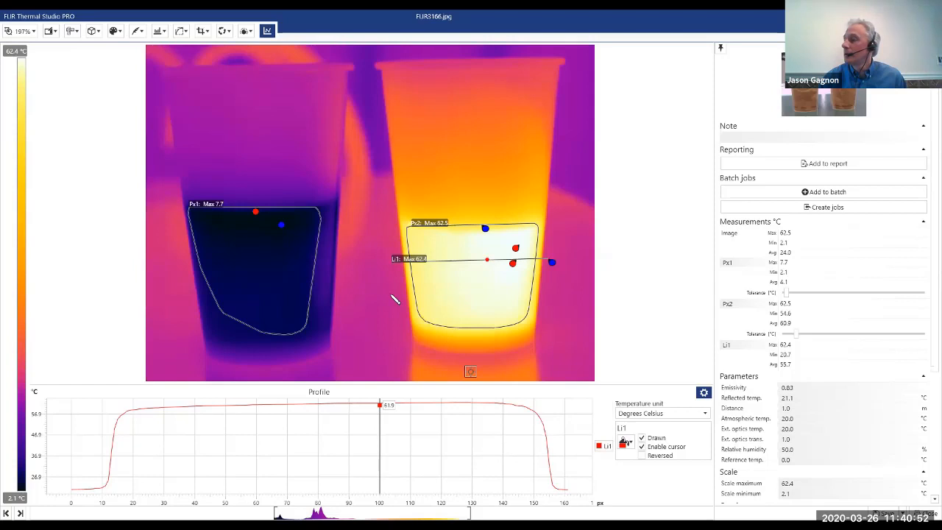
{"action": "left_click_drag", "start_coordinate": [390, 295], "coordinate": [552, 293]}
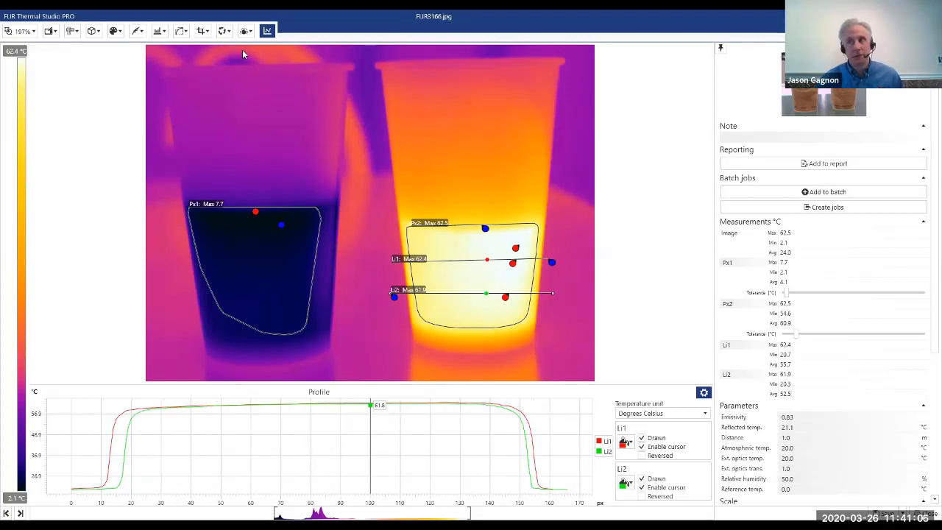
Examine the editing options for measurements, isotherms and alarms, color distribution, auto adjust, cropping, image rotation and fusion mode.
{"action": "left_click", "coordinate": [74, 31]}
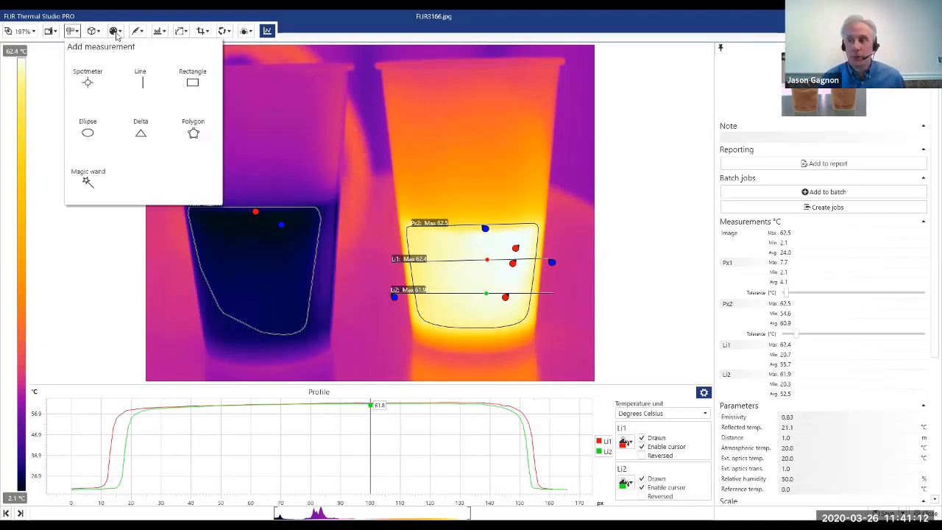
{"action": "left_click", "coordinate": [116, 33]}
{"action": "left_click", "coordinate": [136, 30]}
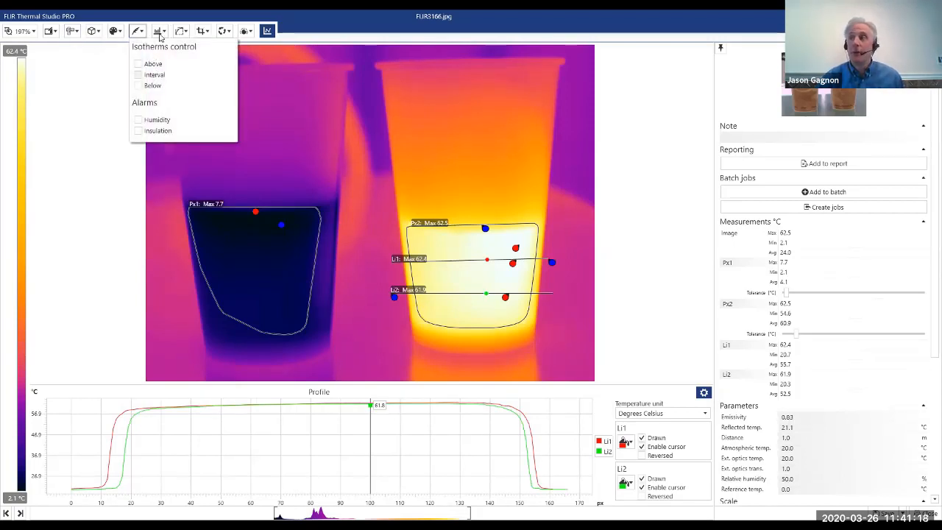
{"action": "left_click", "coordinate": [162, 36]}
{"action": "left_click", "coordinate": [167, 31]}
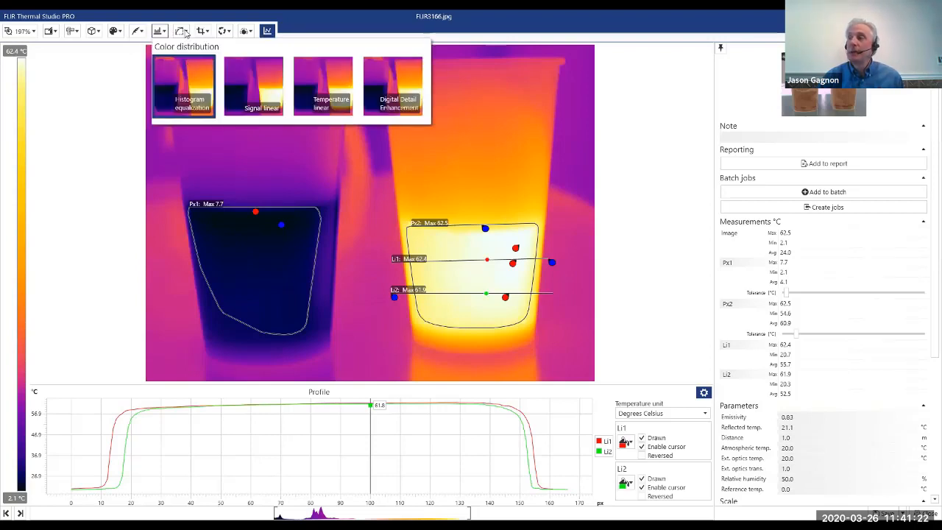
{"action": "left_click", "coordinate": [186, 34]}
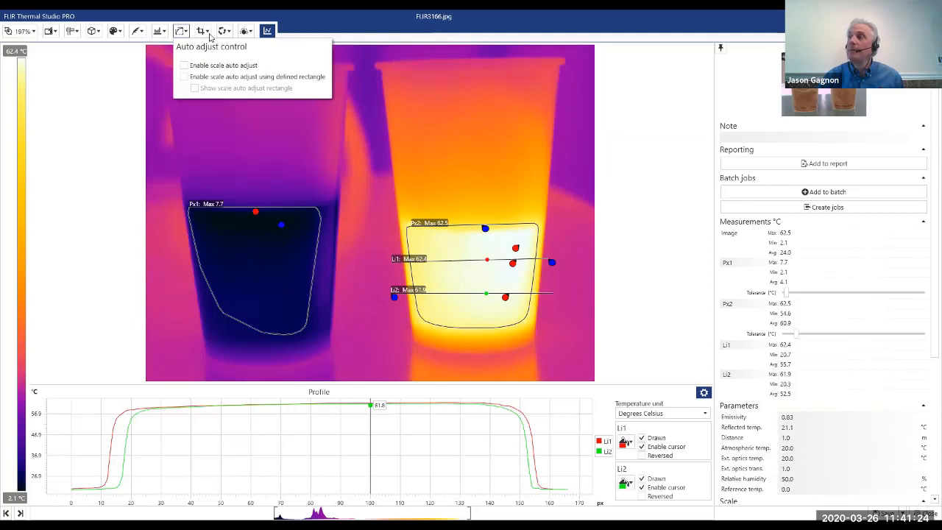
{"action": "left_click", "coordinate": [210, 35]}
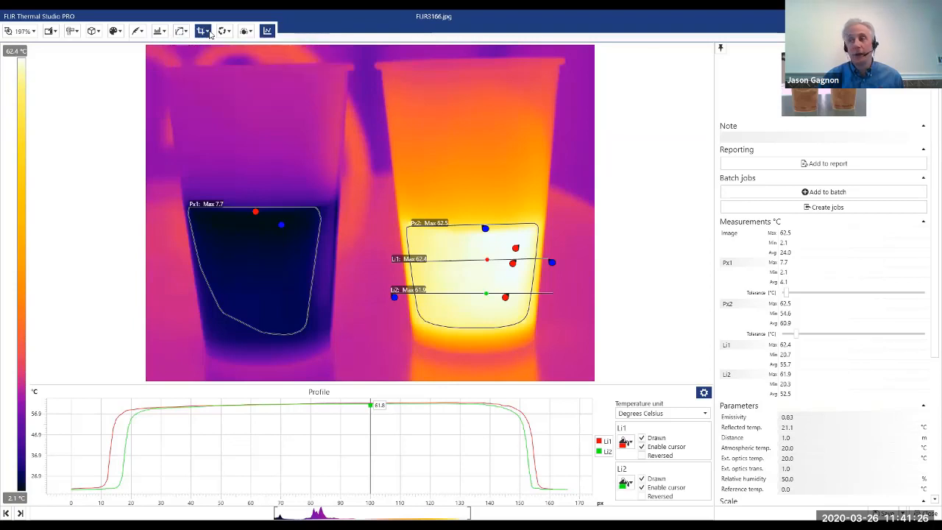
{"action": "left_click", "coordinate": [205, 31]}
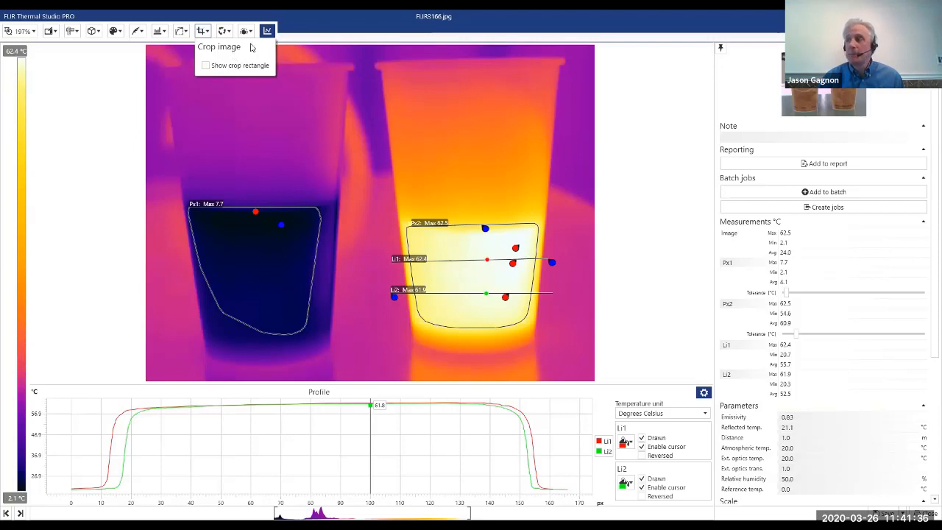
{"action": "left_click", "coordinate": [228, 32]}
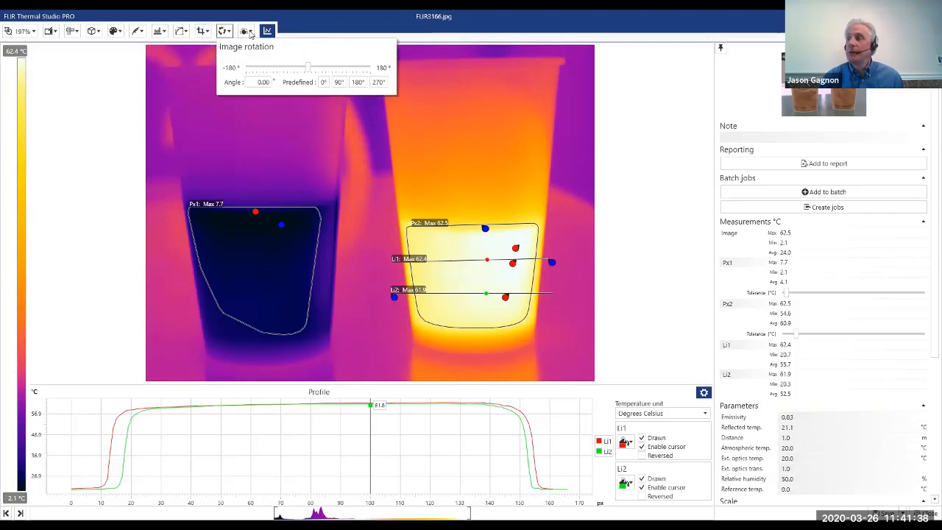
{"action": "left_click", "coordinate": [247, 31]}
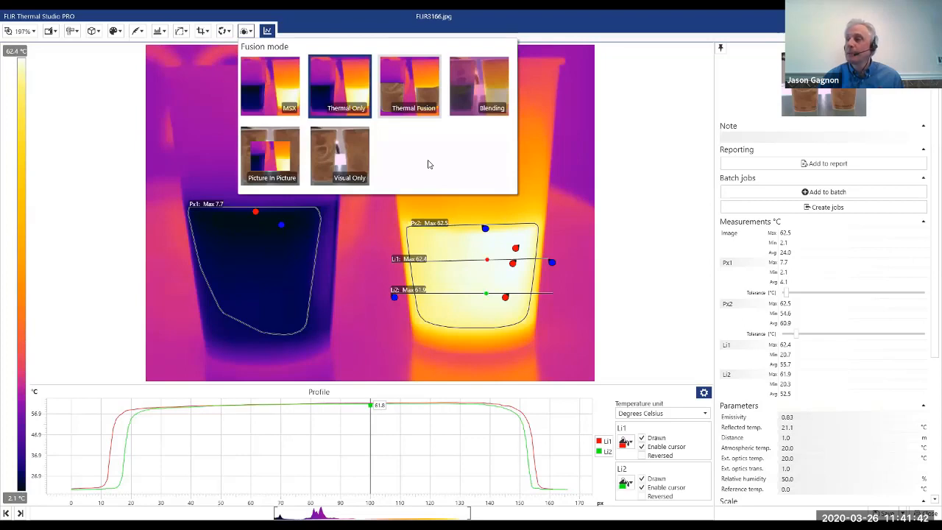
Close FLIR3166.jpg without saving the changes and switch to batch processing.
{"action": "left_click", "coordinate": [734, 295]}
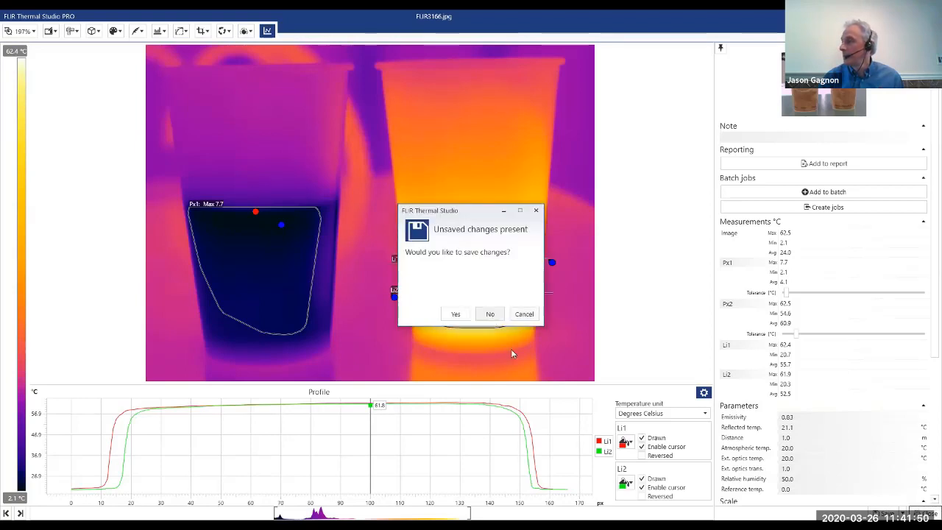
{"action": "left_click", "coordinate": [490, 314]}
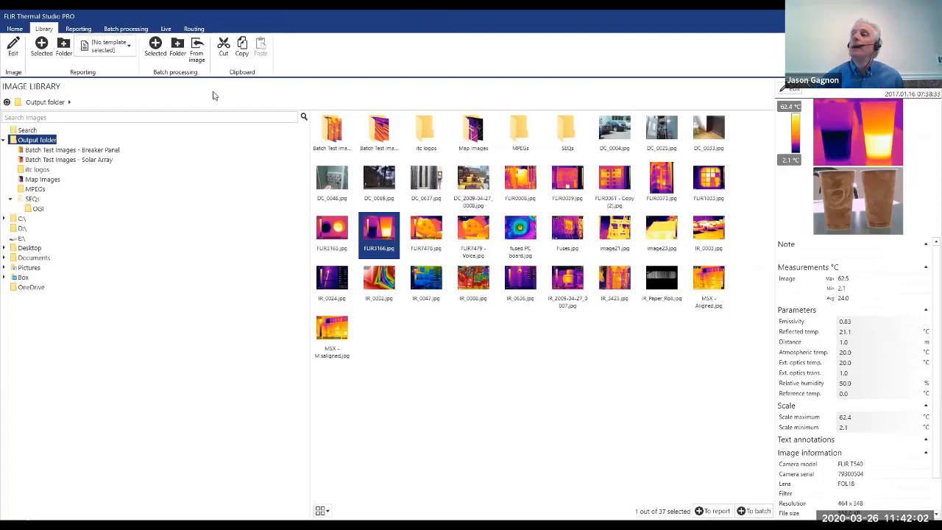
{"action": "left_click", "coordinate": [126, 30]}
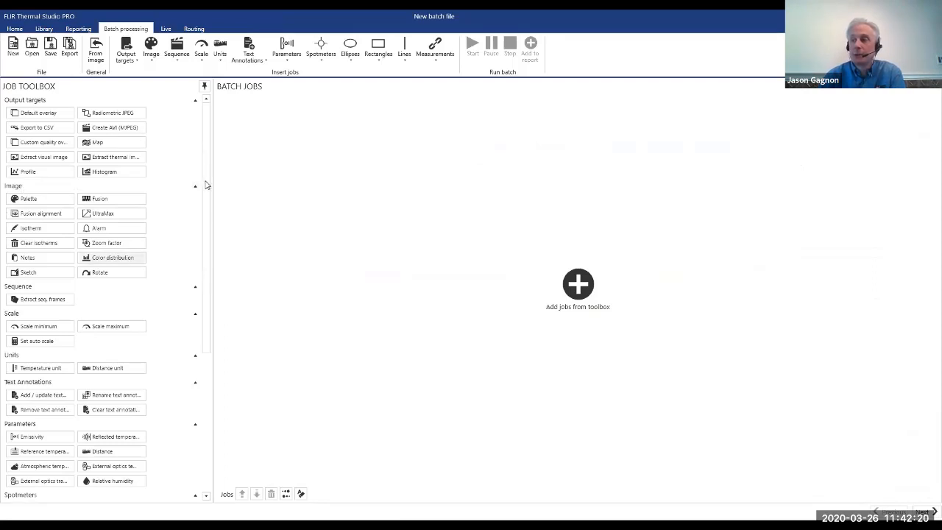
Look through the batch job toolbox, and add a Radiometric JPEG output job to the batch and remove it again.
{"action": "scroll", "coordinate": [50, 180], "scroll_direction": "down", "scroll_amount": 2}
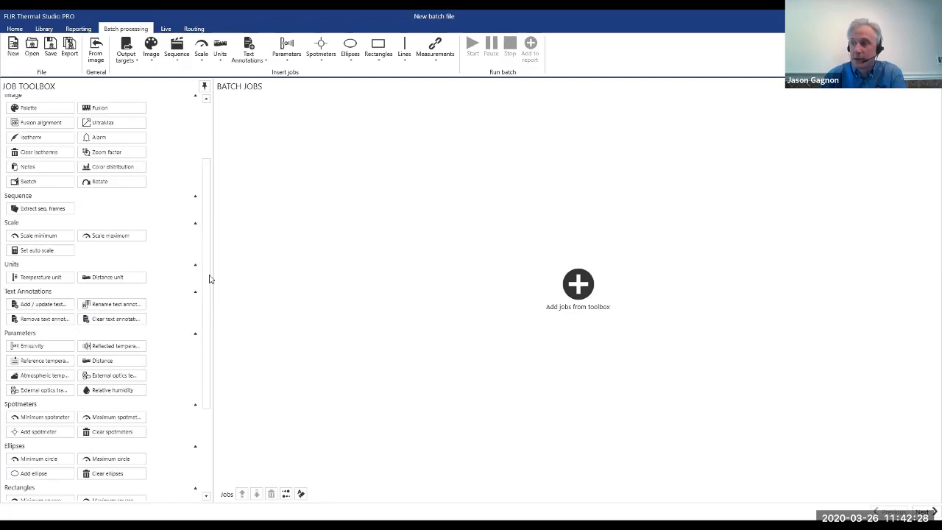
{"action": "scroll", "coordinate": [212, 384], "scroll_direction": "down", "scroll_amount": 2}
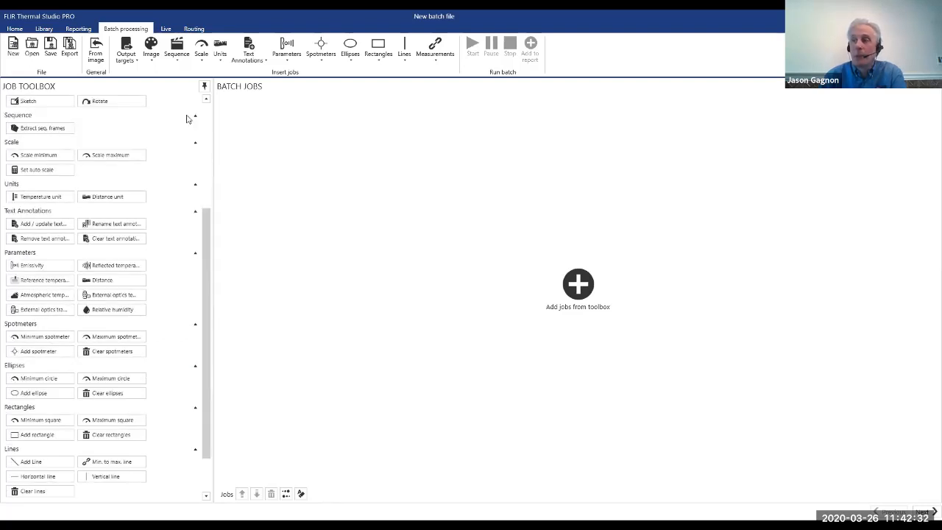
{"action": "scroll", "coordinate": [48, 190], "scroll_direction": "up", "scroll_amount": 4}
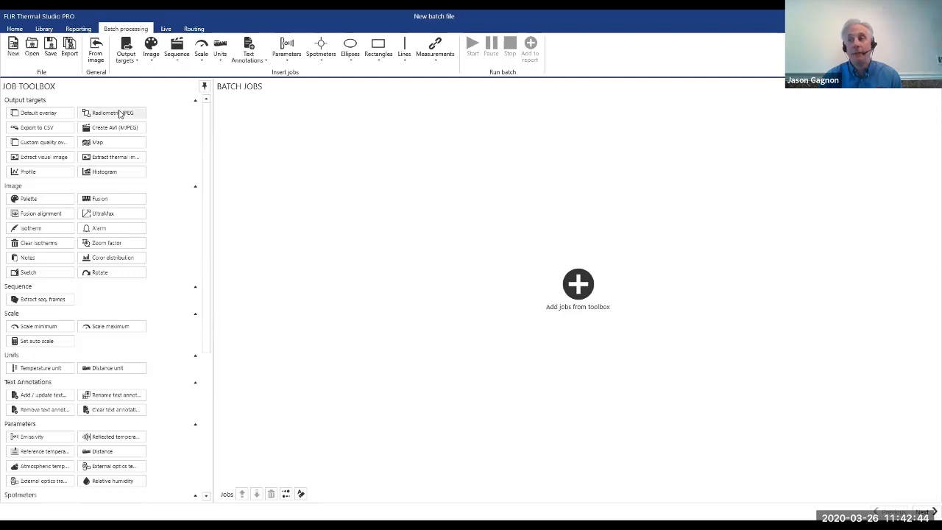
{"action": "left_click_drag", "start_coordinate": [120, 113], "coordinate": [243, 111]}
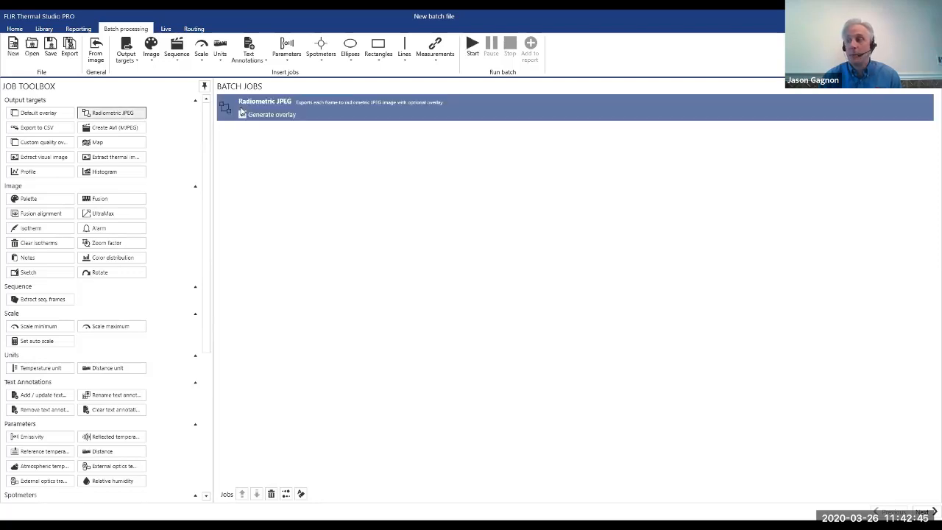
{"action": "left_click", "coordinate": [271, 494]}
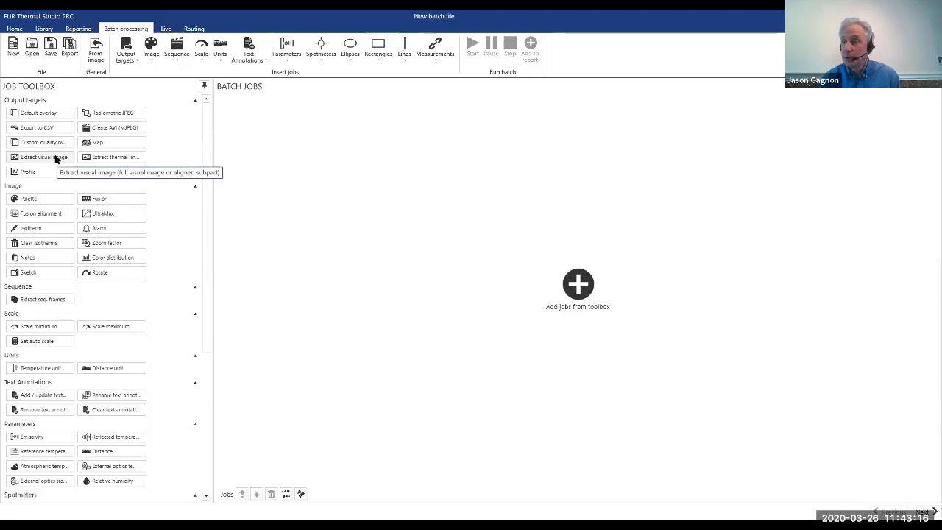
{"action": "left_click", "coordinate": [108, 128]}
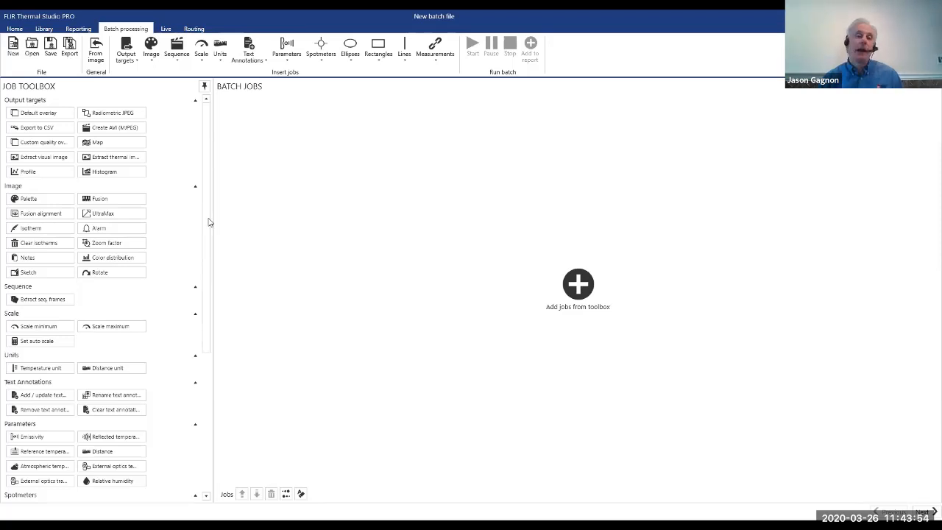
Add a Palette job to the batch and set its palette to Iron.
{"action": "scroll", "coordinate": [209, 222], "scroll_direction": "down", "scroll_amount": 1}
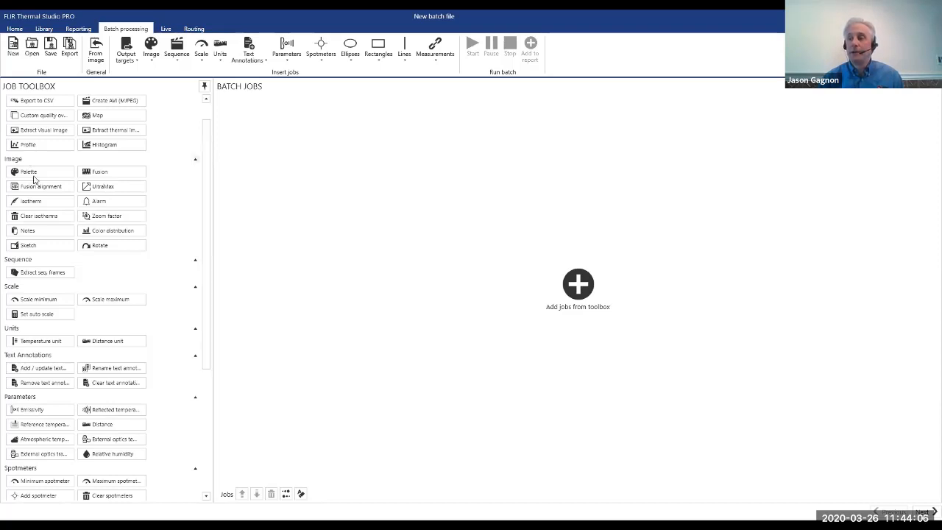
{"action": "left_click_drag", "start_coordinate": [33, 179], "coordinate": [266, 115]}
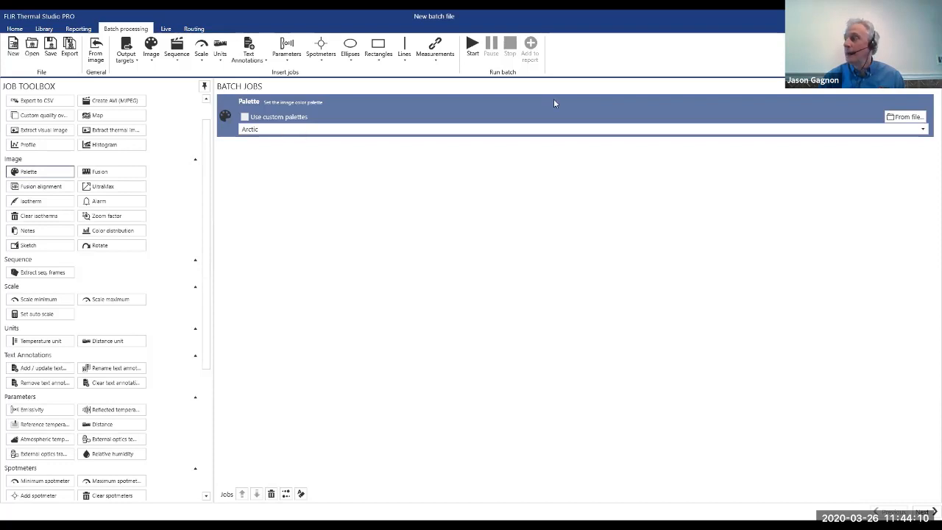
{"action": "left_click", "coordinate": [404, 130]}
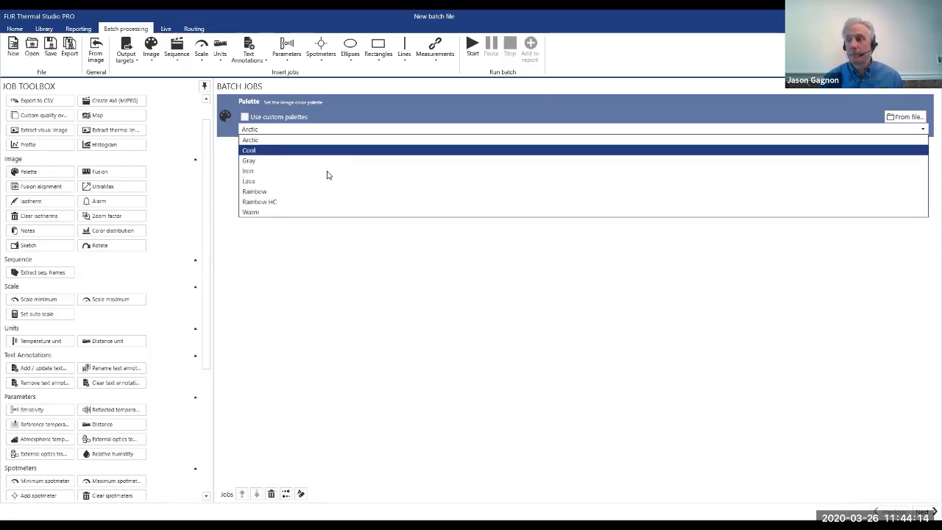
{"action": "left_click", "coordinate": [295, 171]}
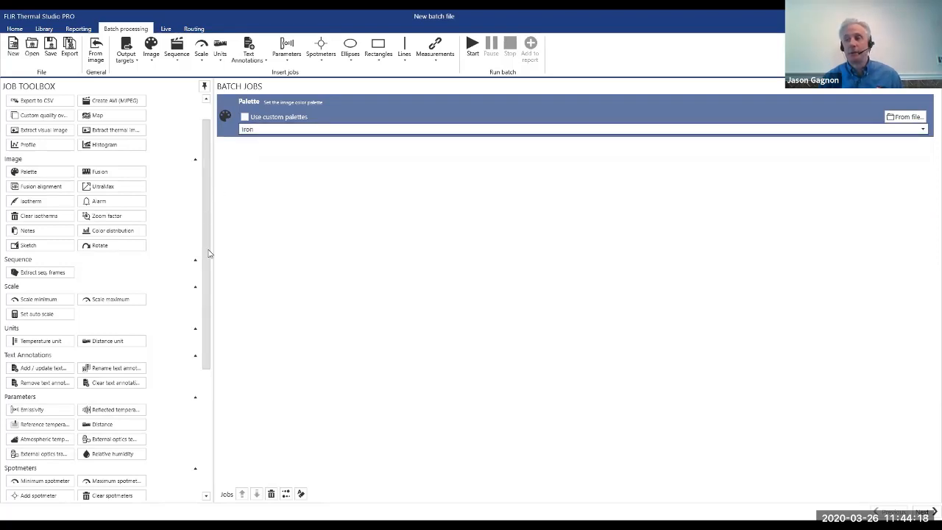
Add a Scale minimum job and a Scale maximum job to the batch after the Palette job.
{"action": "scroll", "coordinate": [211, 253], "scroll_direction": "down", "scroll_amount": 3}
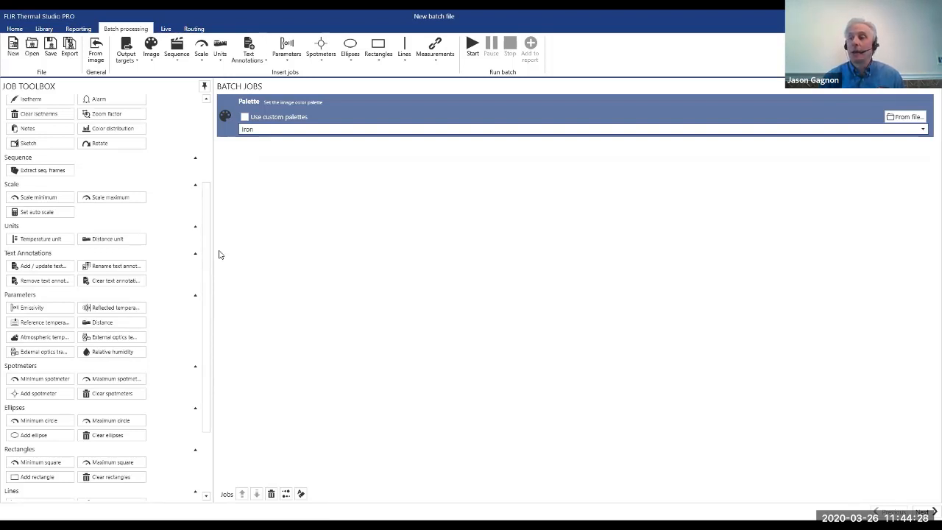
{"action": "double_click", "coordinate": [33, 200]}
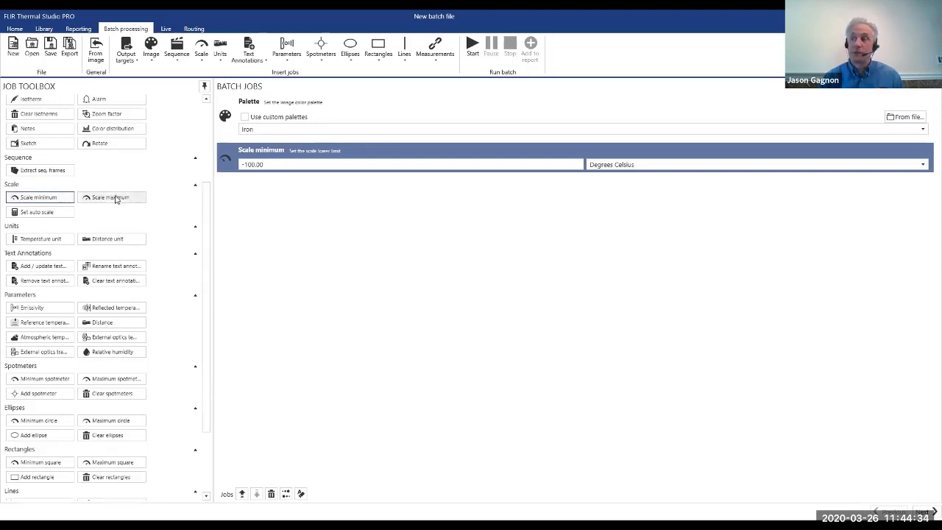
{"action": "left_click_drag", "start_coordinate": [268, 164], "coordinate": [272, 195]}
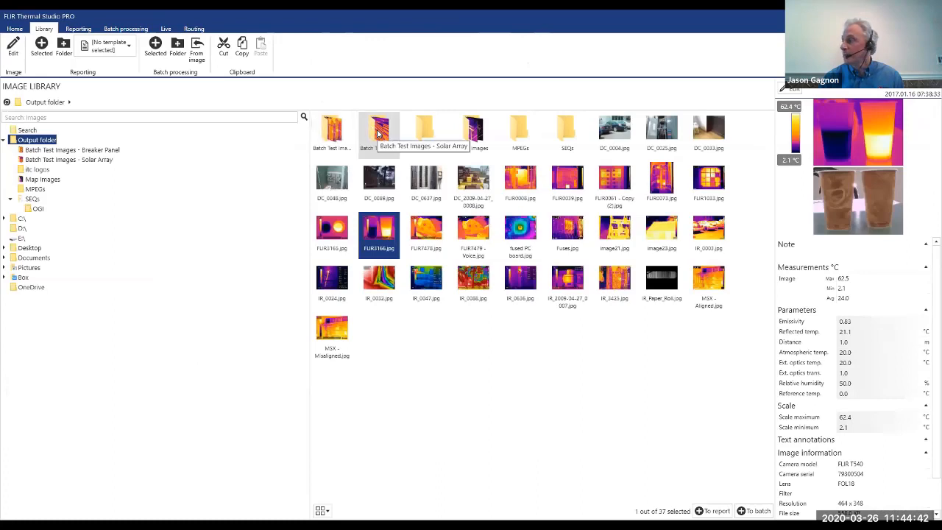
Go to the Batch Test Images - Solar Array folder in the image library and open DJI_0015.jpg.
{"action": "left_click", "coordinate": [375, 131]}
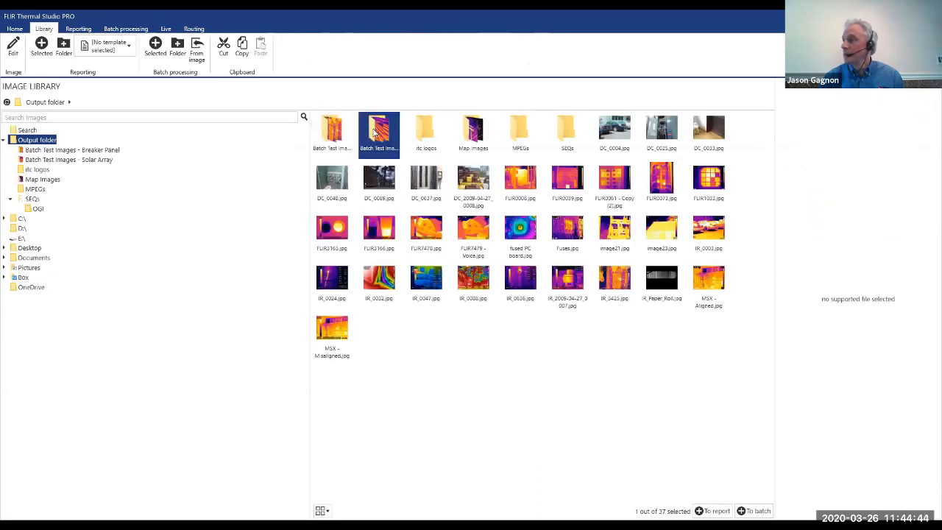
{"action": "double_click", "coordinate": [381, 143]}
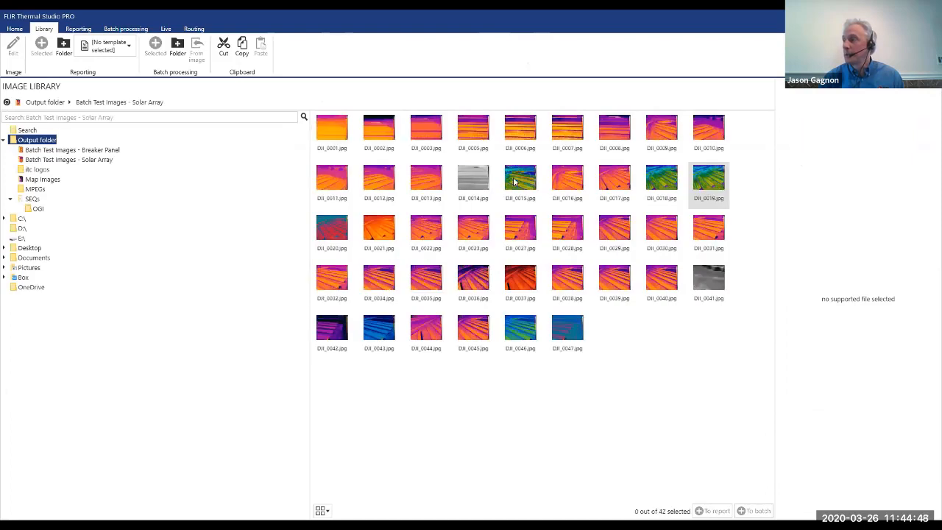
{"action": "double_click", "coordinate": [515, 177]}
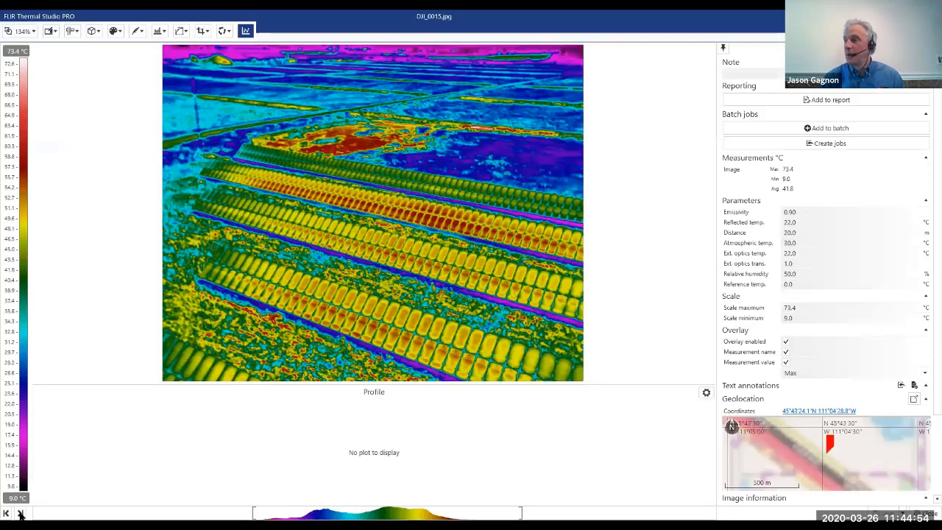
Browse through the following solar array images up to DJI_0020.jpg to compare their palettes and temperature scales, and close the viewer.
{"action": "left_click", "coordinate": [20, 514]}
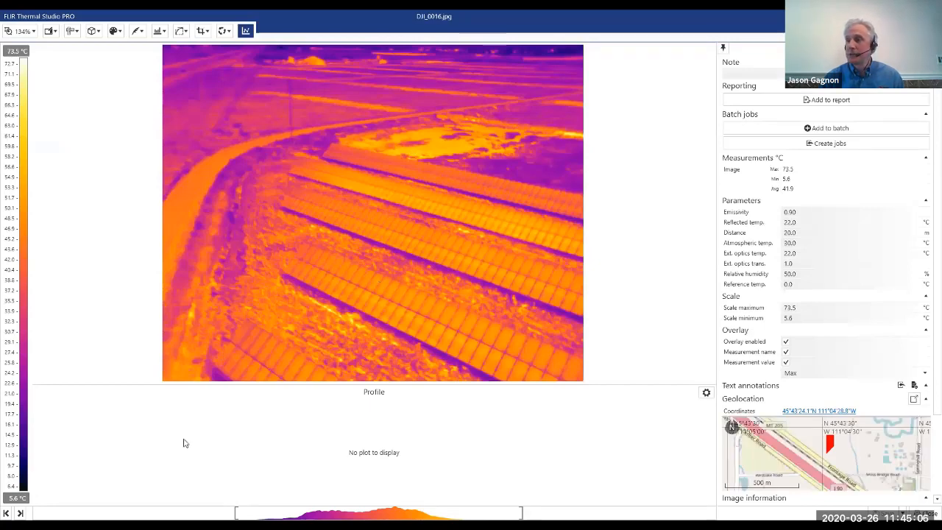
{"action": "left_click", "coordinate": [20, 513]}
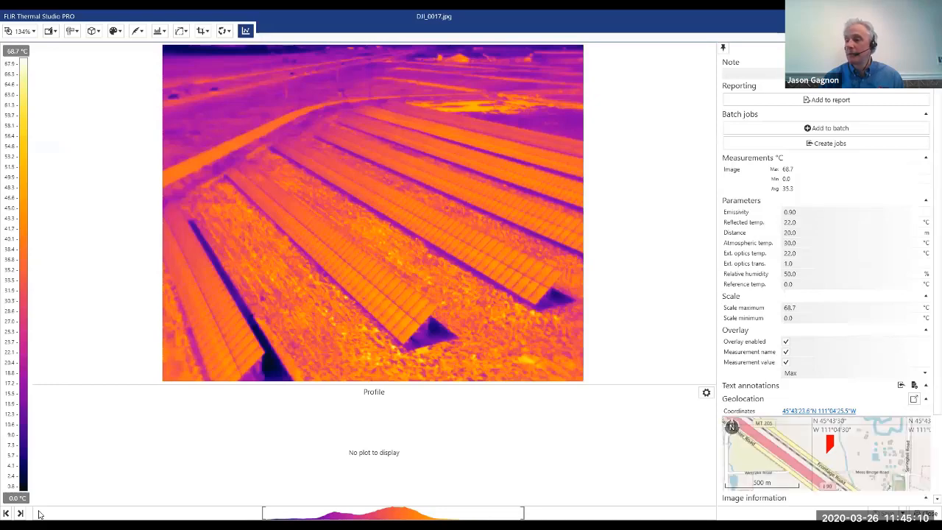
{"action": "left_click", "coordinate": [20, 513]}
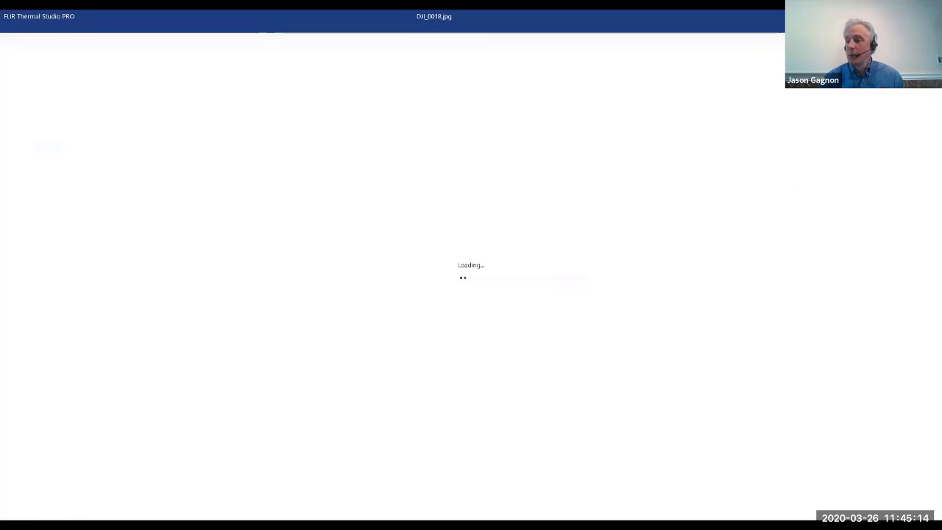
{"action": "key", "text": "Right"}
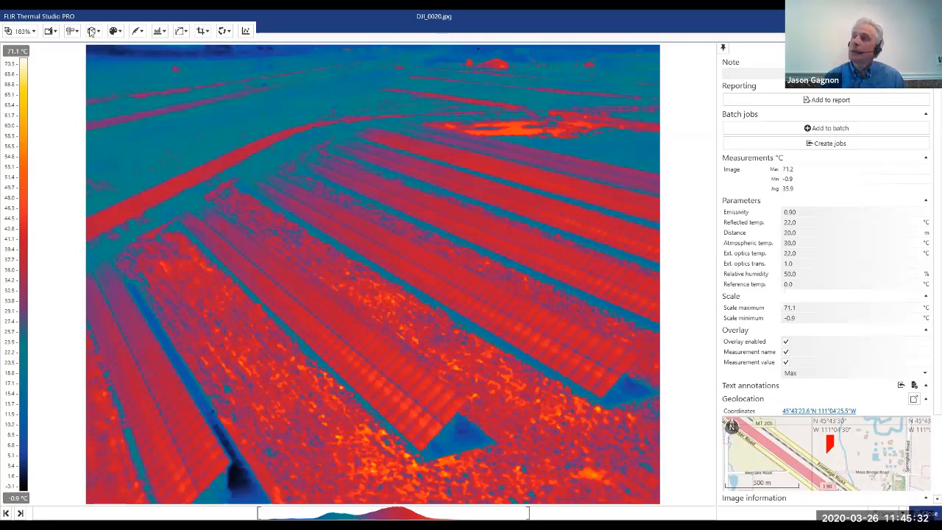
{"action": "key", "text": "Escape"}
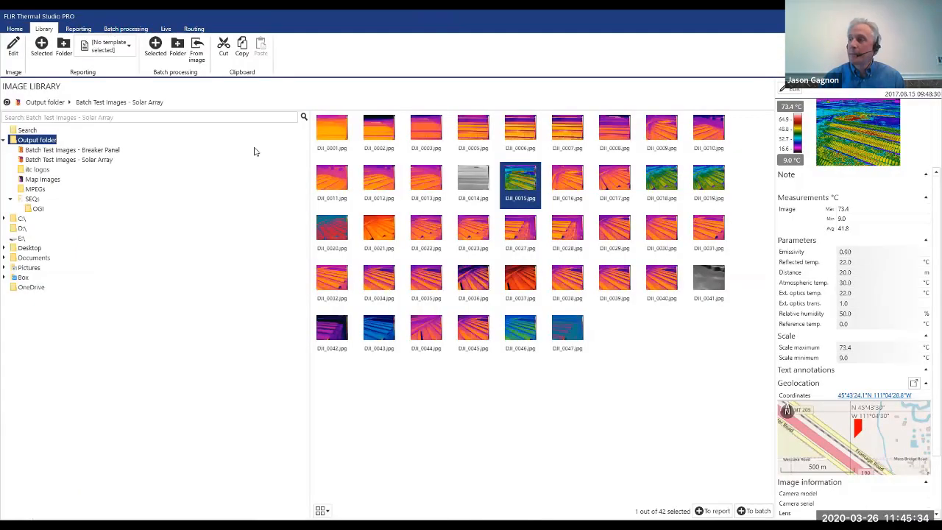
Return to batch processing and set the Scale minimum job to -10 and the Scale maximum job to 90 degrees Celsius.
{"action": "left_click", "coordinate": [125, 29]}
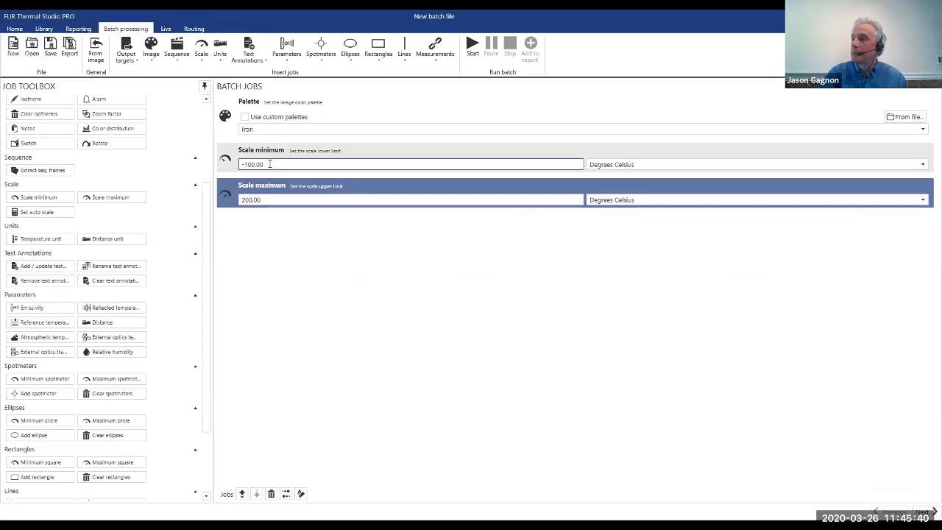
{"action": "key", "text": "BackSpace"}
{"action": "key", "text": "BackSpace"}
{"action": "key", "text": "BackSpace"}
{"action": "key", "text": "BackSpace"}
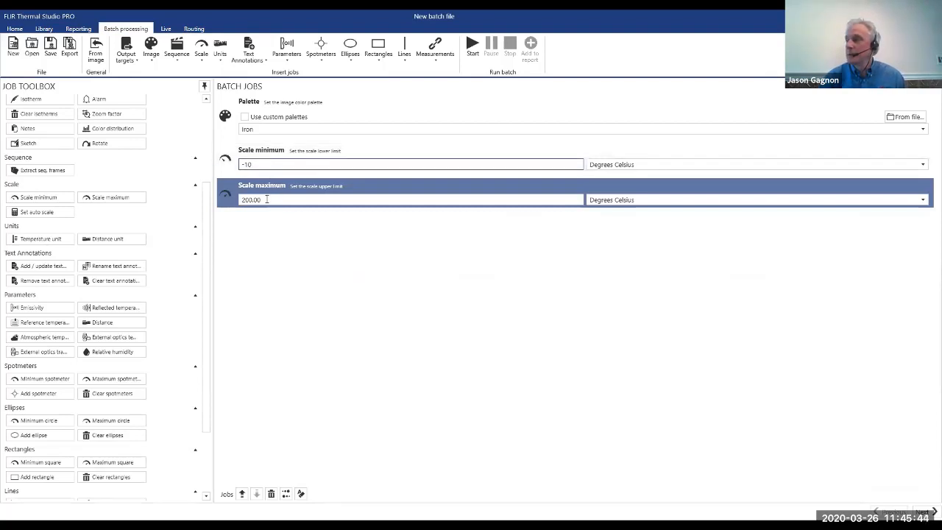
{"action": "left_click", "coordinate": [245, 203]}
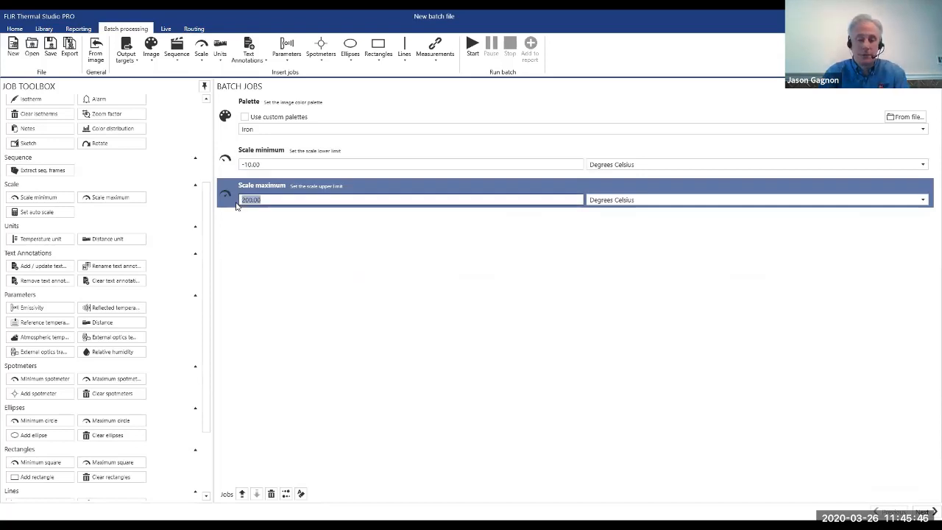
{"action": "type", "text": "90"}
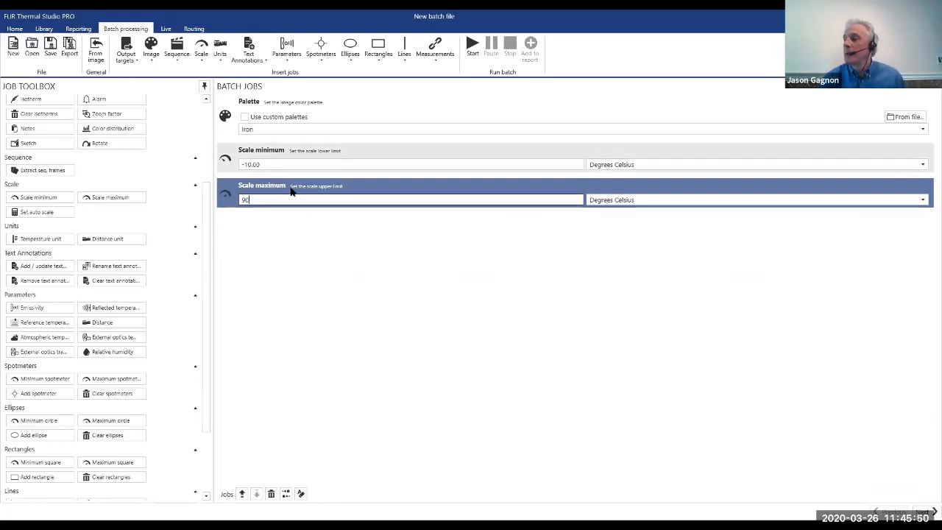
{"action": "key", "text": "shift+Tab"}
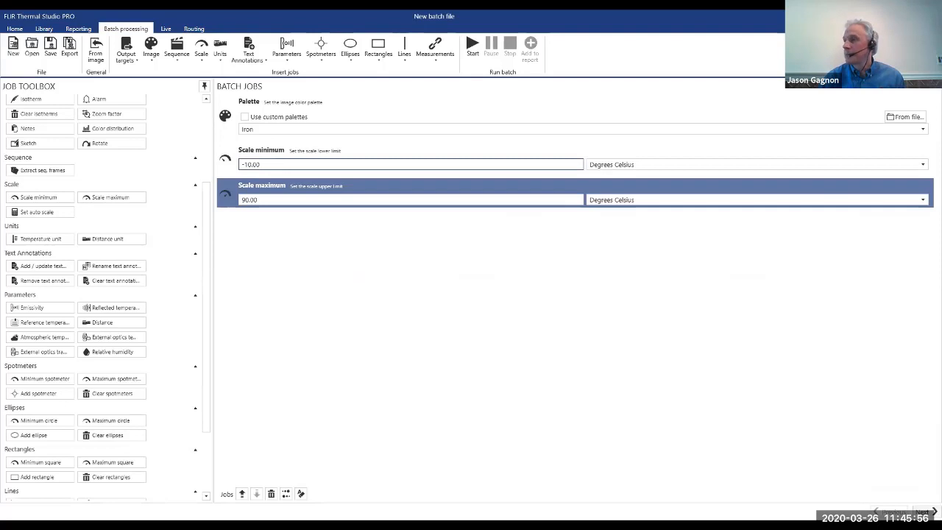
Proceed to the batch files and remove all the listed images, IR 3411 to IR 3424, from the batch.
{"action": "left_click", "coordinate": [657, 388]}
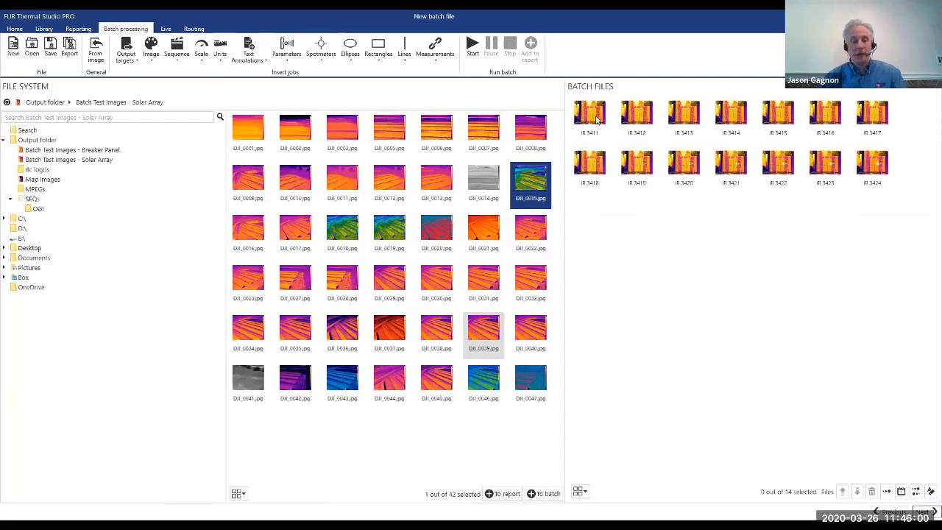
{"action": "left_click", "coordinate": [875, 173], "text": "shift"}
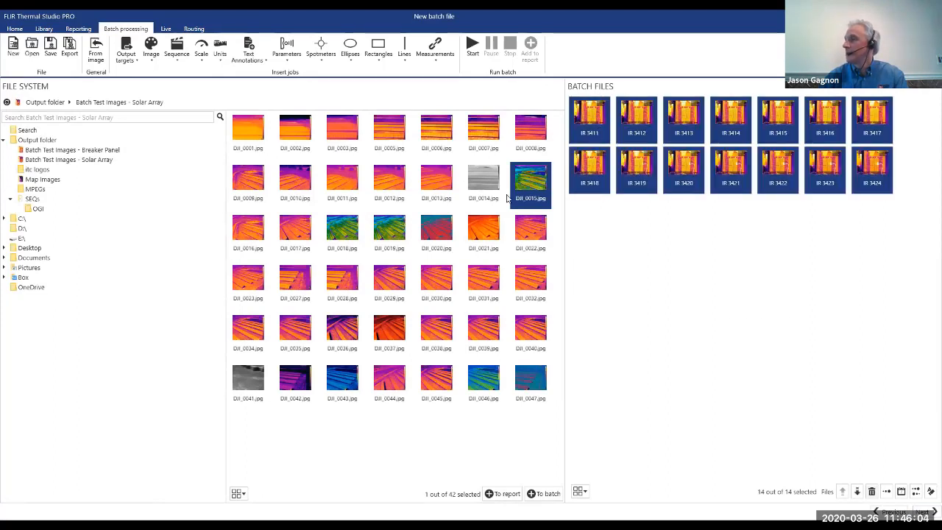
{"action": "key", "text": "Delete"}
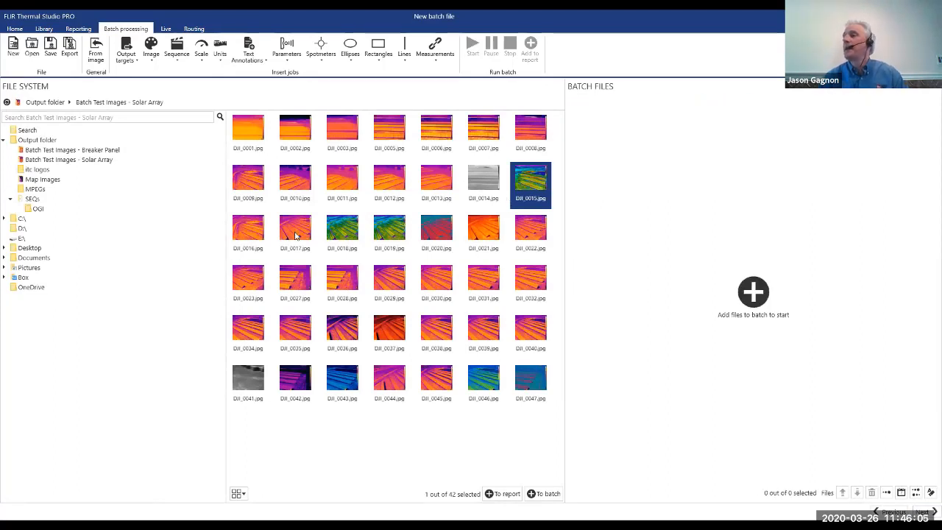
Add the entire Batch Test Images - Solar Array folder from the Output folder to the batch files.
{"action": "left_click", "coordinate": [250, 128]}
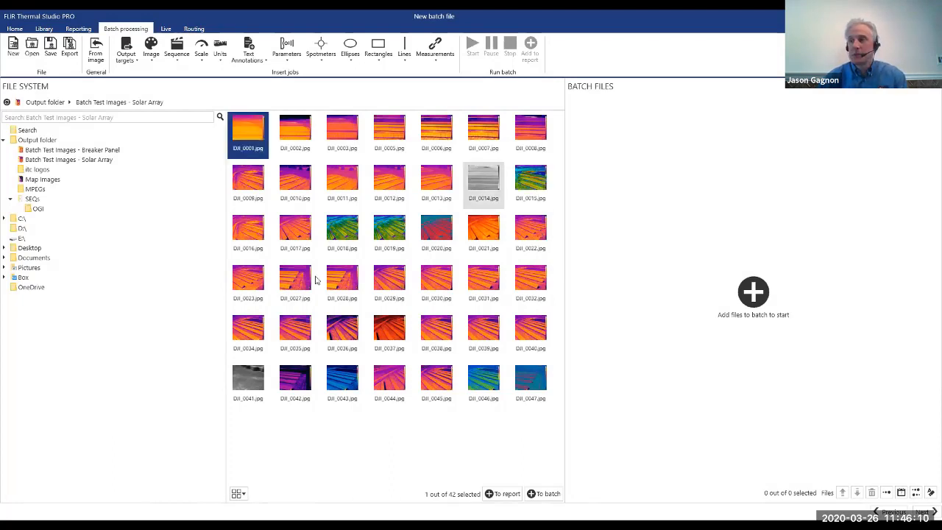
{"action": "left_click", "coordinate": [531, 229], "text": "shift"}
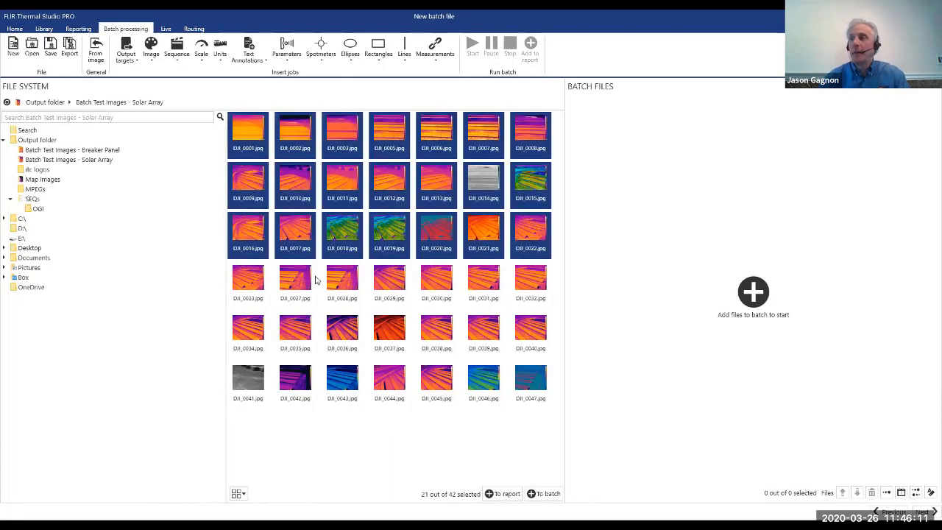
{"action": "left_click", "coordinate": [42, 142]}
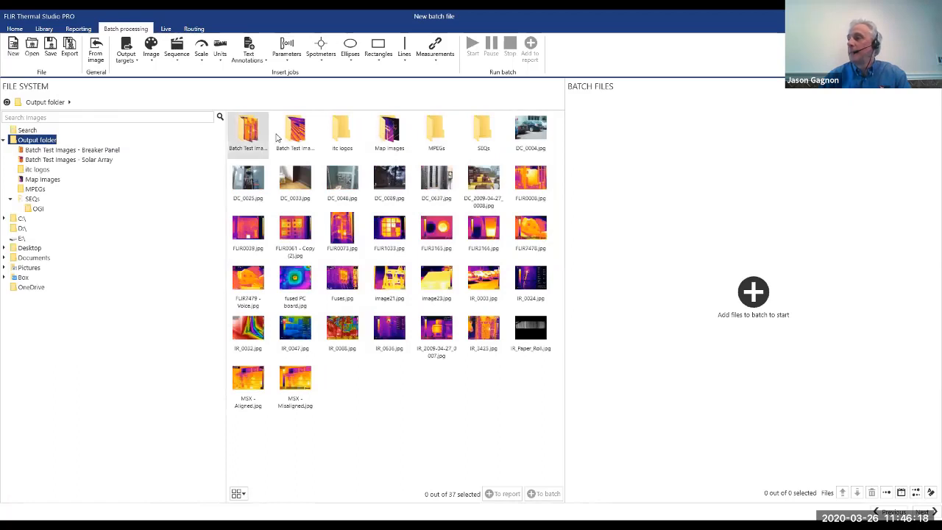
{"action": "left_click", "coordinate": [294, 137]}
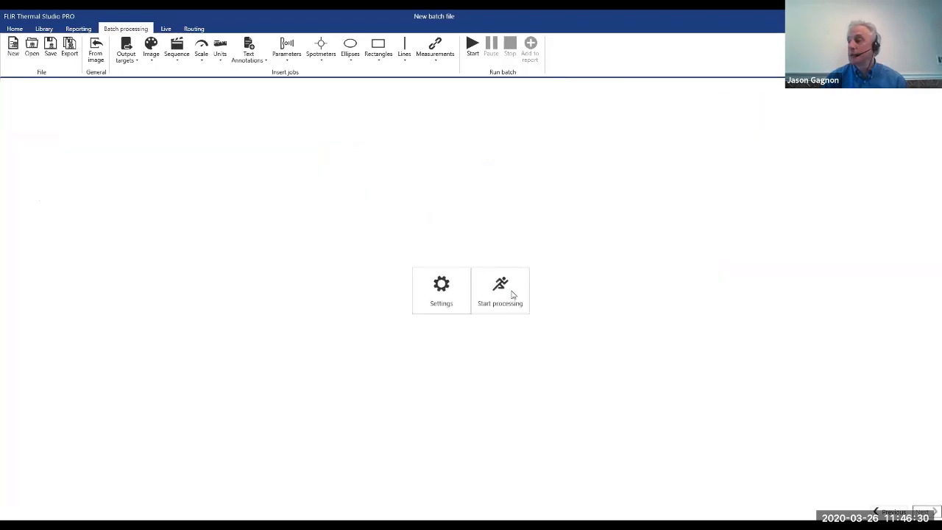
Start processing the solar array batch with a Radiometric JPEG output job, and stop the run partway.
{"action": "left_click", "coordinate": [512, 292]}
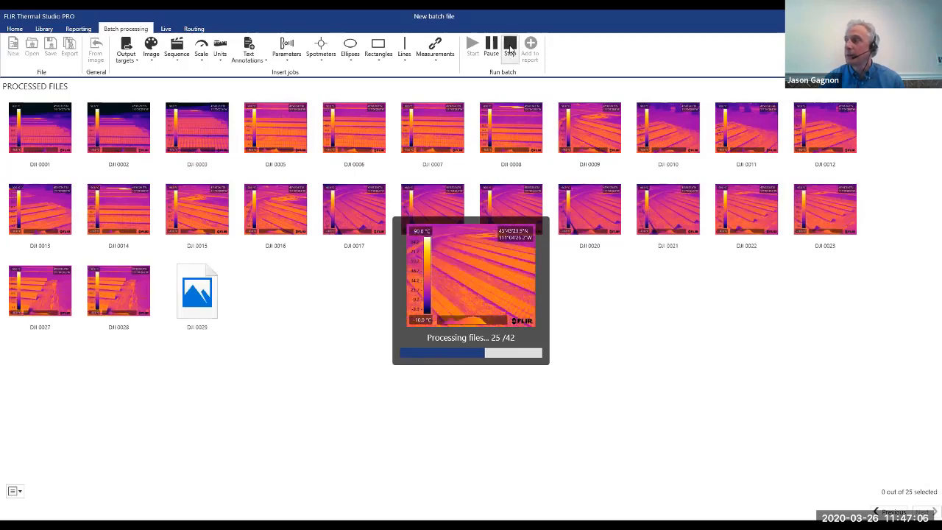
{"action": "left_click", "coordinate": [509, 48]}
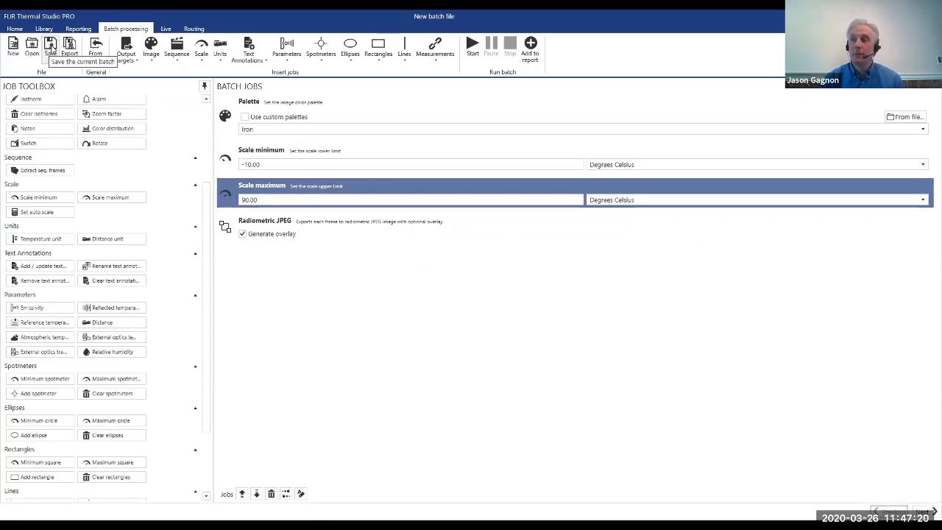
Save the batch as scale.atb in the Batch Files folder under Training.
{"action": "left_click", "coordinate": [51, 47]}
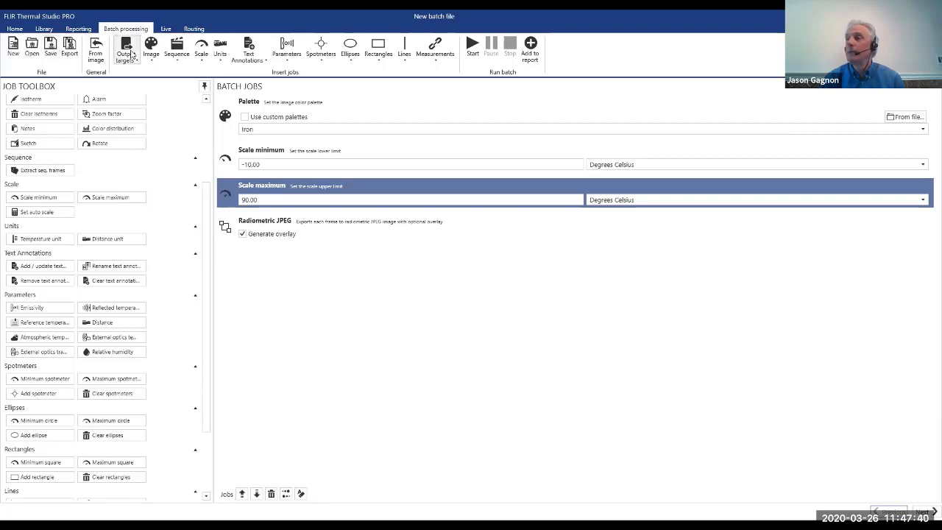
{"action": "left_click", "coordinate": [69, 50]}
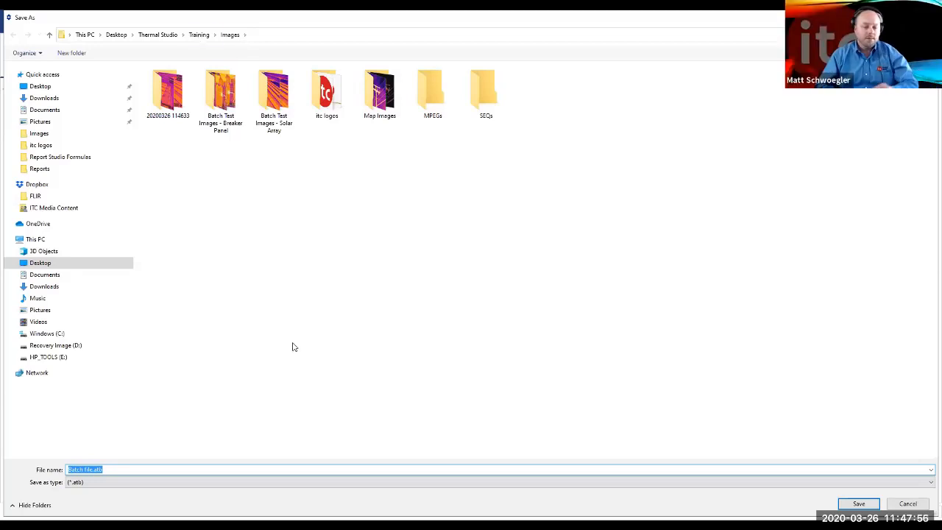
{"action": "left_click", "coordinate": [199, 34]}
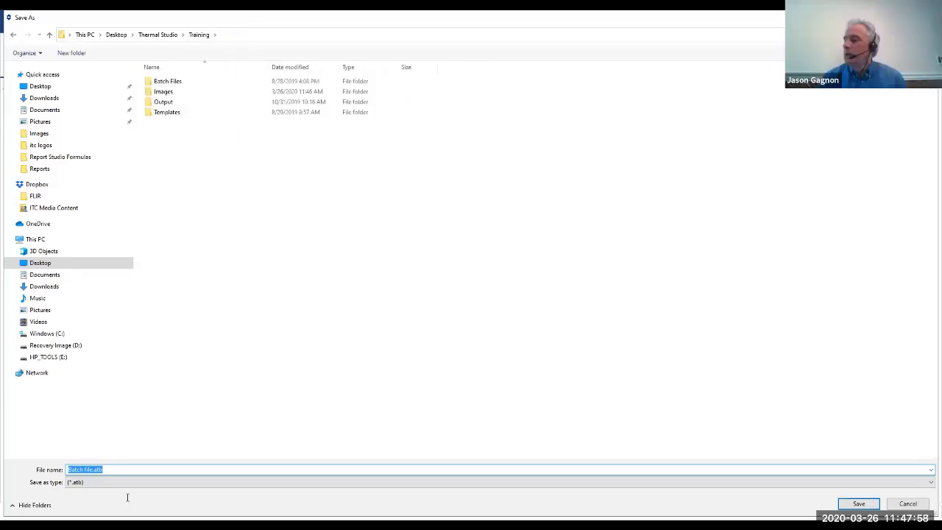
{"action": "left_click", "coordinate": [138, 469]}
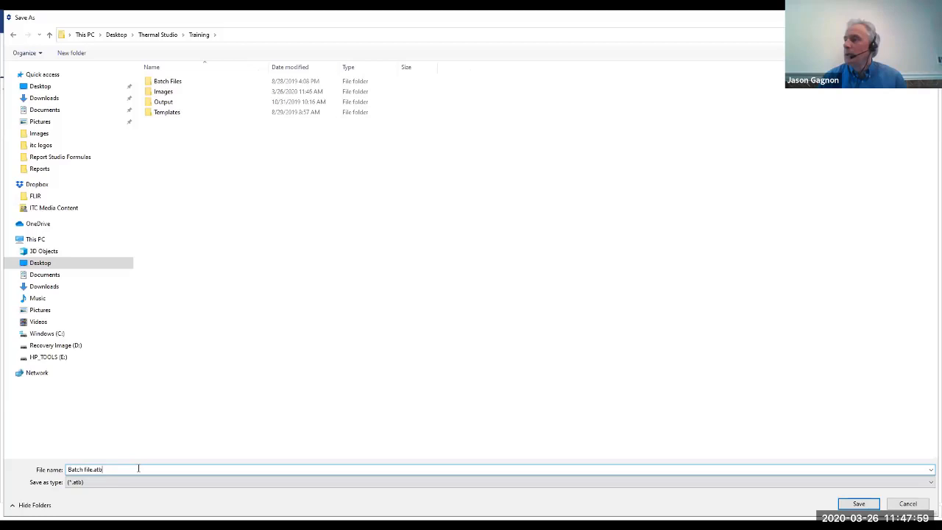
{"action": "left_click", "coordinate": [179, 82]}
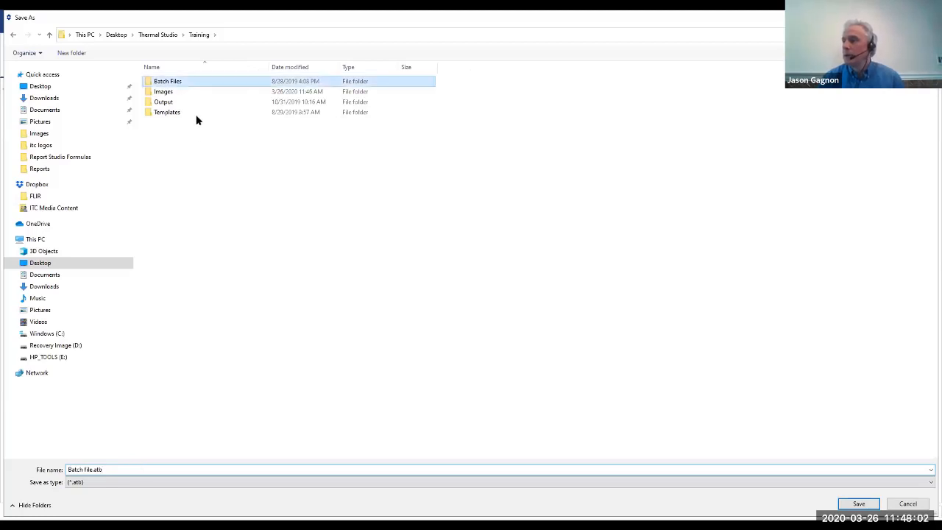
{"action": "key", "text": "Return"}
{"action": "left_click", "coordinate": [95, 469]}
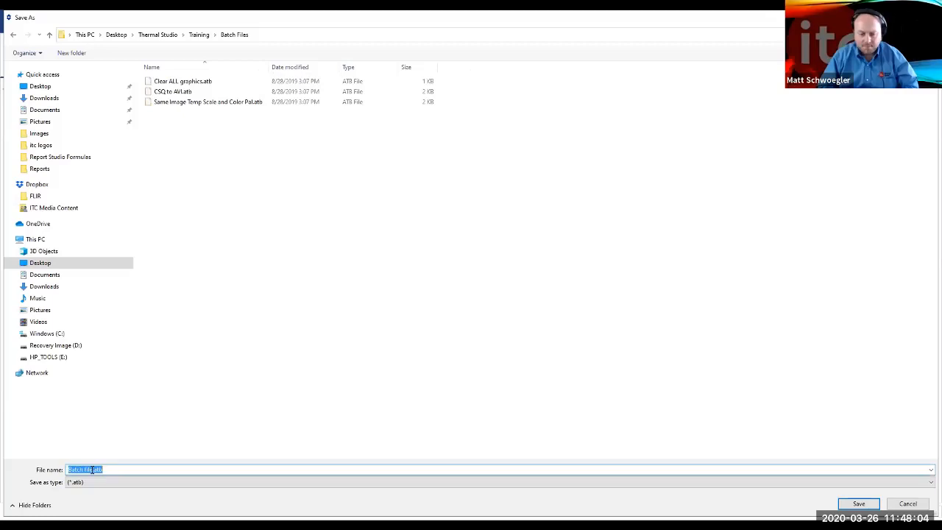
{"action": "left_click", "coordinate": [92, 472]}
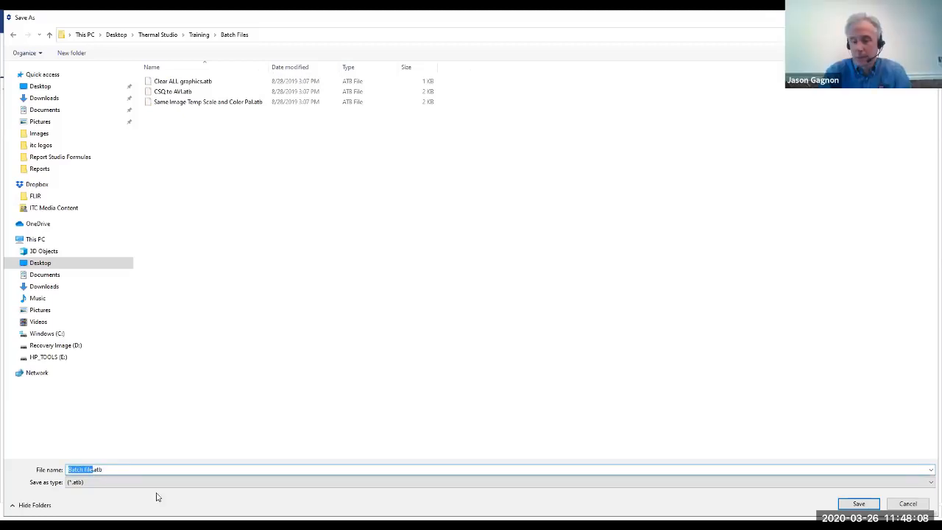
{"action": "type", "text": "scale"}
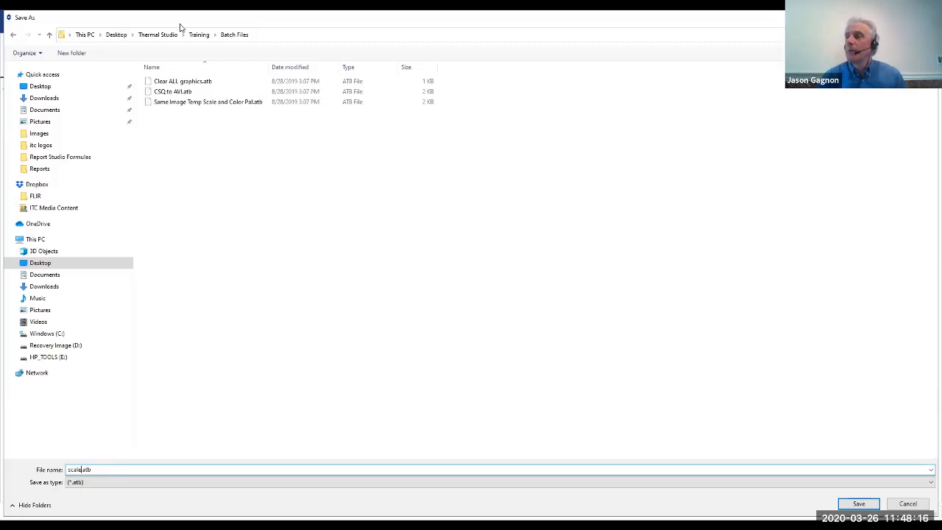
{"action": "key", "text": "Return"}
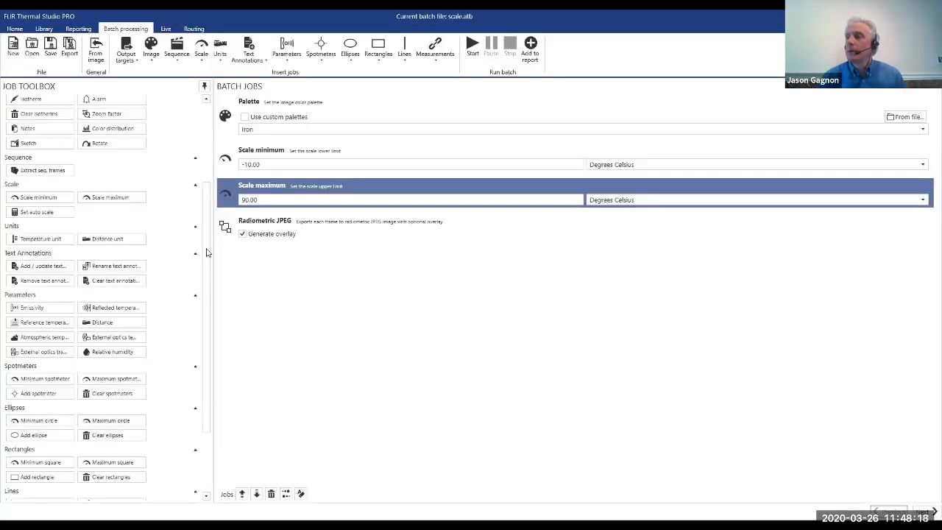
Add a Set auto scale job to the batch between the Scale maximum and Radiometric JPEG jobs.
{"action": "left_click_drag", "start_coordinate": [206, 249], "coordinate": [207, 282]}
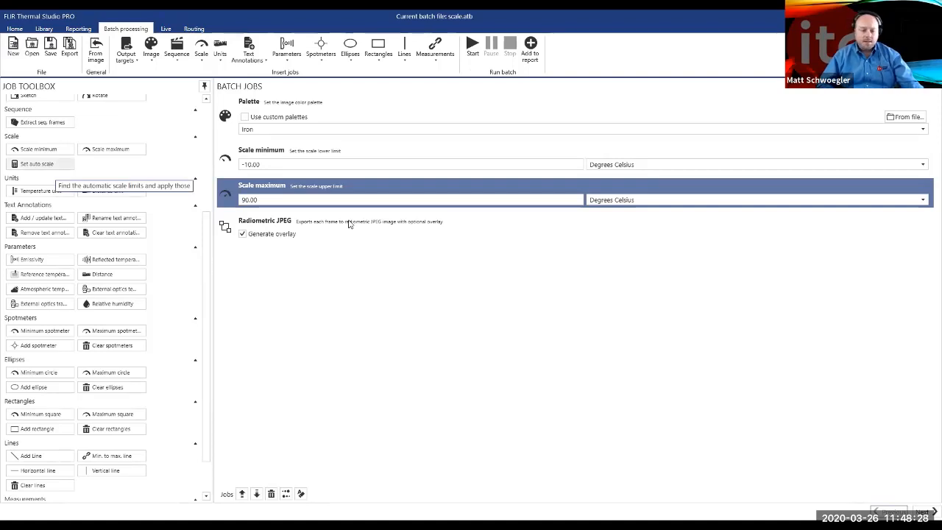
{"action": "left_click_drag", "start_coordinate": [350, 224], "coordinate": [329, 239]}
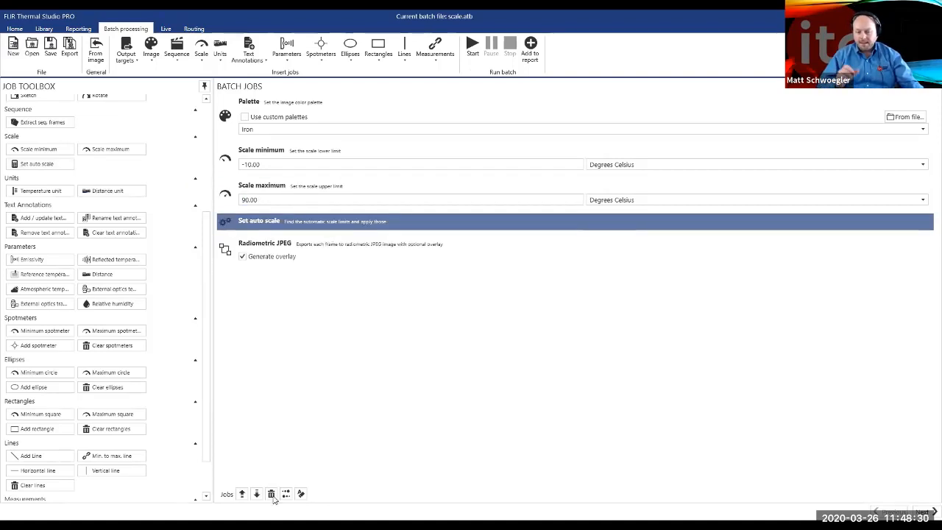
Remove the Set auto scale job, and try a Color distribution job between Scale maximum and Radiometric JPEG before deleting it.
{"action": "left_click", "coordinate": [271, 493]}
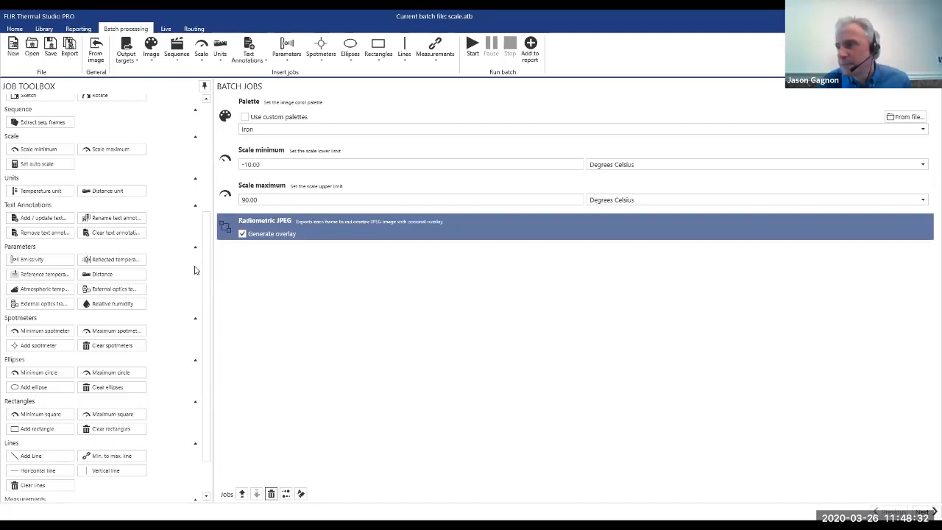
{"action": "scroll", "coordinate": [208, 306], "scroll_direction": "down", "scroll_amount": 1}
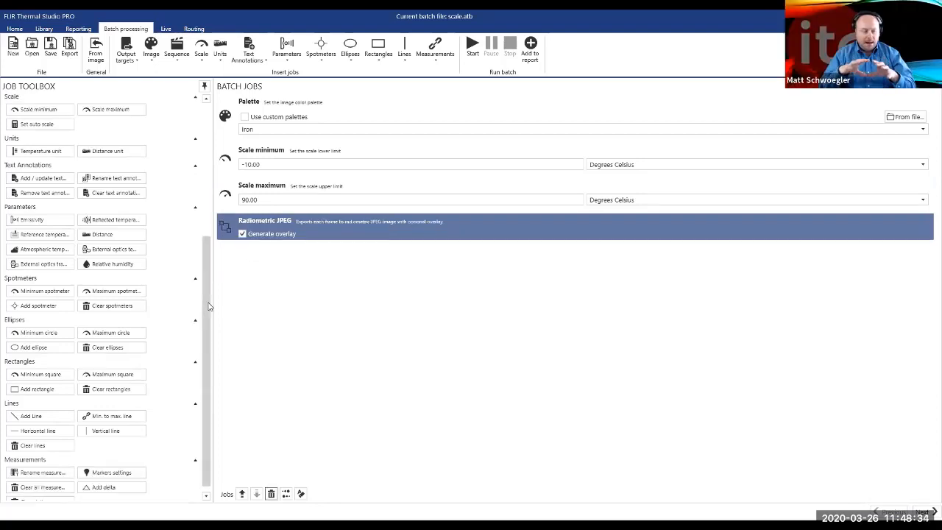
{"action": "scroll", "coordinate": [200, 221], "scroll_direction": "up", "scroll_amount": 1}
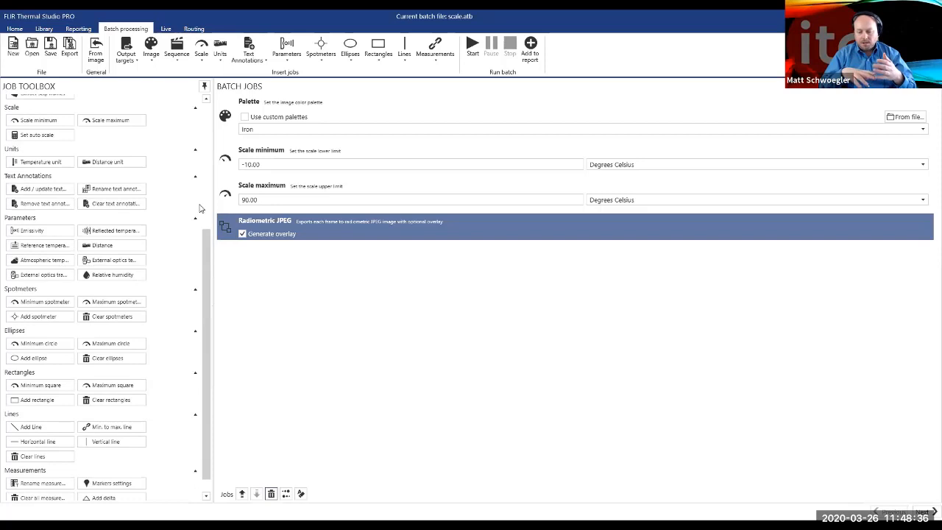
{"action": "scroll", "coordinate": [199, 171], "scroll_direction": "up", "scroll_amount": 3}
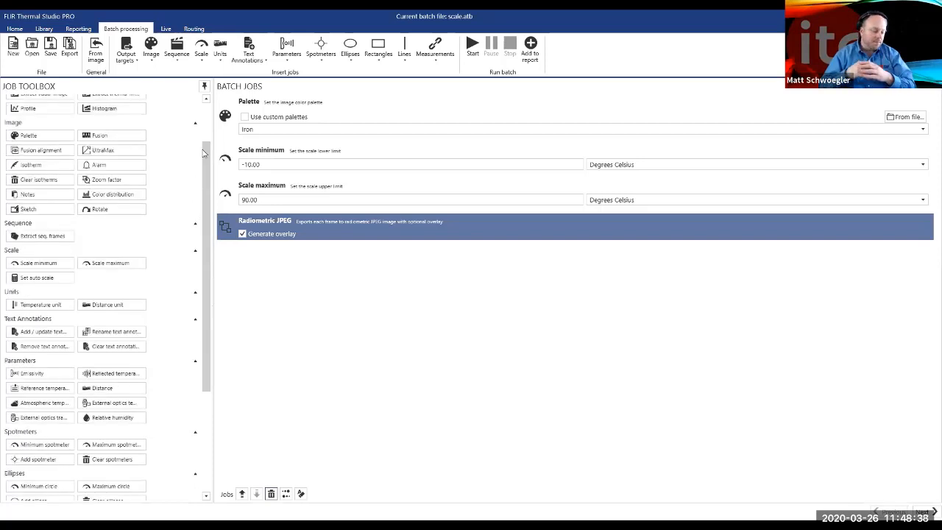
{"action": "scroll", "coordinate": [204, 151], "scroll_direction": "up", "scroll_amount": 2}
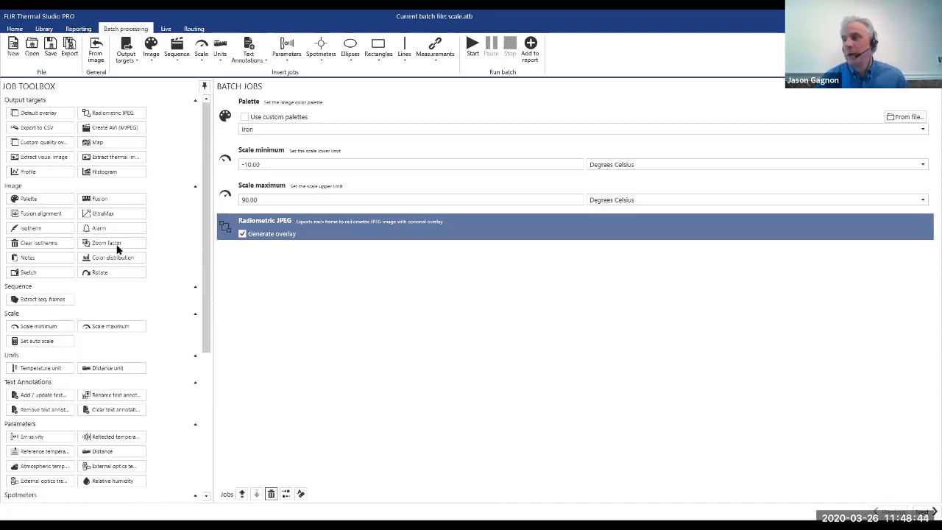
{"action": "scroll", "coordinate": [117, 247], "scroll_direction": "down", "scroll_amount": 1}
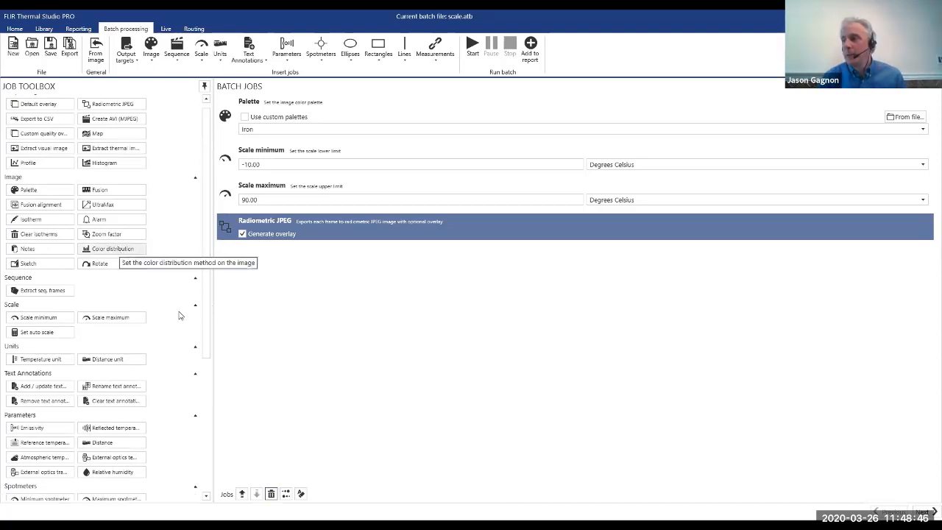
{"action": "left_click_drag", "start_coordinate": [110, 248], "coordinate": [421, 230]}
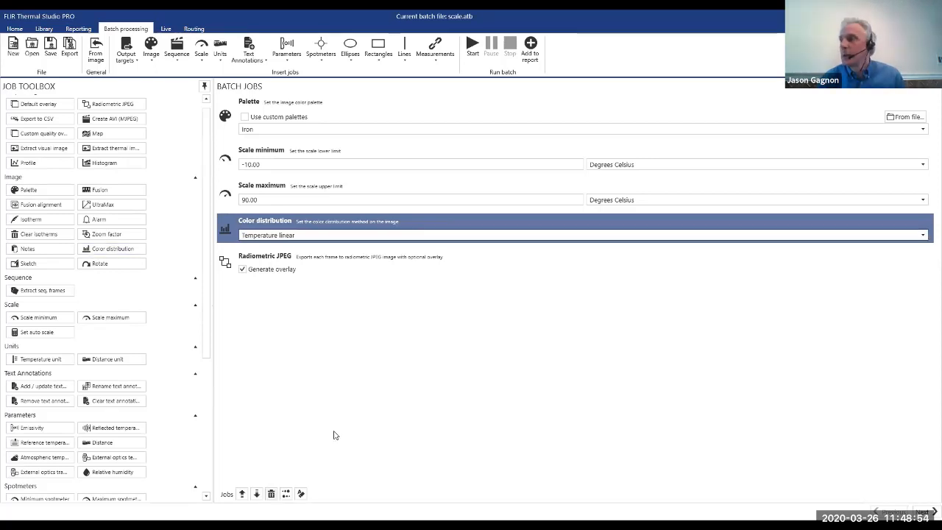
{"action": "key", "text": "Delete"}
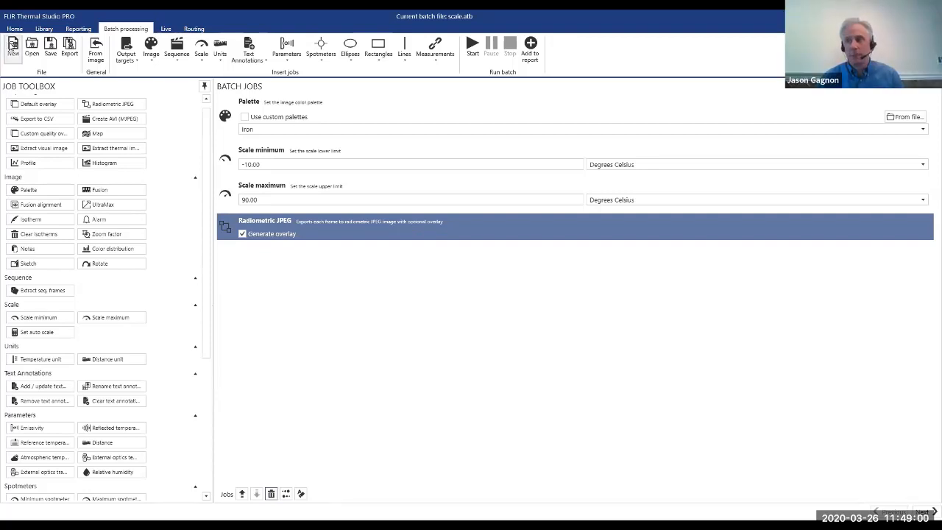
Start a new batch file and disable the overlay in the software's batch processing overlay settings.
{"action": "left_click", "coordinate": [11, 46]}
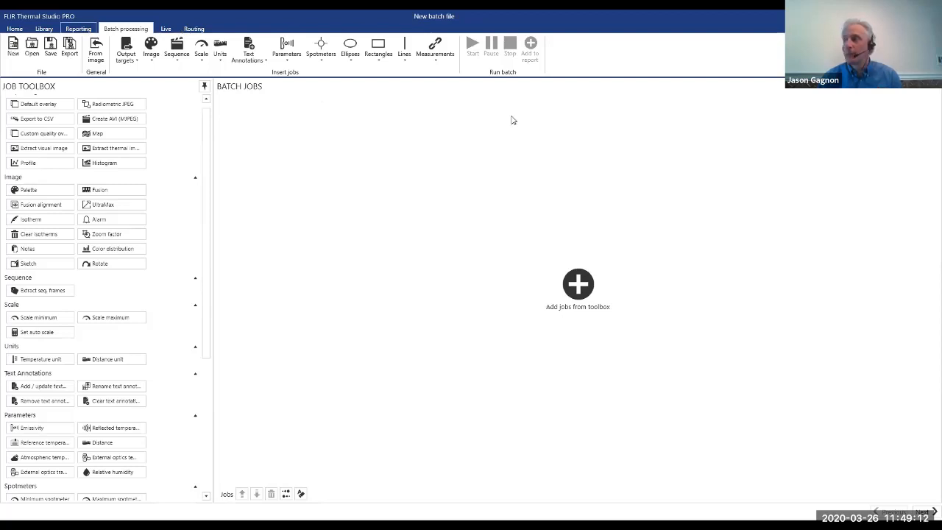
{"action": "scroll", "coordinate": [369, 74], "scroll_direction": "up", "scroll_amount": 3}
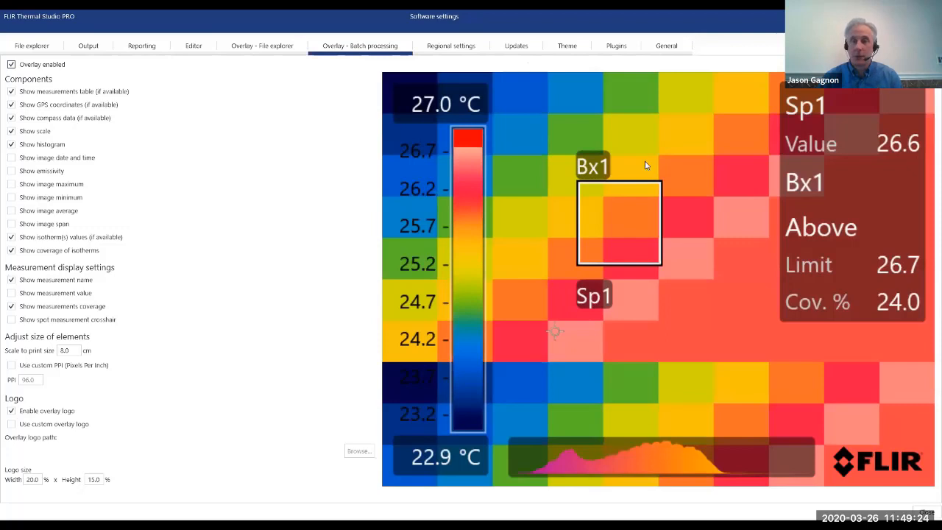
{"action": "left_click", "coordinate": [17, 67]}
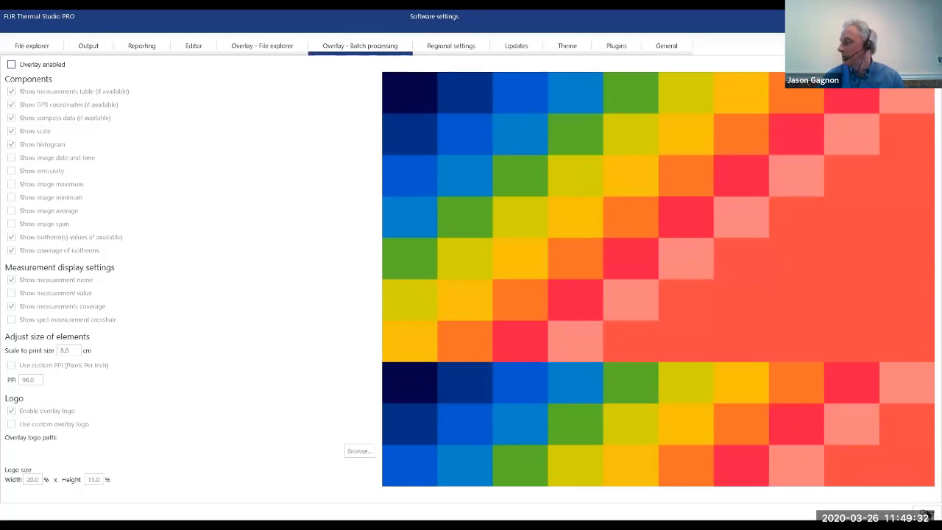
{"action": "key", "text": "Escape"}
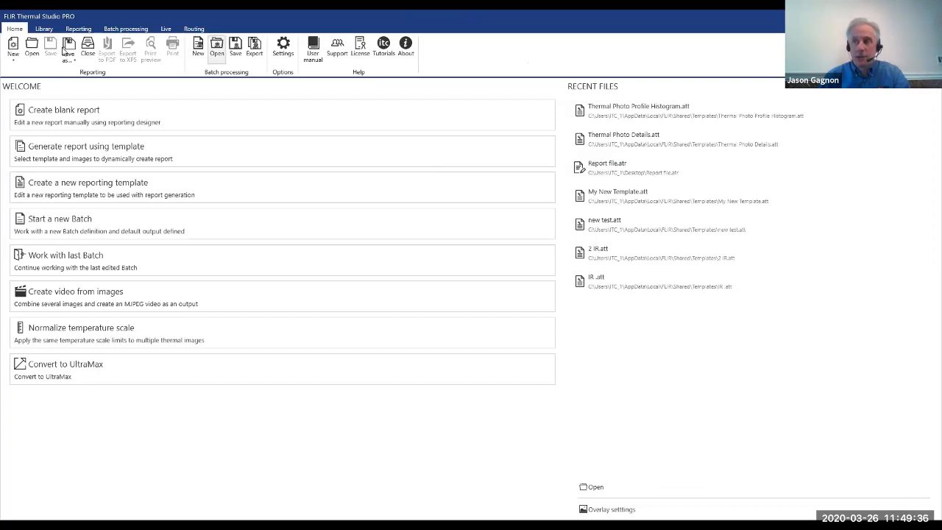
Open the batch file scale.atb from the Batch Files folder and run it on its images.
{"action": "left_click", "coordinate": [259, 209]}
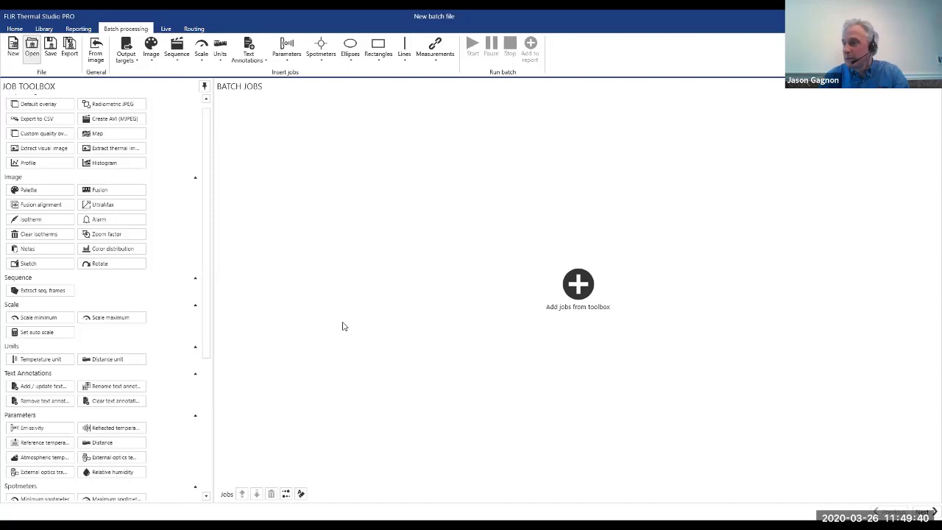
{"action": "key", "text": "ctrl+o"}
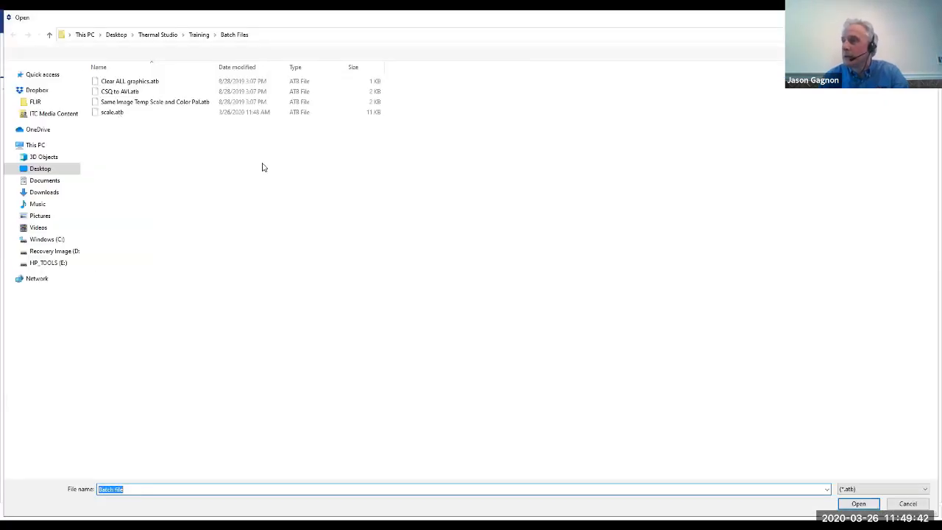
{"action": "left_click", "coordinate": [113, 113]}
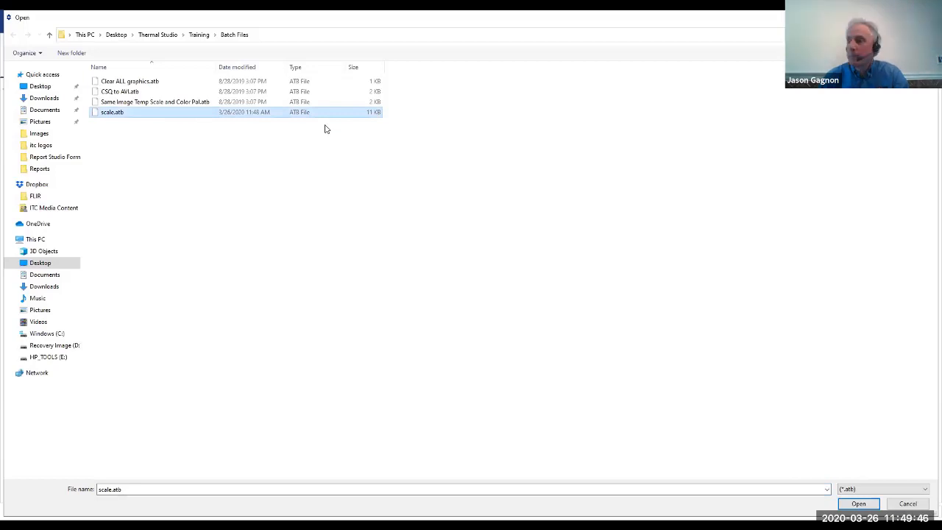
{"action": "key", "text": "Return"}
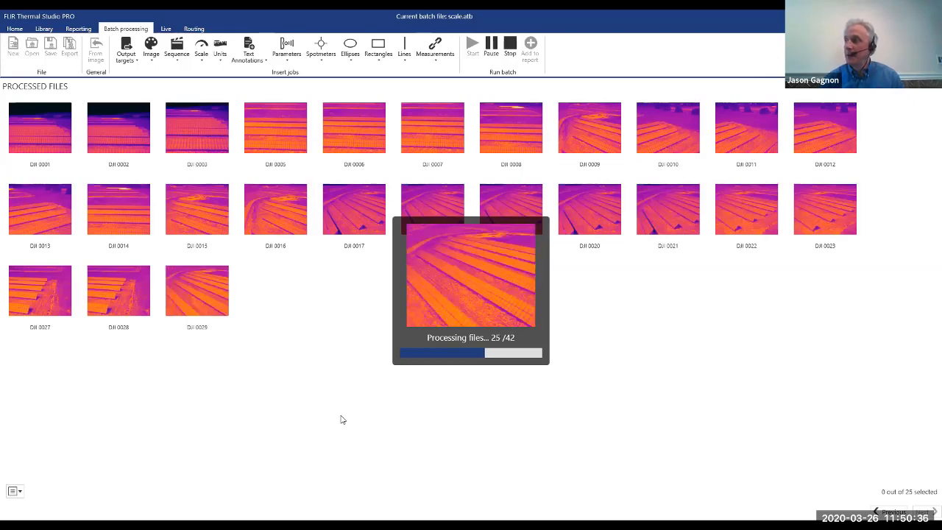
{"action": "mouse_move", "coordinate": [544, 147]}
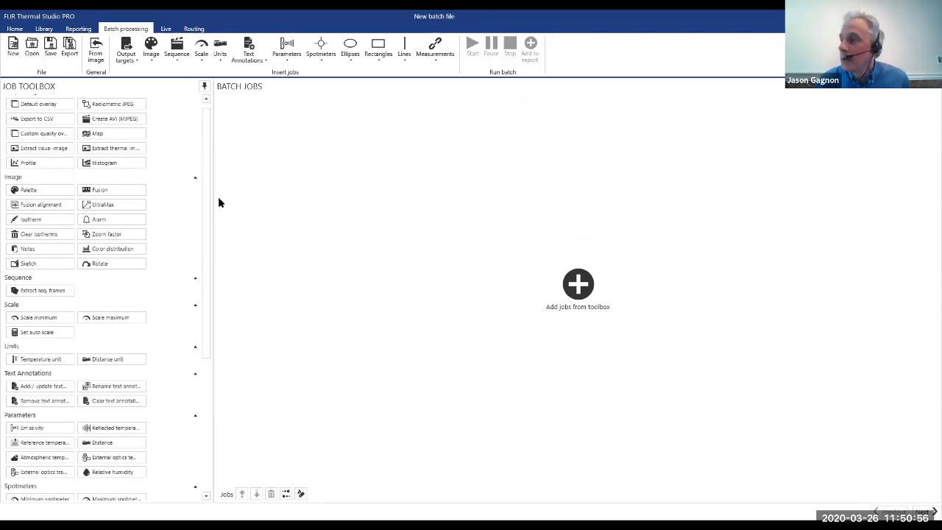
{"action": "scroll", "coordinate": [212, 196], "scroll_direction": "down", "scroll_amount": 1}
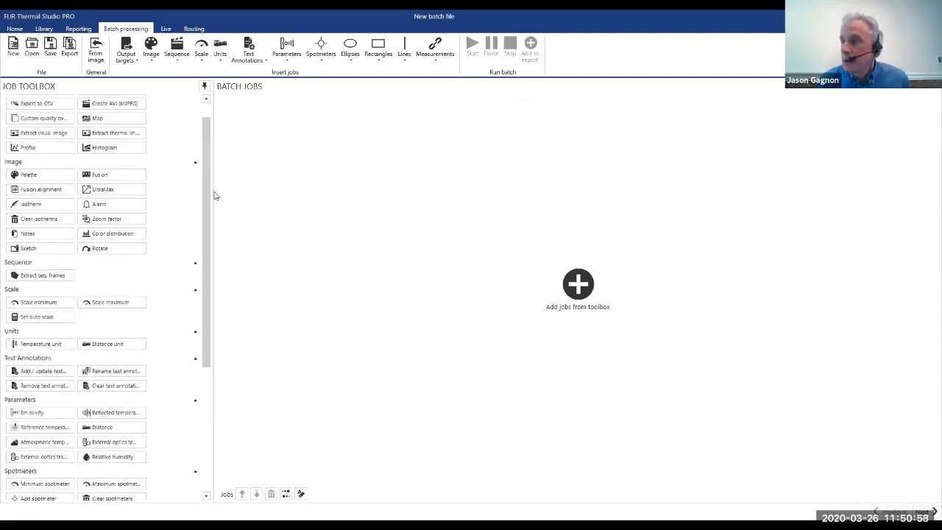
{"action": "scroll", "coordinate": [214, 196], "scroll_direction": "down", "scroll_amount": 2}
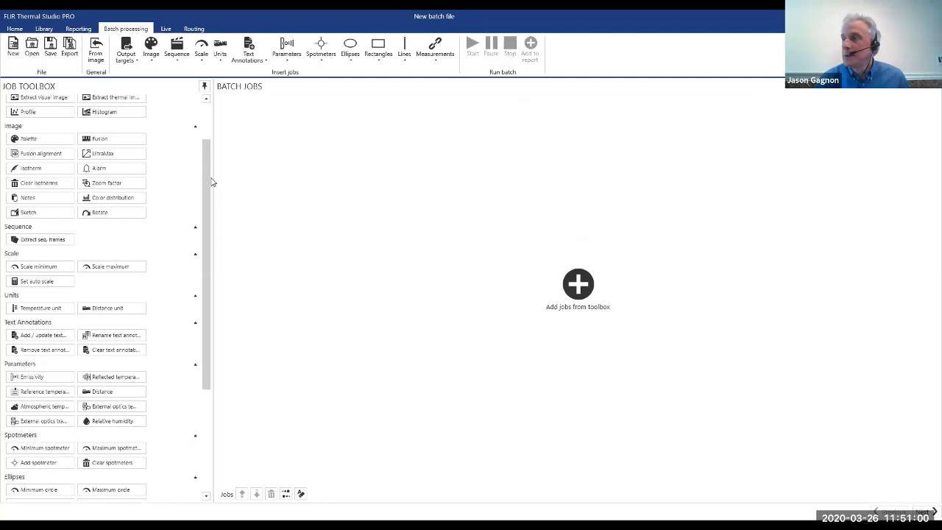
{"action": "left_click_drag", "start_coordinate": [212, 178], "coordinate": [410, 143]}
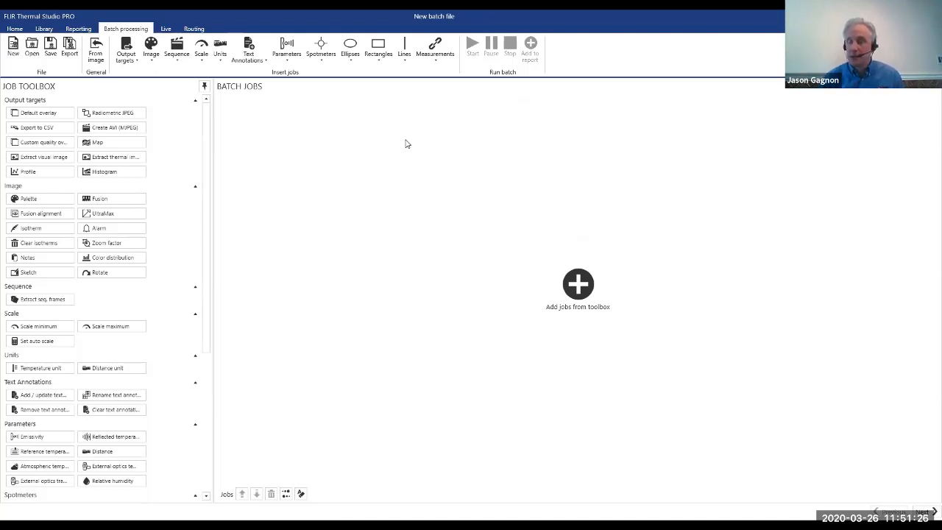
Open IR_3425.jpg from the library's Batch Test Images - Breaker Panel folder in the image editor.
{"action": "left_click", "coordinate": [44, 27]}
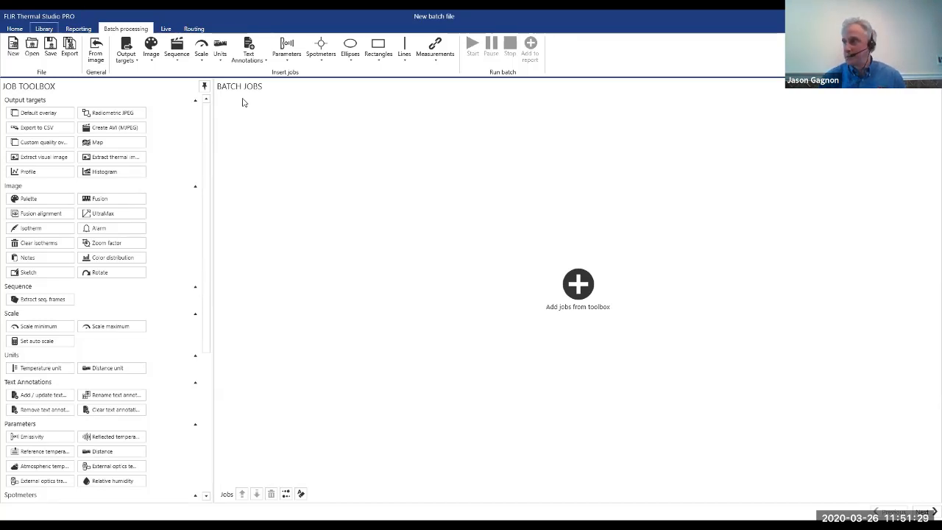
{"action": "left_click", "coordinate": [427, 140]}
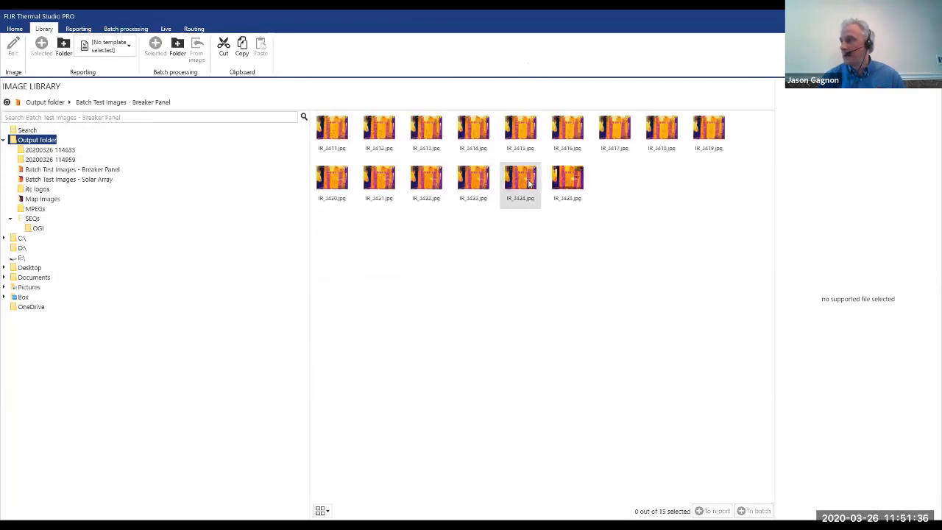
{"action": "double_click", "coordinate": [560, 197]}
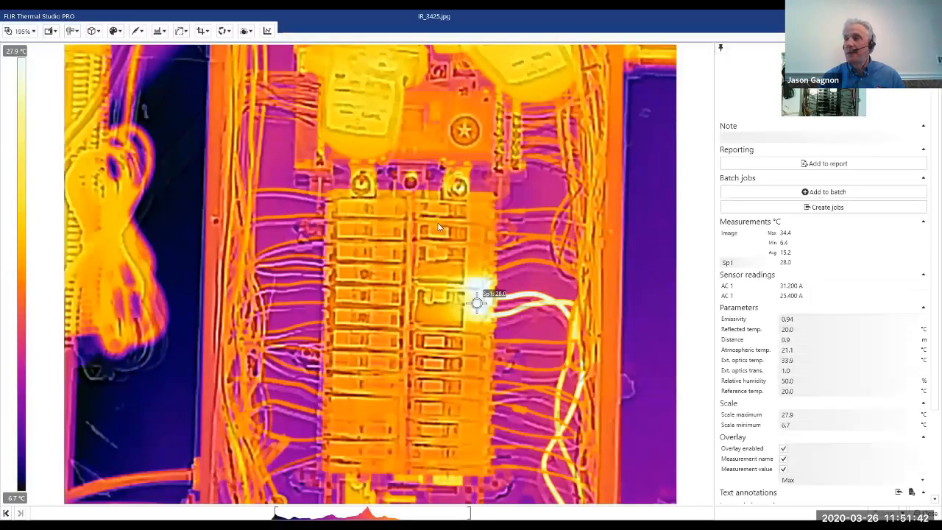
Place a second spotmeter on the upper breakers directly above Sp1, and create batch jobs from the edited image.
{"action": "left_click", "coordinate": [73, 32]}
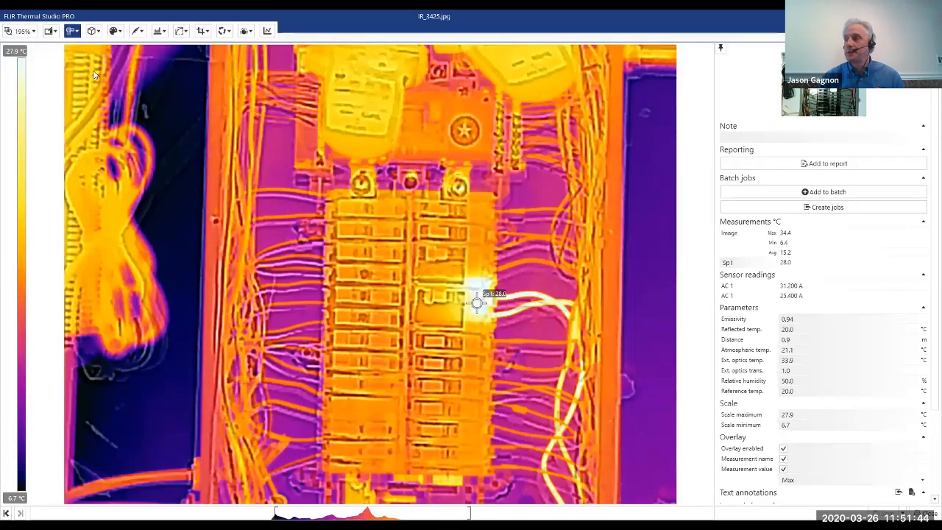
{"action": "left_click", "coordinate": [481, 214]}
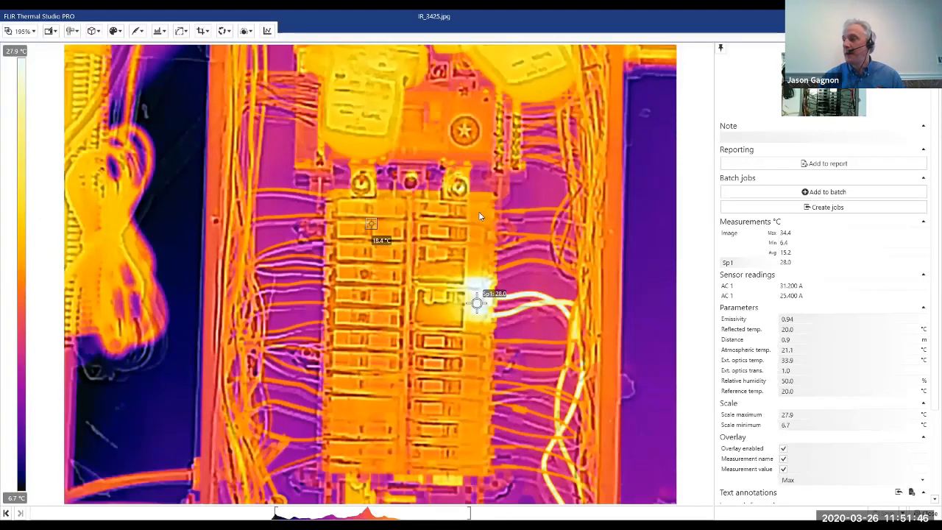
{"action": "left_click", "coordinate": [478, 214]}
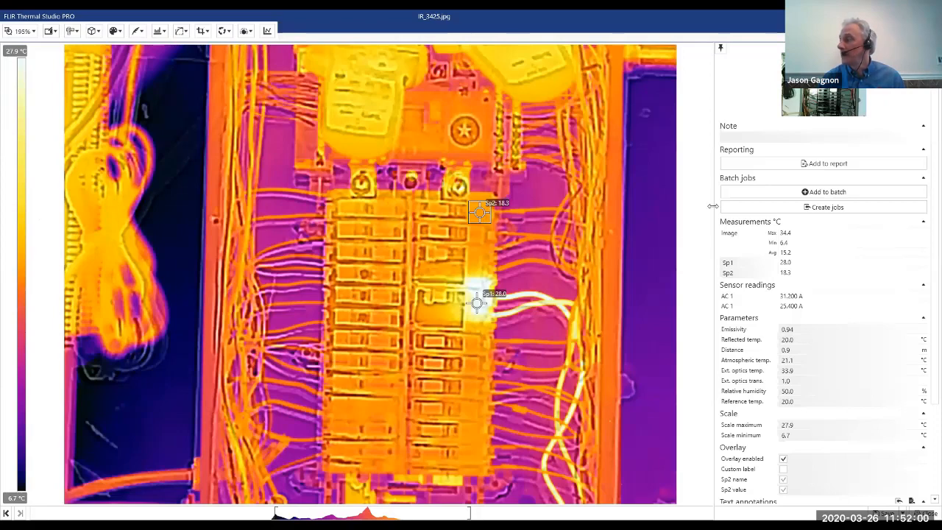
{"action": "left_click", "coordinate": [821, 209]}
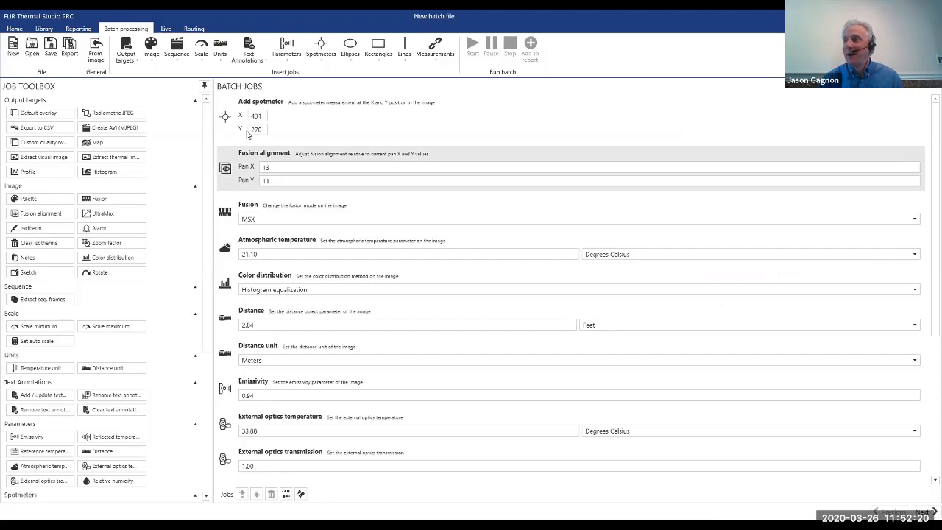
Remove the Fusion alignment, Fusion and Atmospheric temperature jobs from the batch.
{"action": "left_click", "coordinate": [252, 149]}
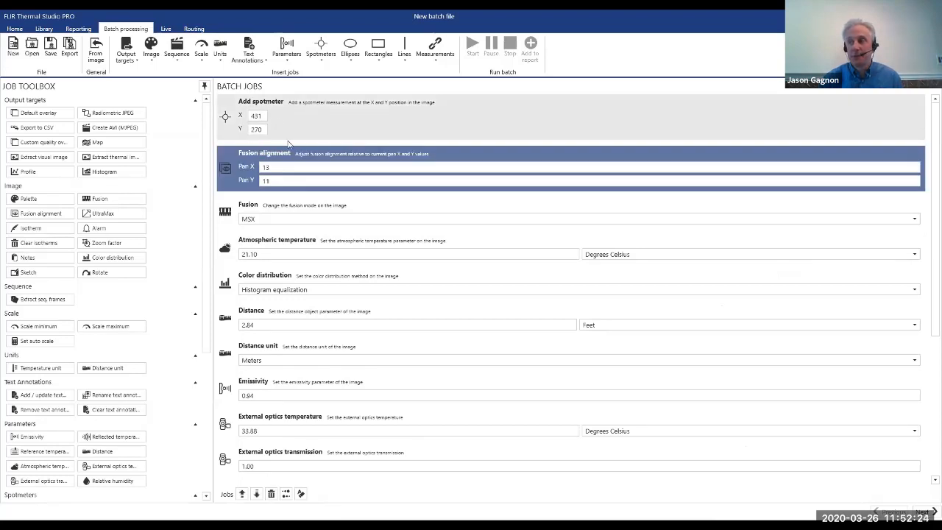
{"action": "left_click", "coordinate": [271, 493]}
{"action": "left_click", "coordinate": [272, 494]}
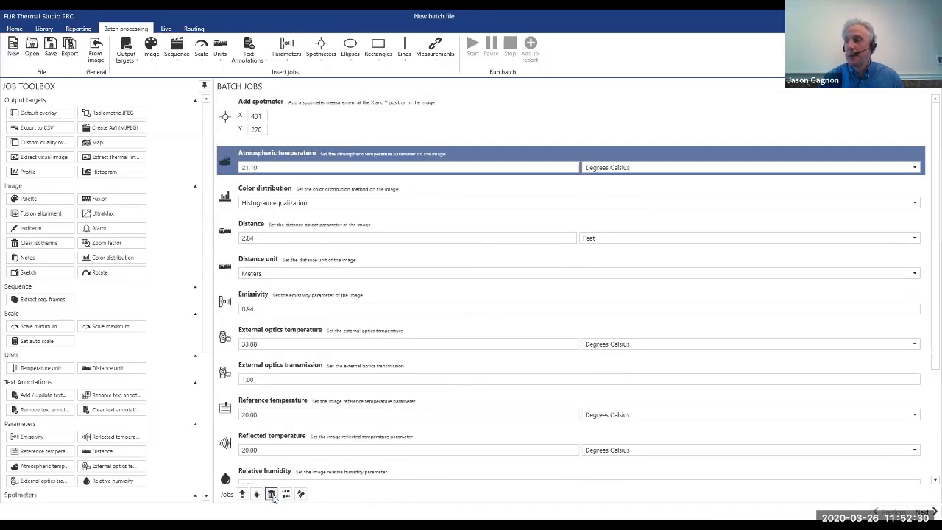
{"action": "left_click", "coordinate": [272, 494]}
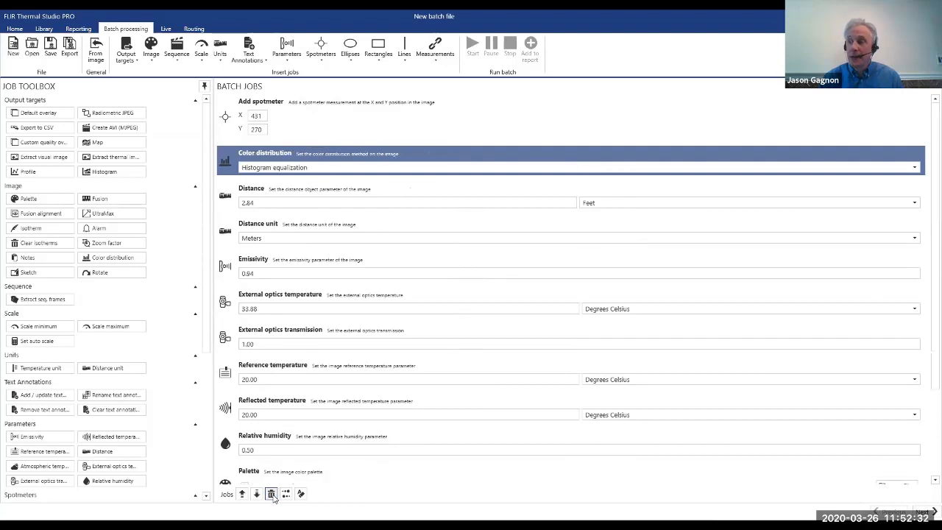
Try Signal linear as the Color distribution method, and switch it back to Histogram equalization.
{"action": "left_click", "coordinate": [288, 171]}
{"action": "left_click", "coordinate": [289, 199]}
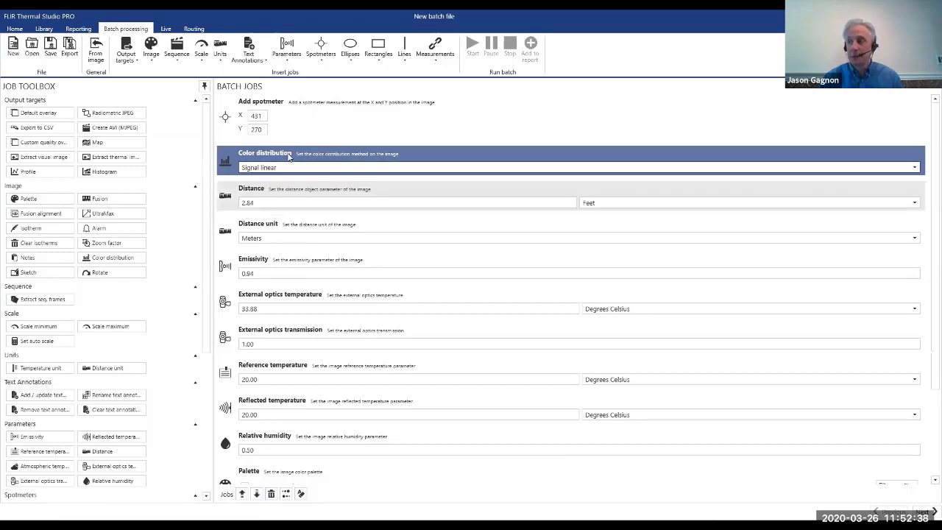
{"action": "left_click", "coordinate": [286, 168]}
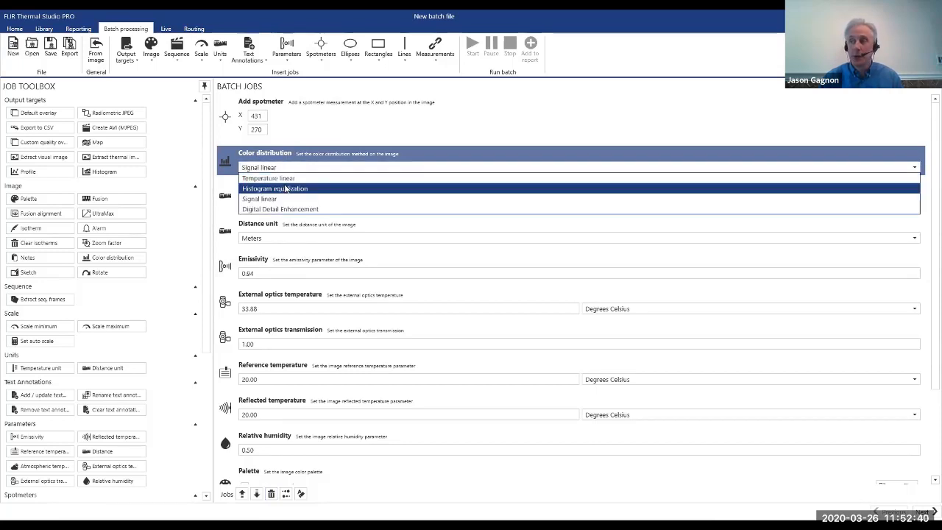
{"action": "left_click", "coordinate": [246, 186]}
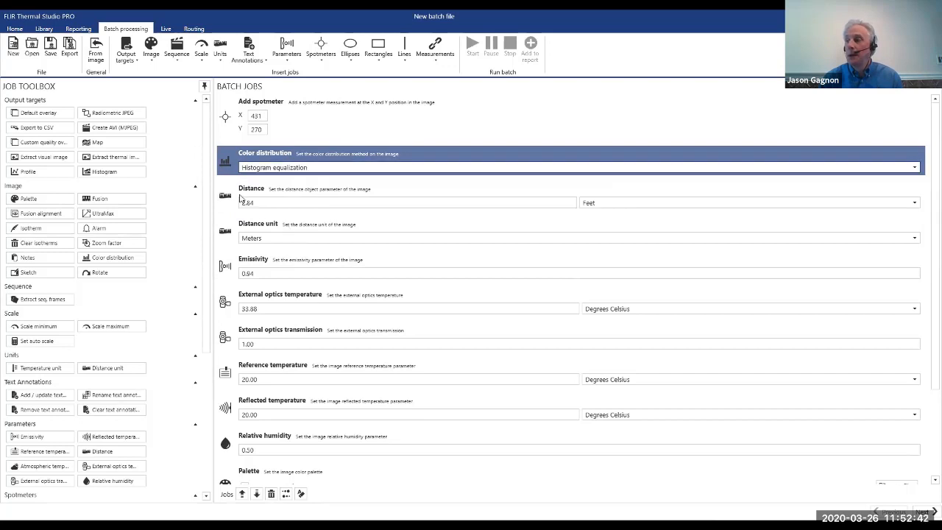
Remove the Color distribution, Distance, Distance unit, Emissivity, External optics temperature, External optics transmission and Reference temperature jobs.
{"action": "left_click", "coordinate": [272, 494]}
{"action": "left_click", "coordinate": [272, 494]}
{"action": "left_click", "coordinate": [271, 493]}
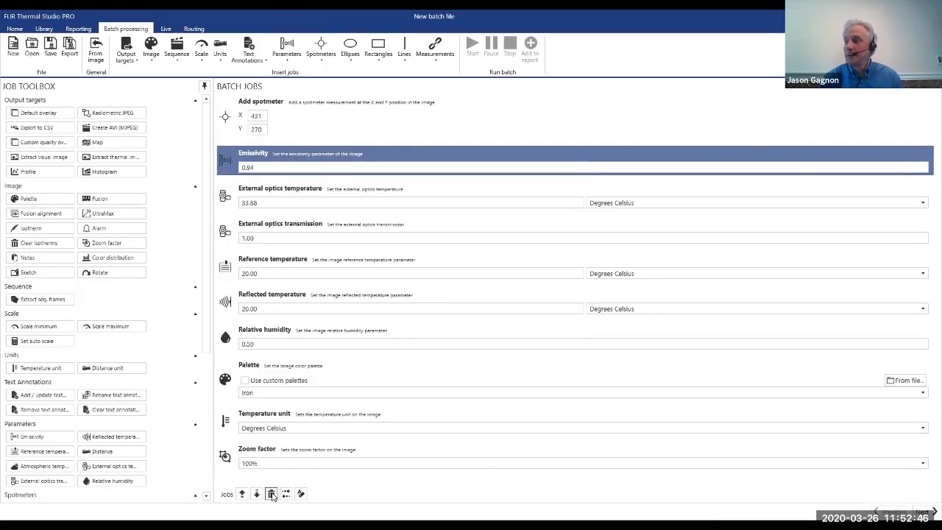
{"action": "left_click", "coordinate": [271, 494]}
{"action": "left_click", "coordinate": [271, 494]}
{"action": "left_click", "coordinate": [271, 493]}
{"action": "left_click", "coordinate": [272, 494]}
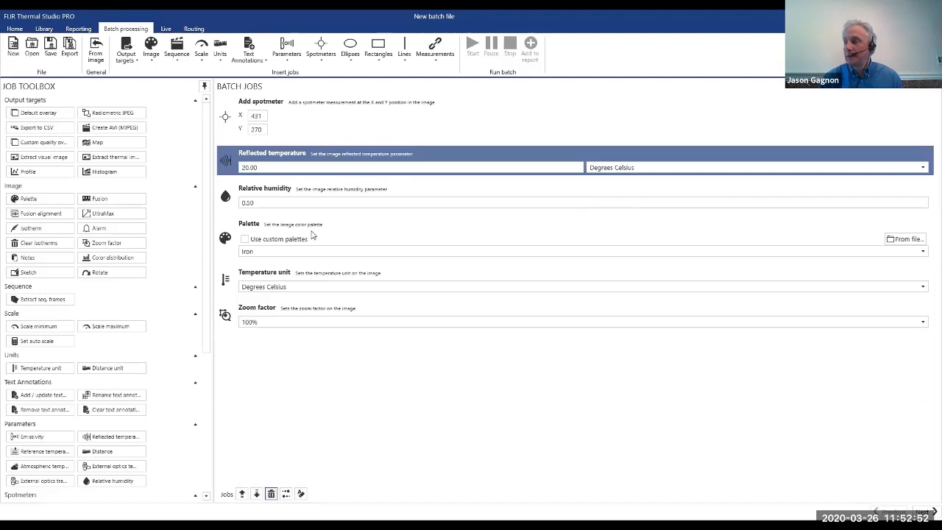
Set the Palette job to Rainbow and strip the batch down to only the spotmeter and palette jobs.
{"action": "left_click", "coordinate": [312, 251]}
{"action": "left_click", "coordinate": [304, 243]}
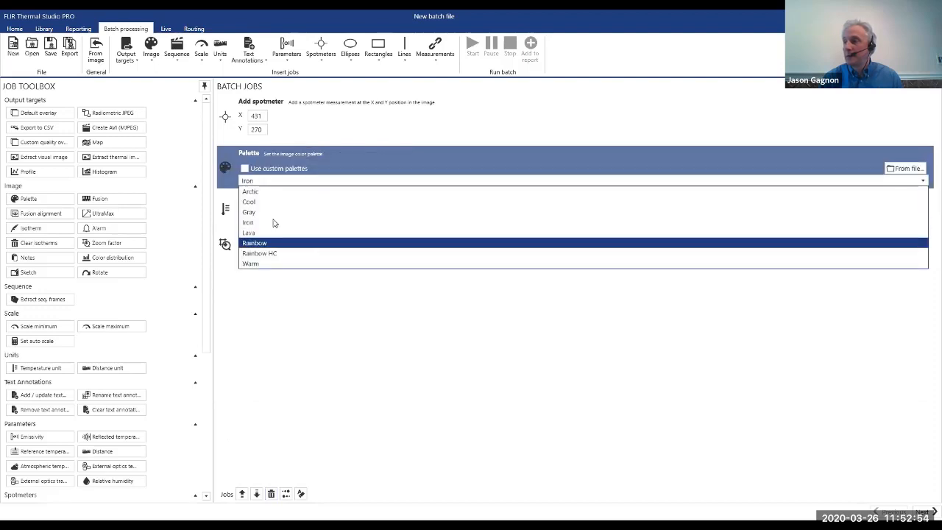
{"action": "left_click", "coordinate": [227, 211]}
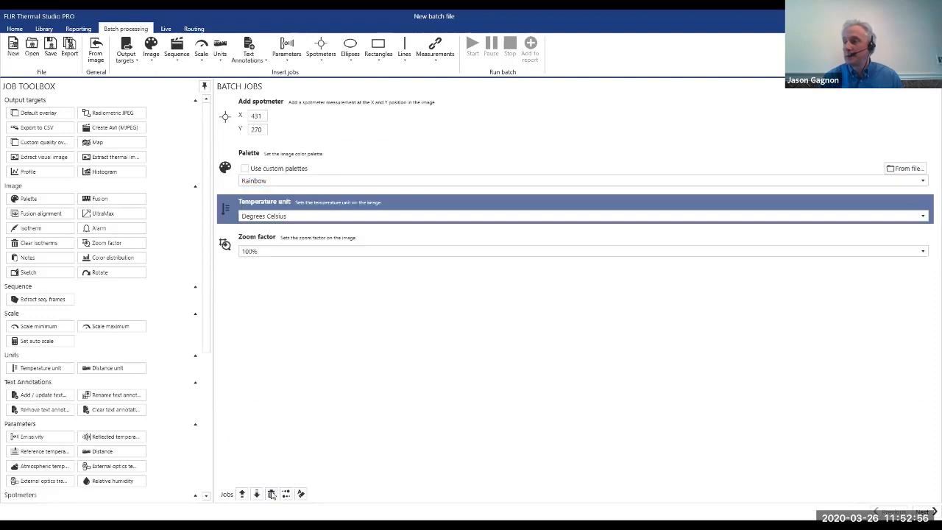
{"action": "left_click", "coordinate": [272, 494]}
{"action": "left_click", "coordinate": [271, 494]}
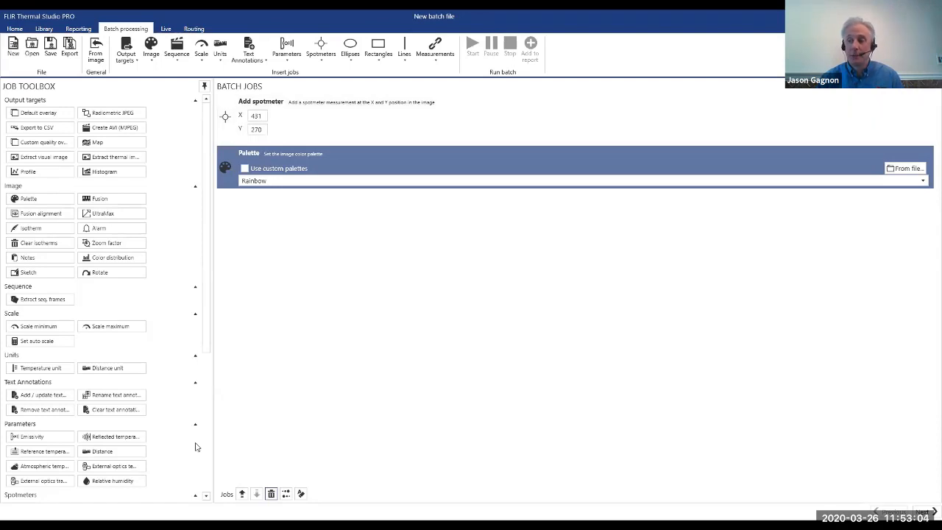
Reopen IR_3425.jpg, add a second spotmeter on the breaker above Sp1, and create batch jobs from the image again.
{"action": "scroll", "coordinate": [195, 447], "scroll_direction": "down", "scroll_amount": 4}
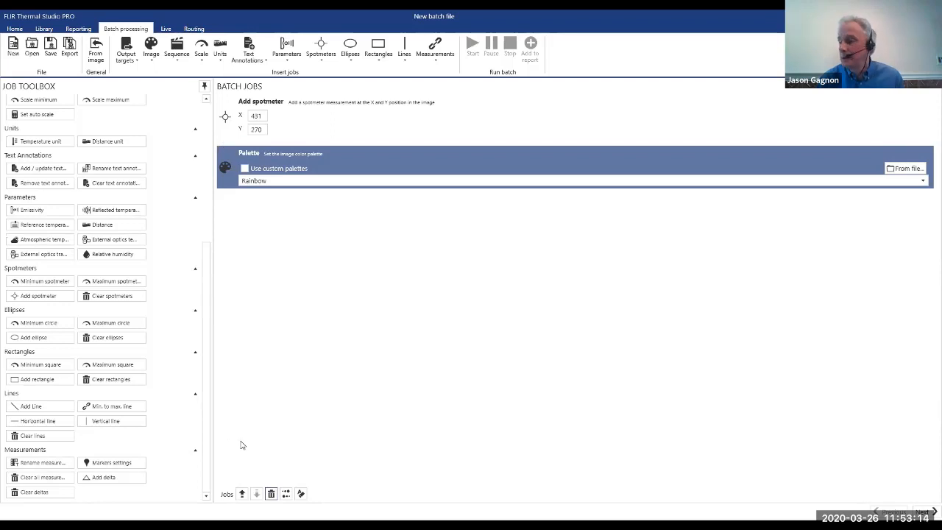
{"action": "key", "text": "Up"}
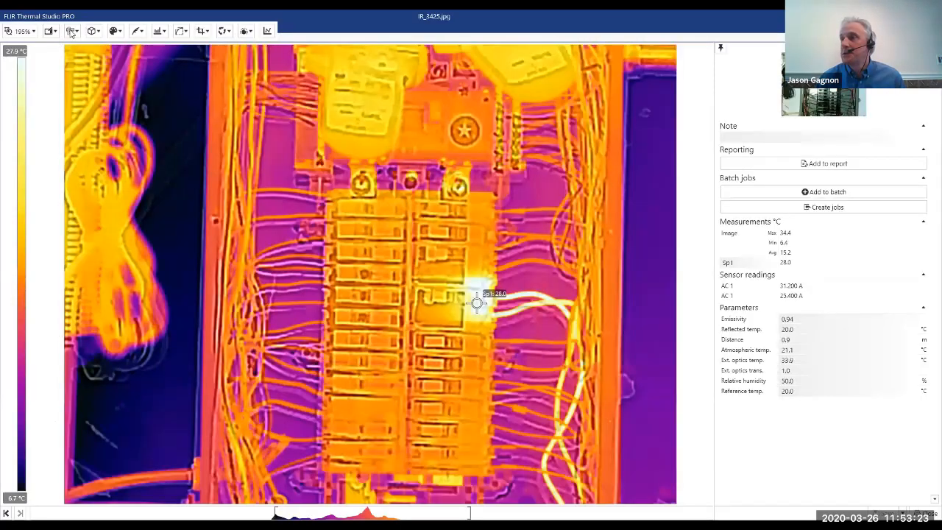
{"action": "left_click", "coordinate": [71, 31]}
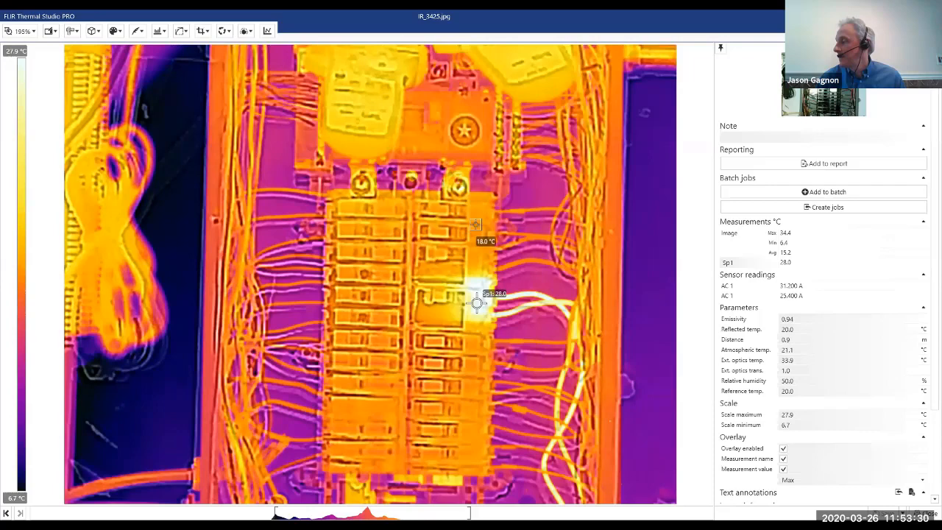
{"action": "left_click", "coordinate": [475, 224]}
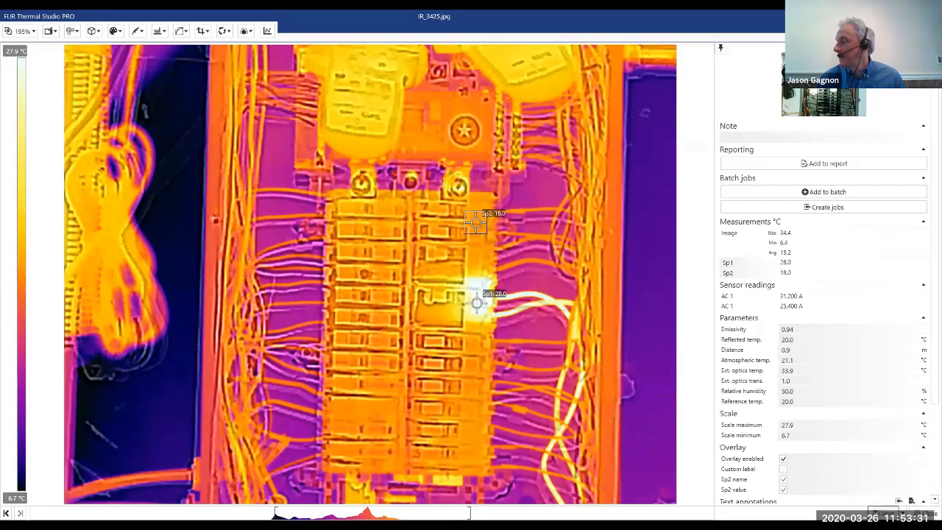
{"action": "left_click", "coordinate": [816, 211]}
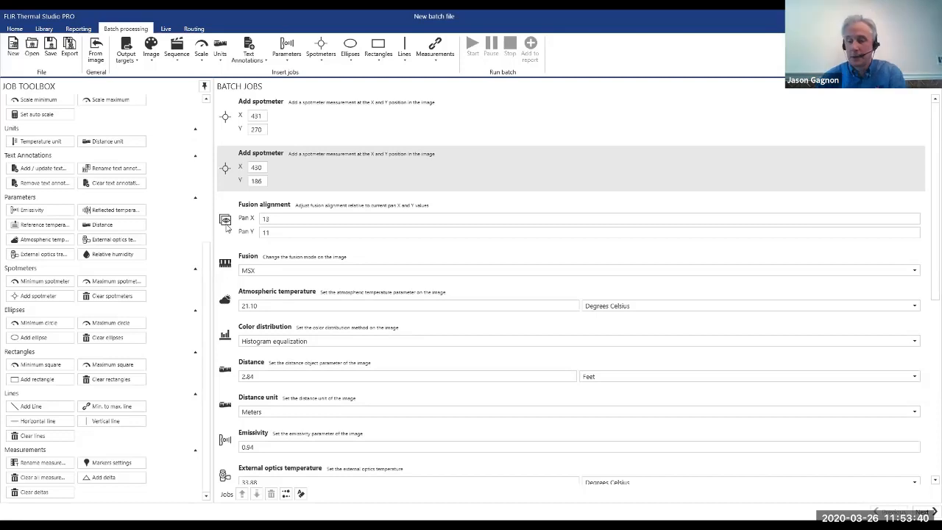
Remove all batch jobs from Fusion alignment through Relative humidity, keeping both Add spotmeter jobs.
{"action": "left_click", "coordinate": [226, 228]}
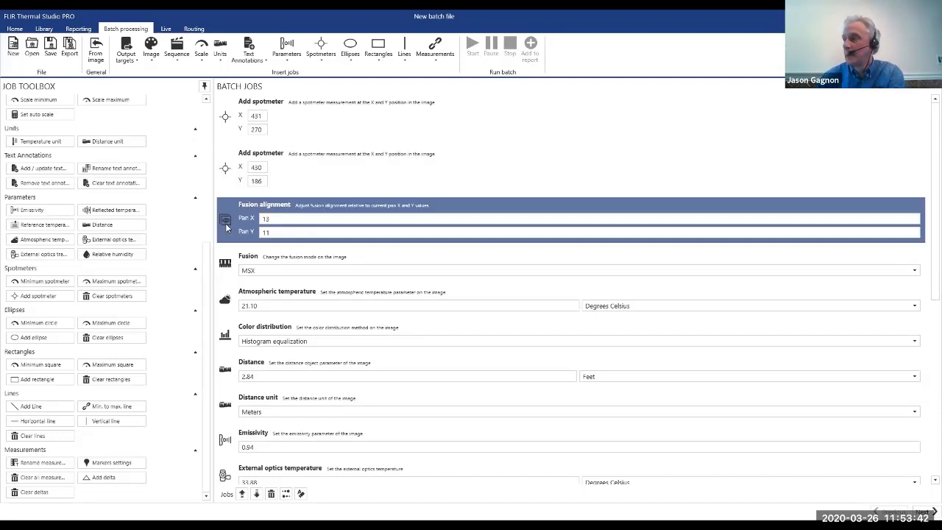
{"action": "key", "text": "Delete"}
{"action": "key", "text": "Delete"}
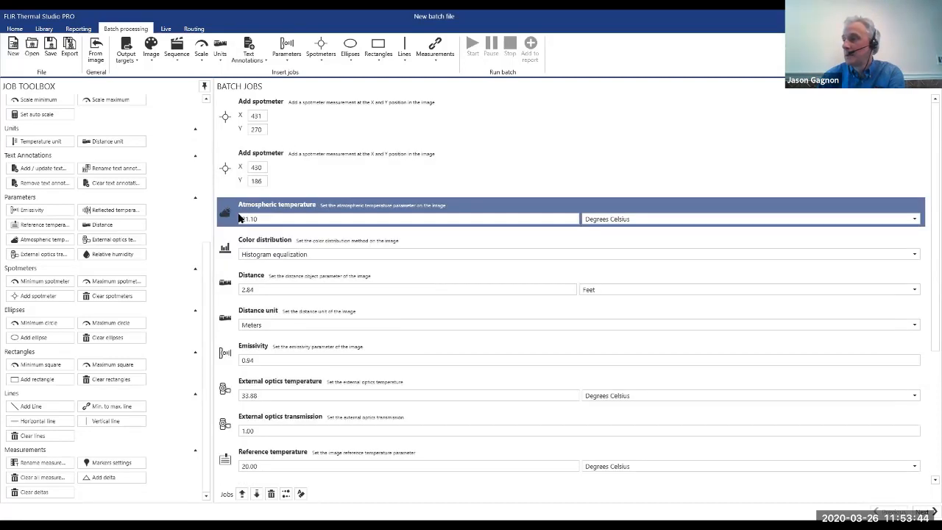
{"action": "key", "text": "Delete"}
{"action": "key", "text": "Delete"}
{"action": "key", "text": "Delete"}
{"action": "key", "text": "Delete"}
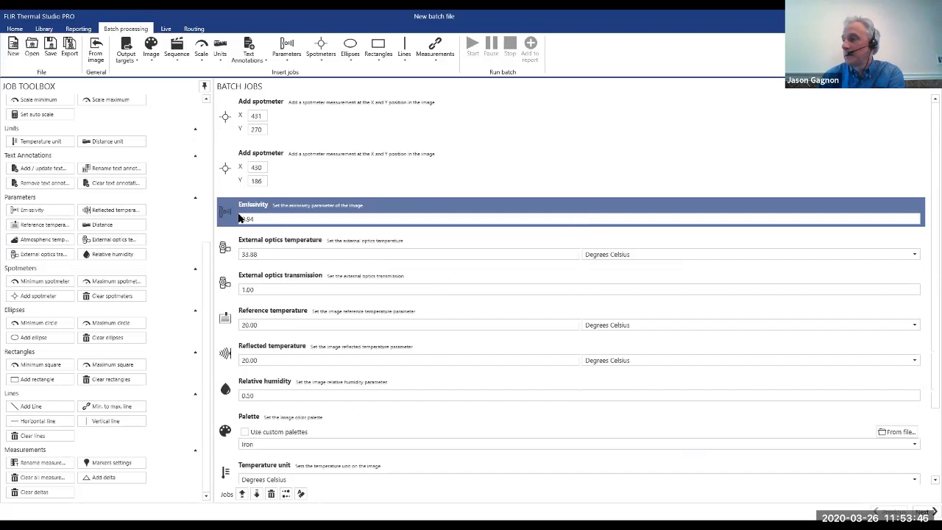
{"action": "key", "text": "Delete"}
{"action": "key", "text": "Delete"}
{"action": "key", "text": "Delete"}
{"action": "key", "text": "Delete"}
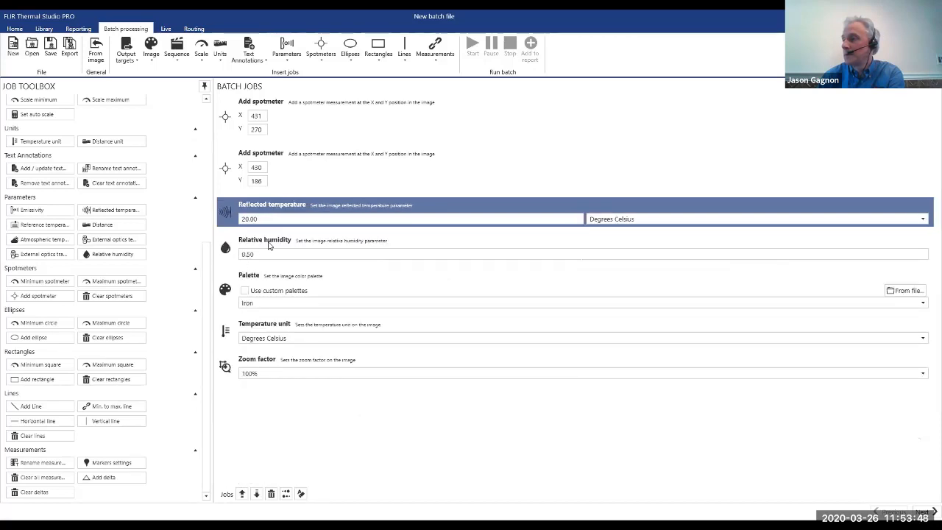
{"action": "key", "text": "Delete"}
{"action": "key", "text": "Delete"}
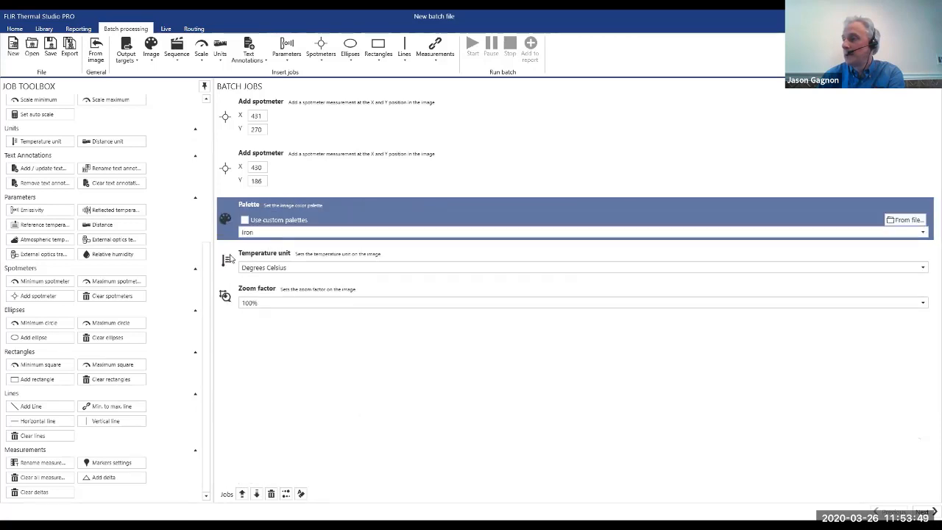
Set the palette to Arctic, remove the Temperature unit and Zoom factor jobs, and continue to the file selection.
{"action": "left_click", "coordinate": [270, 234]}
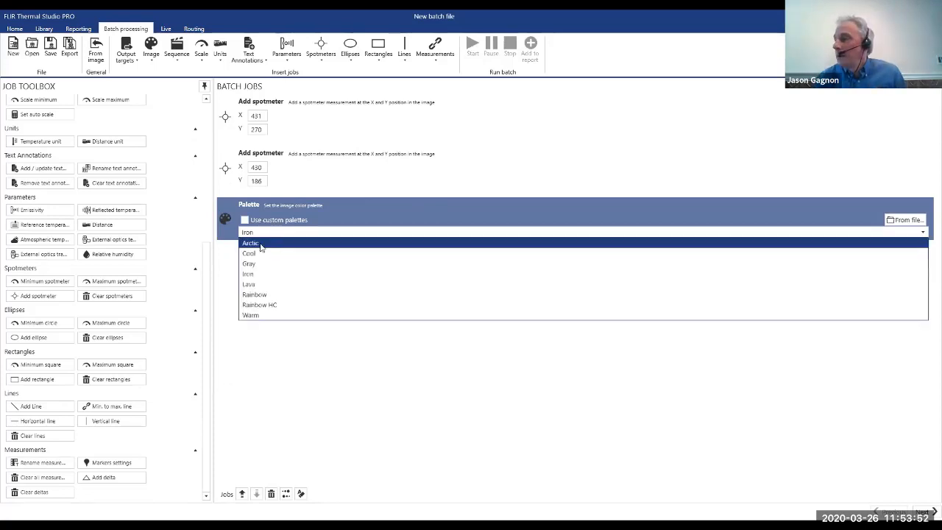
{"action": "key", "text": "Return"}
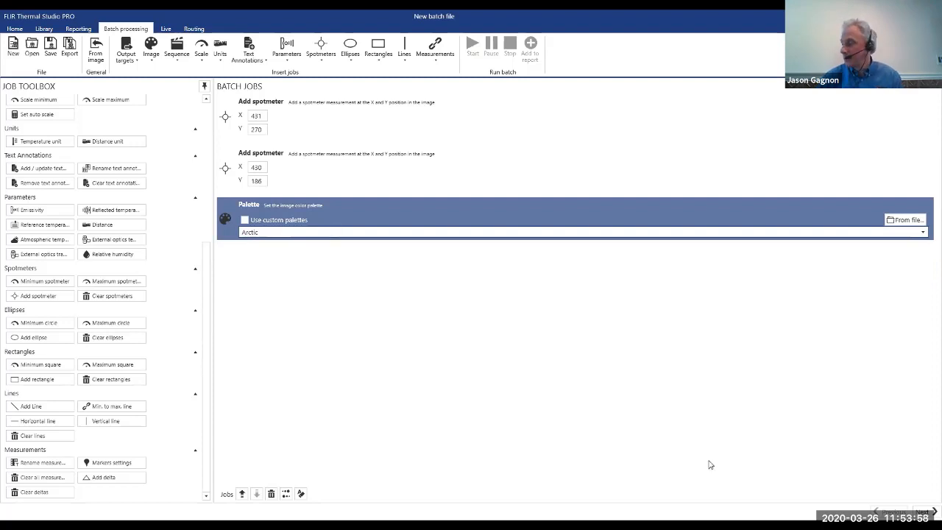
{"action": "left_click", "coordinate": [921, 511]}
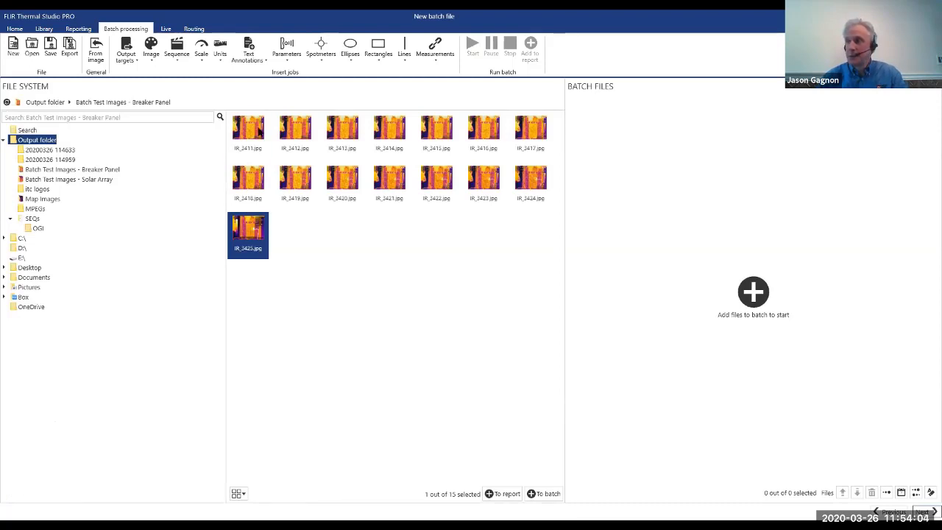
Open the source image IR_3411.jpg to check its measurements and palette before processing, and close it.
{"action": "left_click", "coordinate": [261, 132]}
{"action": "left_click", "coordinate": [49, 31]}
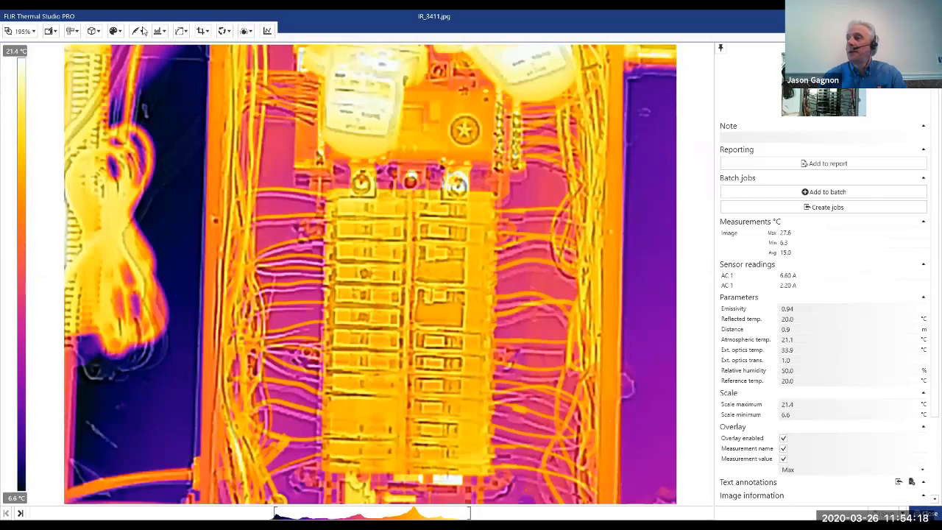
{"action": "left_click", "coordinate": [925, 513]}
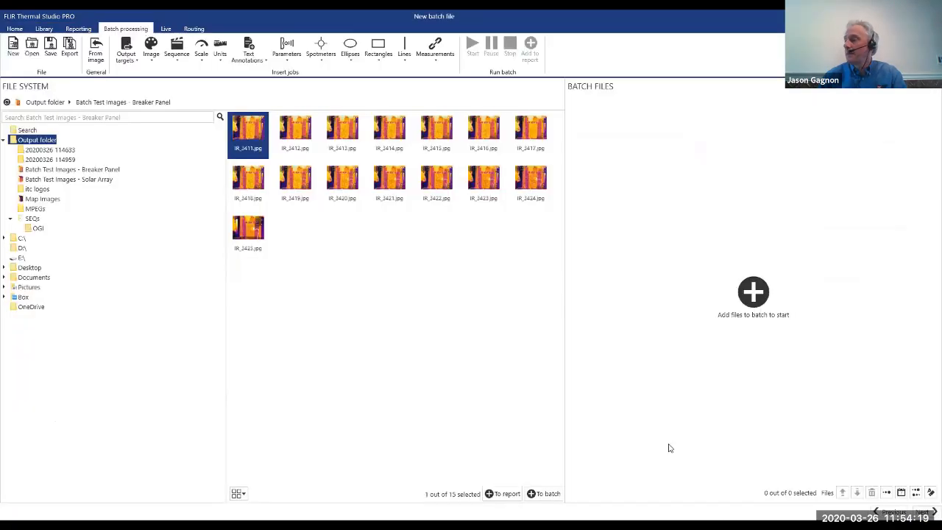
Add breaker panel images IR_3411 to IR_3424 to the batch and start processing.
{"action": "left_click", "coordinate": [529, 185], "text": "shift"}
{"action": "left_click_drag", "start_coordinate": [529, 185], "coordinate": [737, 302]}
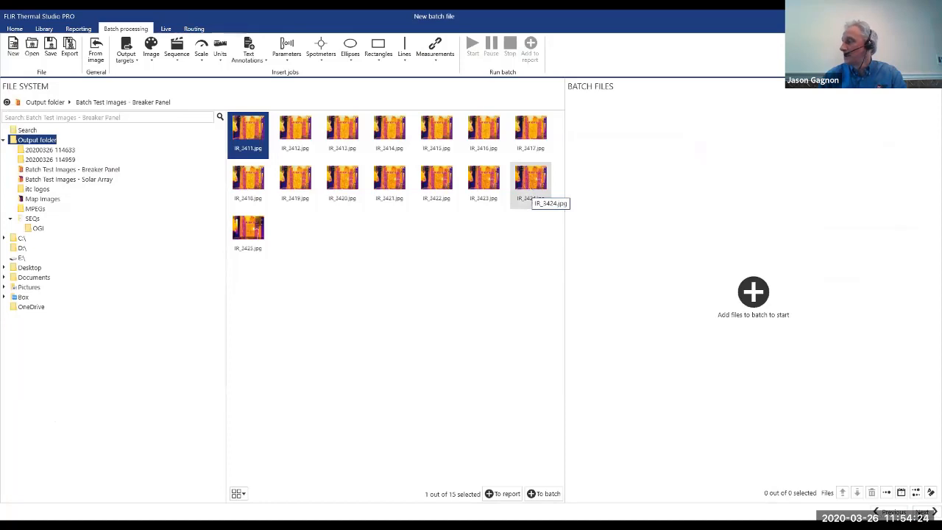
{"action": "left_click", "coordinate": [920, 513]}
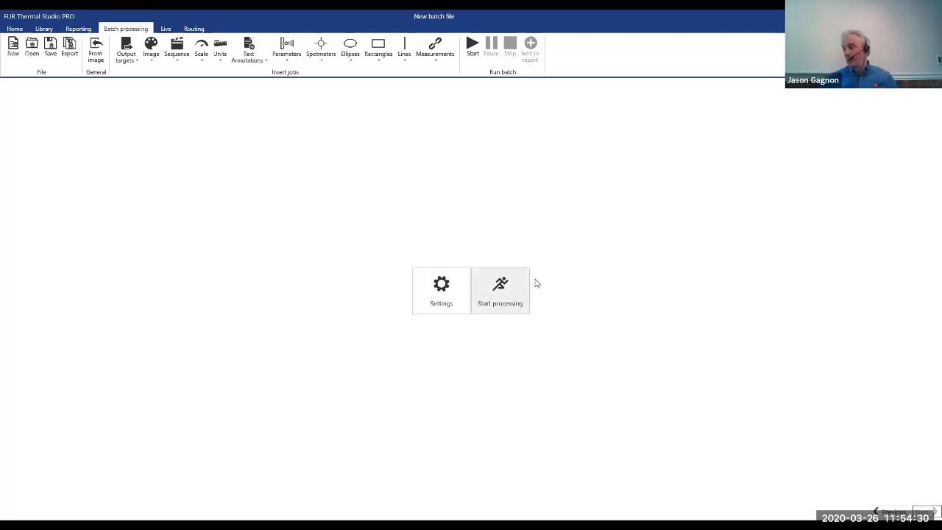
{"action": "left_click", "coordinate": [535, 279]}
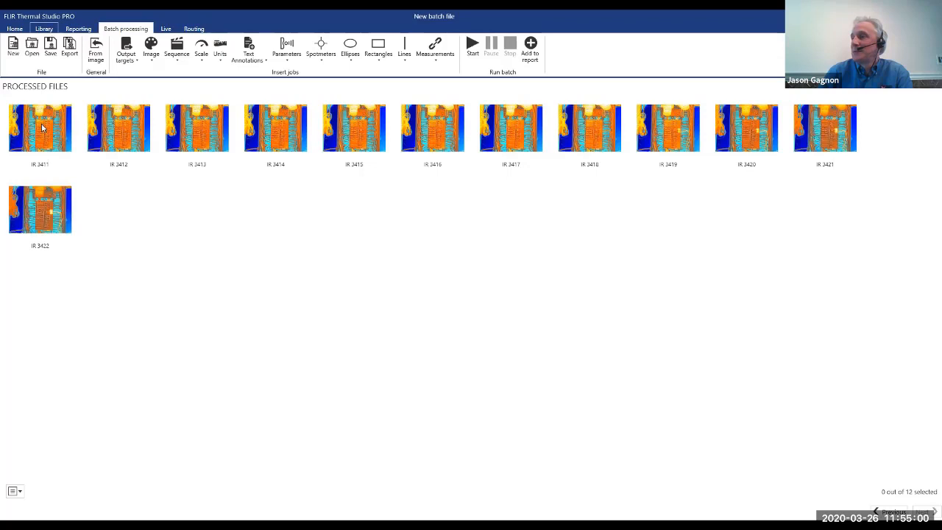
{"action": "left_click", "coordinate": [47, 29]}
{"action": "left_click", "coordinate": [56, 172]}
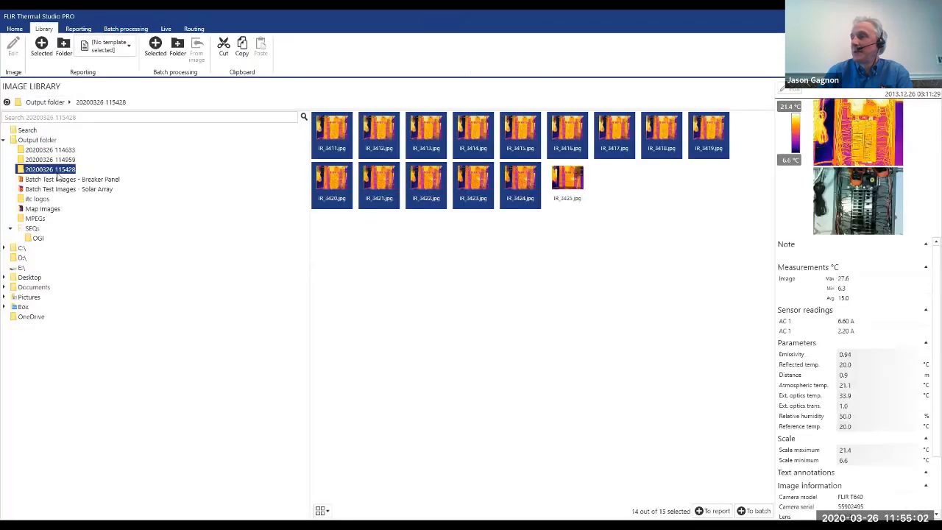
{"action": "double_click", "coordinate": [327, 131]}
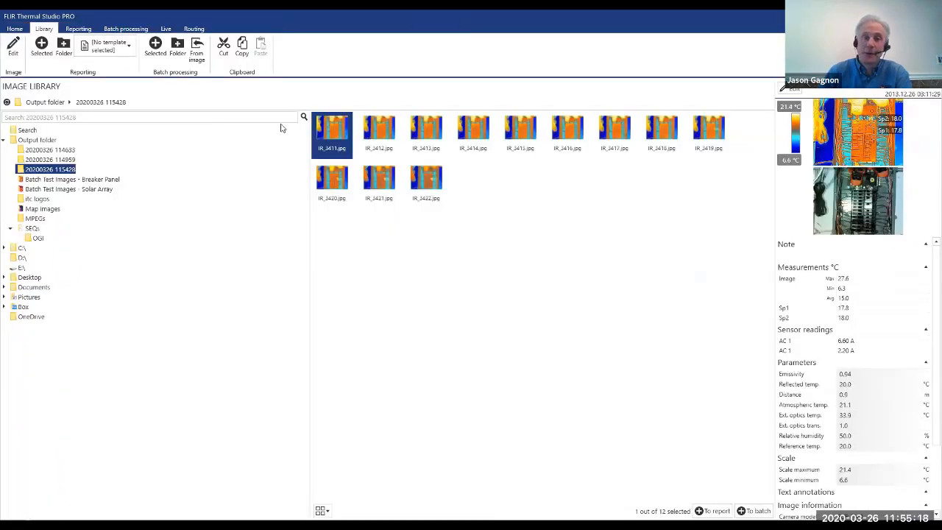
{"action": "double_click", "coordinate": [335, 126]}
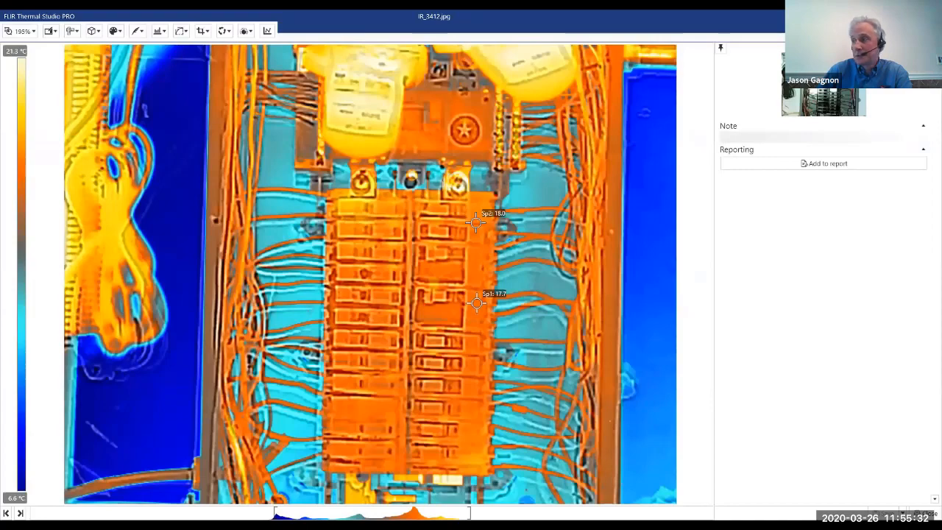
{"action": "left_click", "coordinate": [21, 512]}
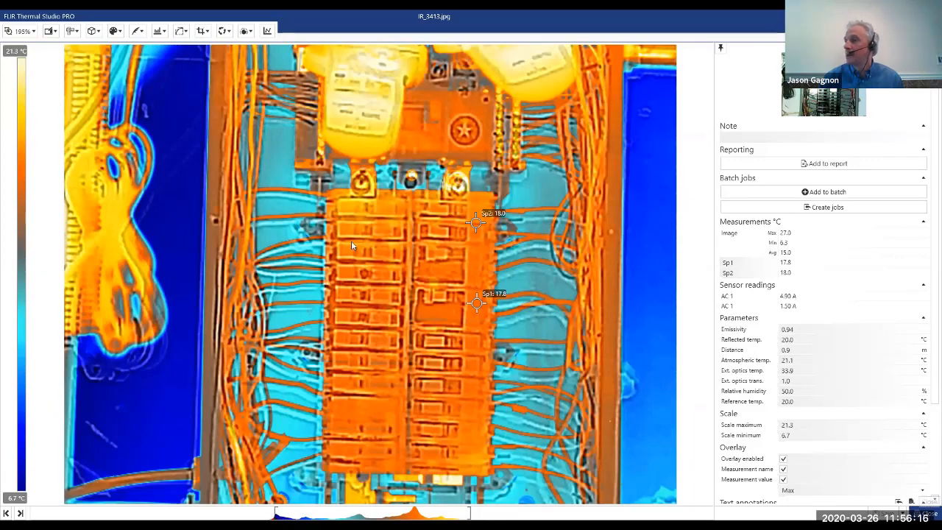
{"action": "left_click", "coordinate": [924, 514]}
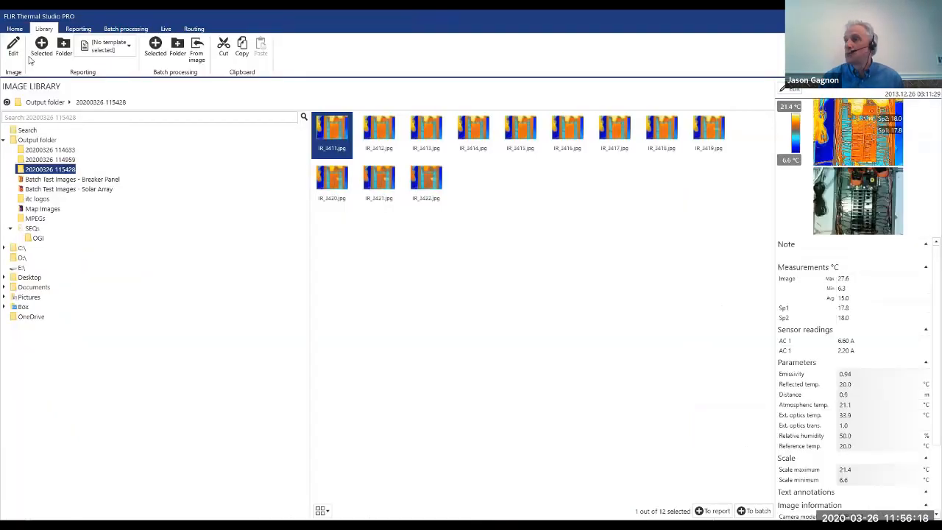
Start a new batch without saving the current one, and add the Map output target to it.
{"action": "left_click", "coordinate": [111, 29]}
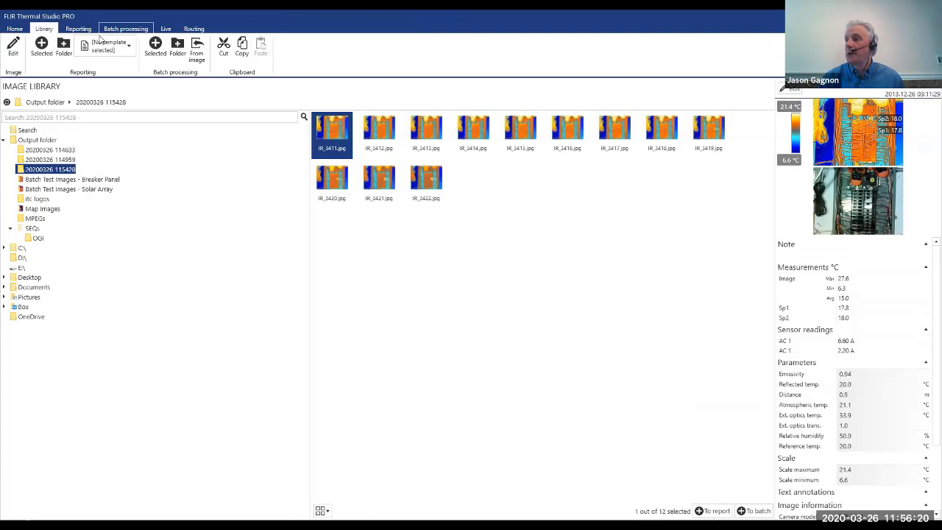
{"action": "left_click", "coordinate": [14, 58]}
{"action": "left_click", "coordinate": [12, 57]}
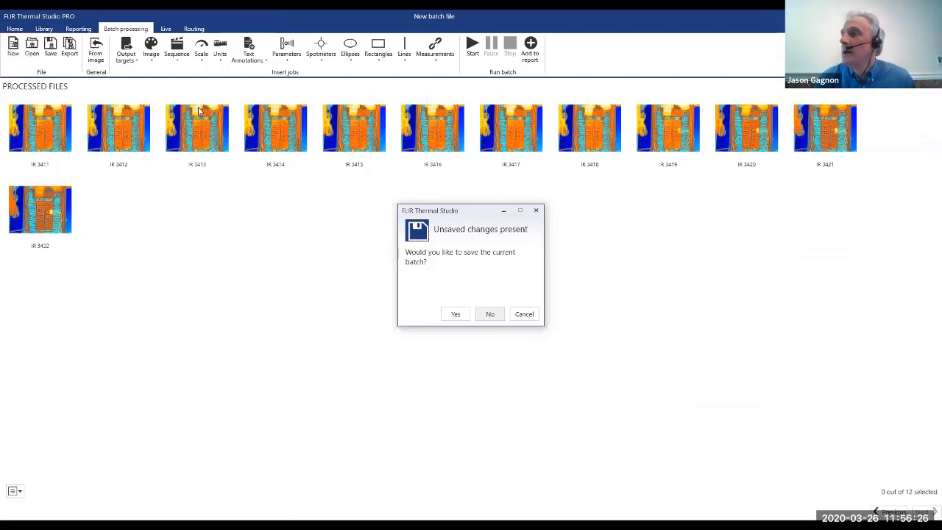
{"action": "key", "text": "Return"}
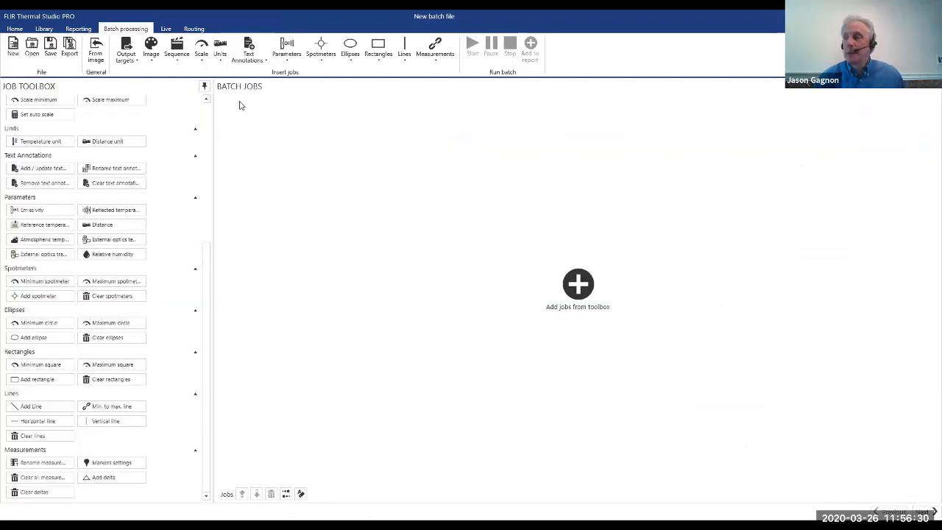
{"action": "scroll", "coordinate": [112, 142], "scroll_direction": "up", "scroll_amount": 5}
{"action": "left_click_drag", "start_coordinate": [112, 142], "coordinate": [239, 105]}
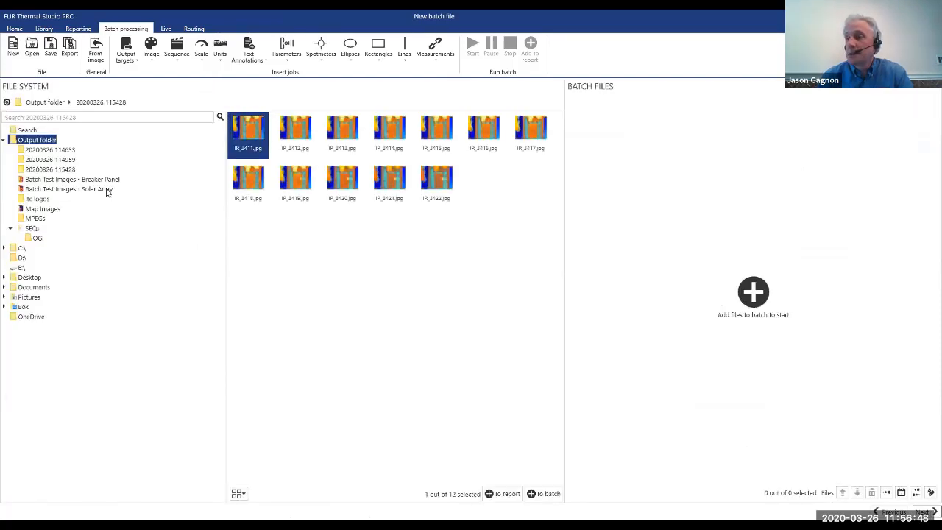
Add all images in the Map Images folder to the batch.
{"action": "left_click", "coordinate": [53, 211]}
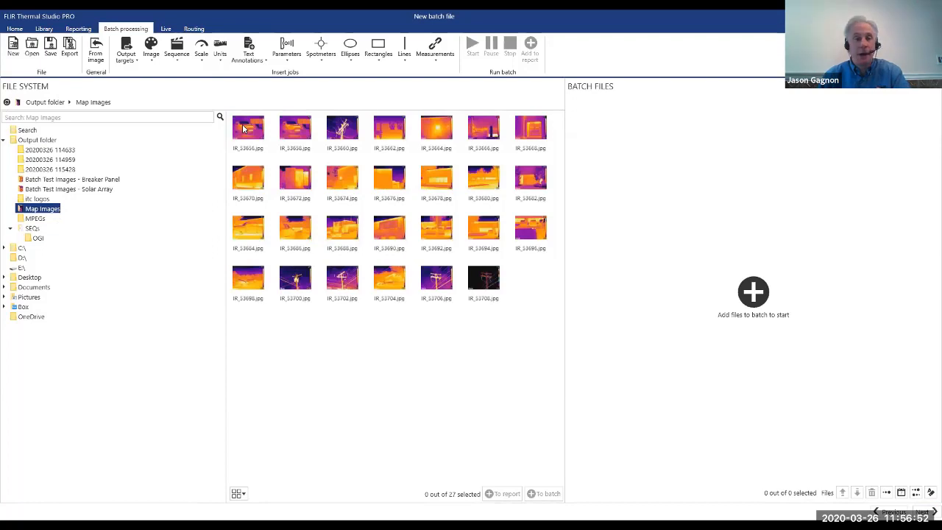
{"action": "left_click", "coordinate": [243, 129]}
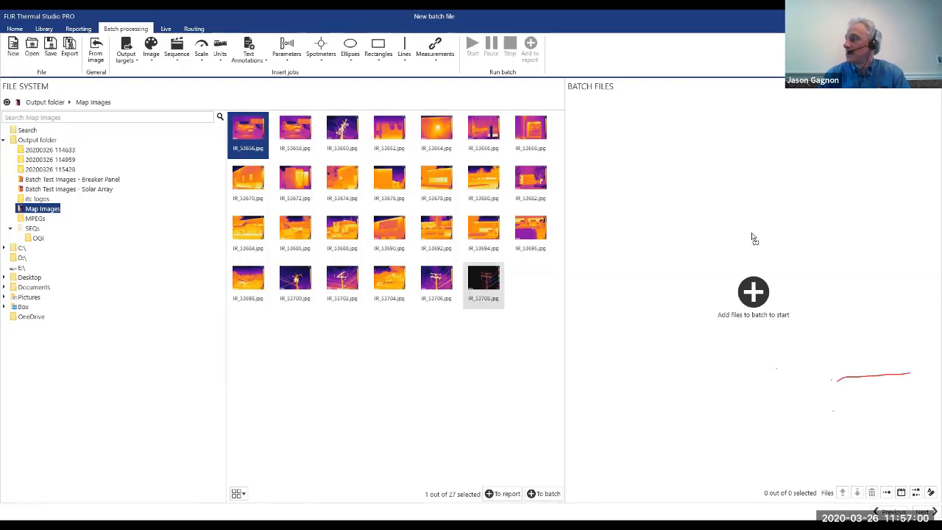
{"action": "key", "text": "ctrl+a"}
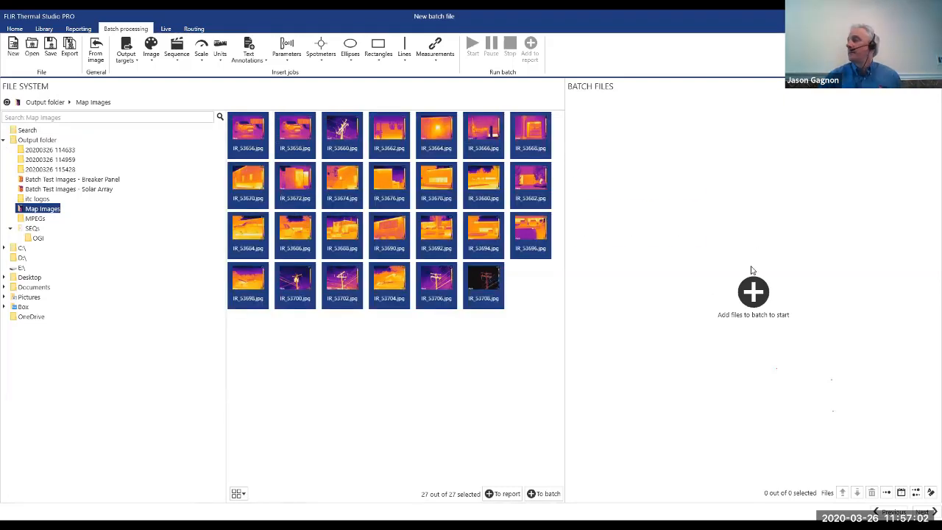
{"action": "left_click", "coordinate": [751, 290]}
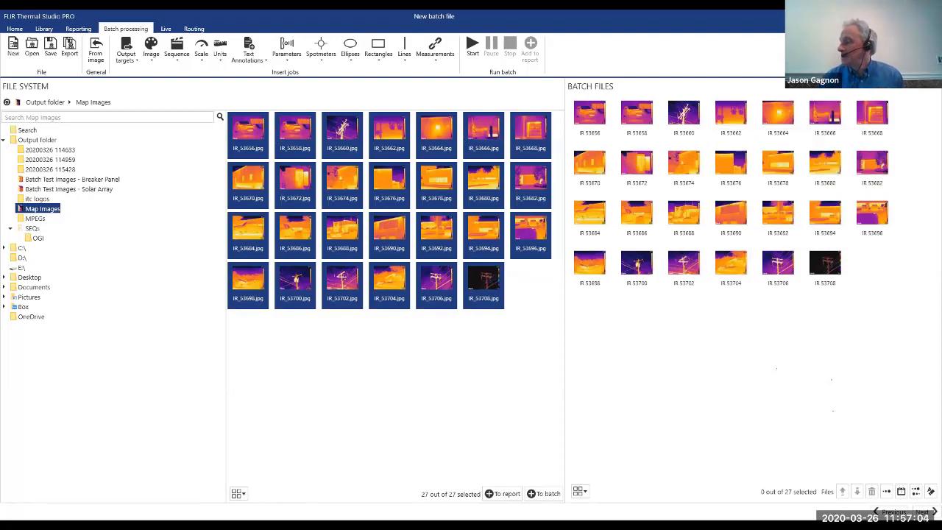
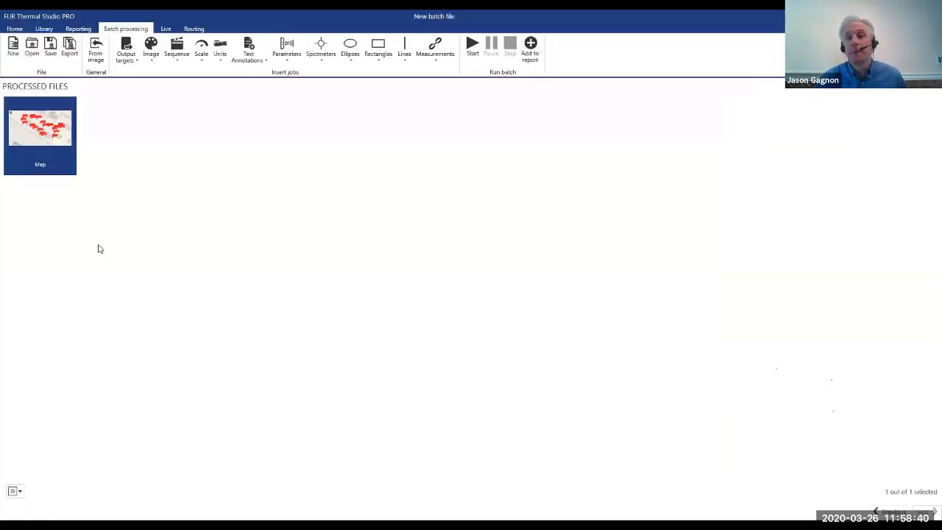
Start a new empty batch and look through the available jobs in the toolbox.
{"action": "left_click", "coordinate": [17, 45]}
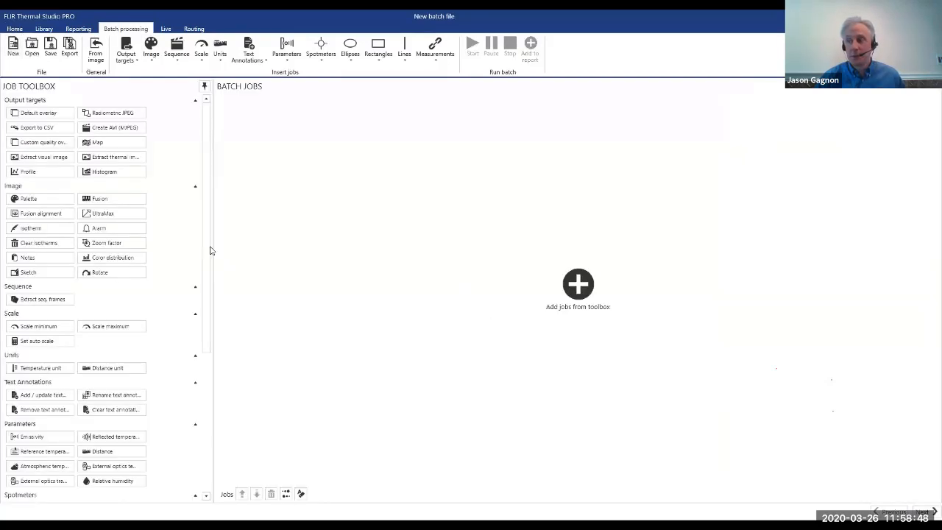
{"action": "left_click_drag", "start_coordinate": [209, 246], "coordinate": [228, 409]}
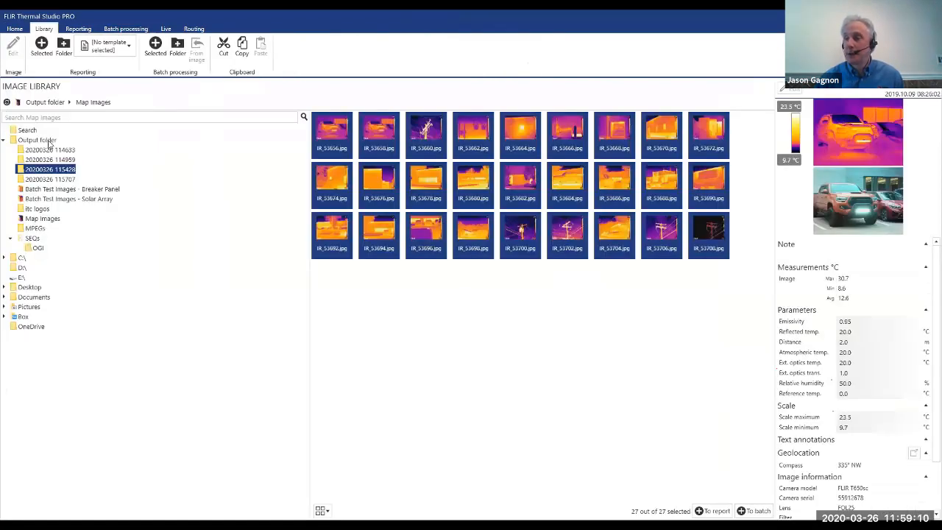
Open the FLIR0032.csq sequence from the SEQs folder in the library and scrub forward to frame 1037.
{"action": "left_click", "coordinate": [40, 140]}
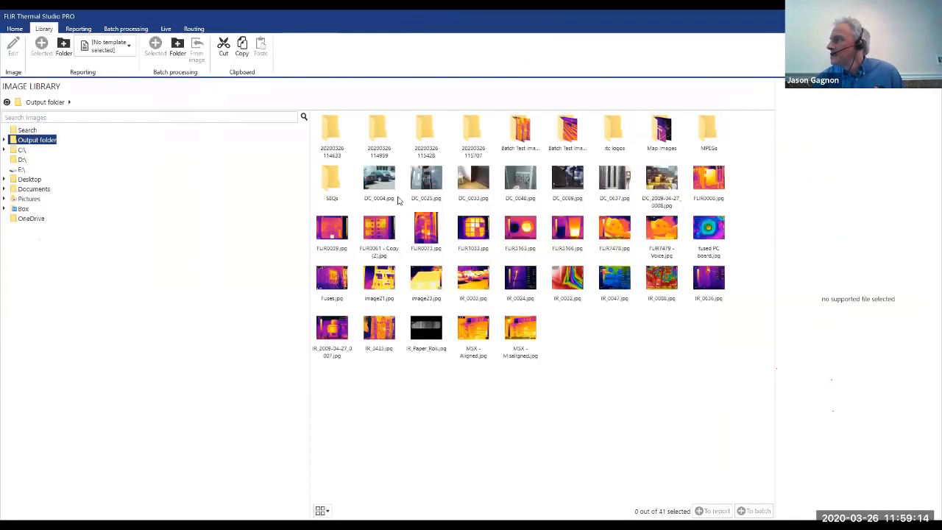
{"action": "left_click", "coordinate": [333, 184]}
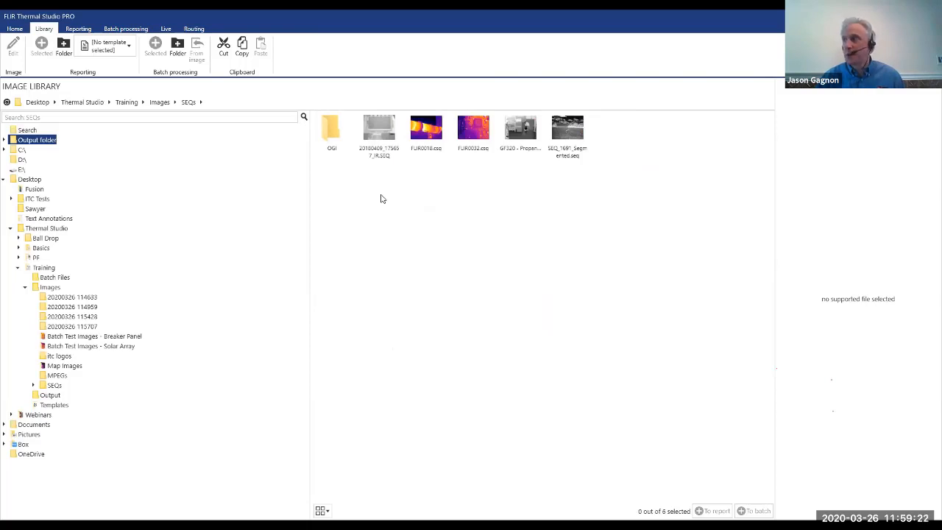
{"action": "double_click", "coordinate": [479, 151]}
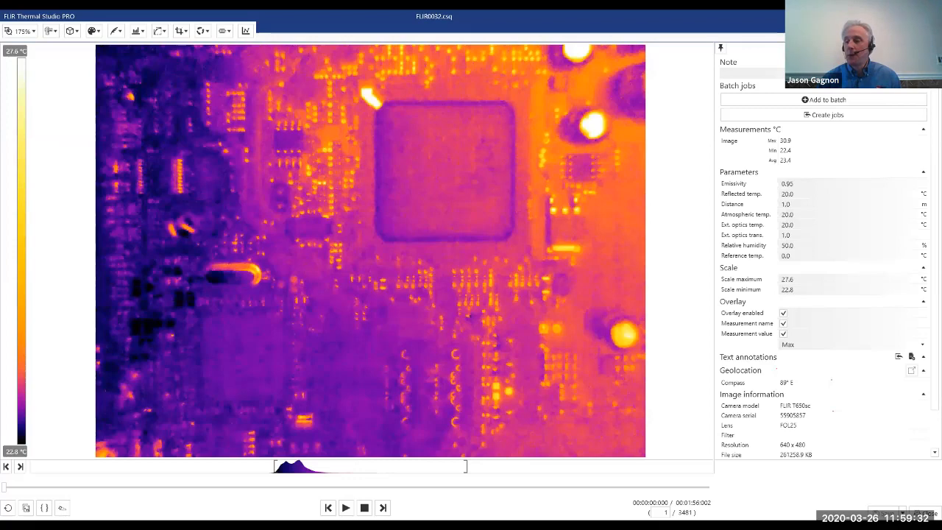
{"action": "left_click_drag", "start_coordinate": [5, 488], "coordinate": [99, 501]}
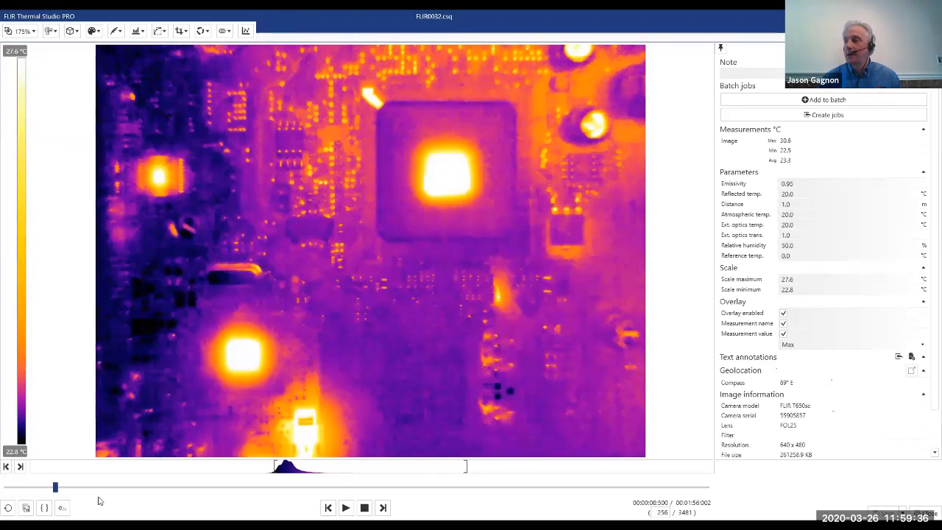
{"action": "left_click_drag", "start_coordinate": [158, 503], "coordinate": [213, 500]}
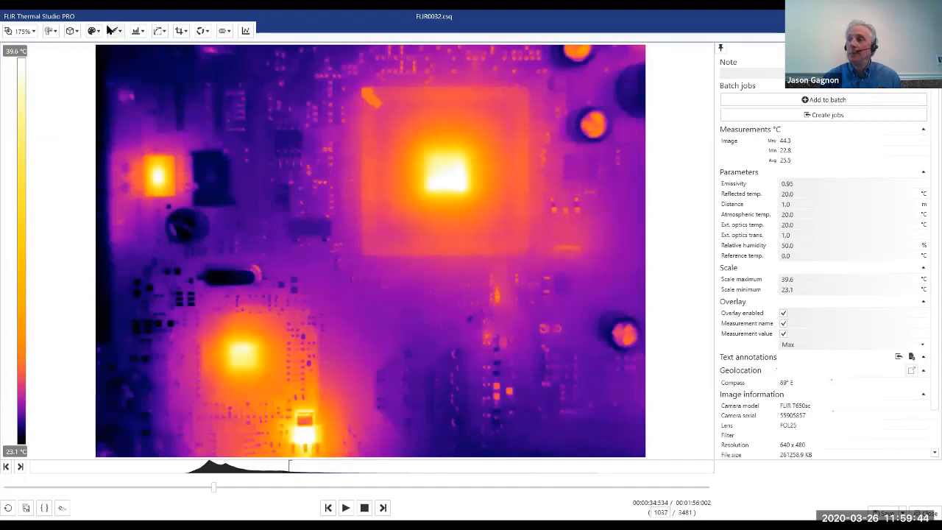
Place a spotmeter on the hot centre of the large chip and check its temperature at different frames of the sequence.
{"action": "left_click", "coordinate": [110, 31]}
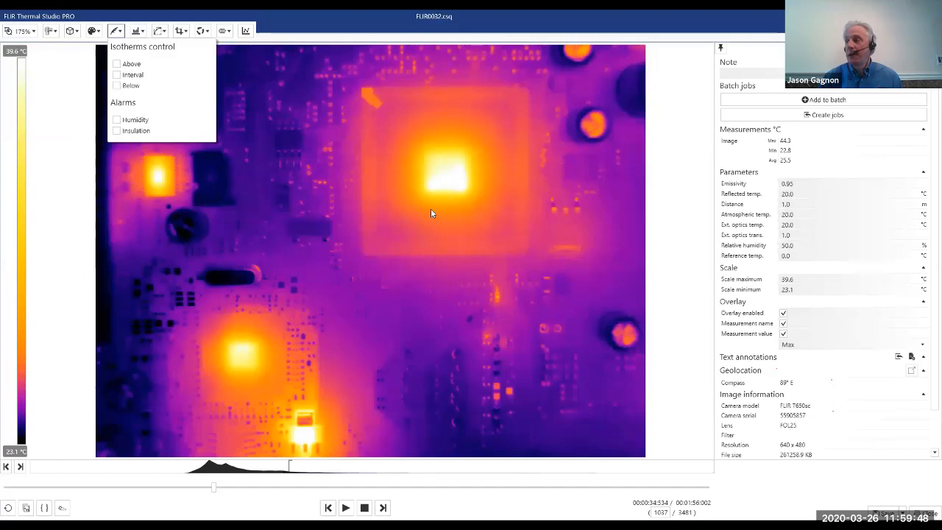
{"action": "left_click", "coordinate": [444, 169]}
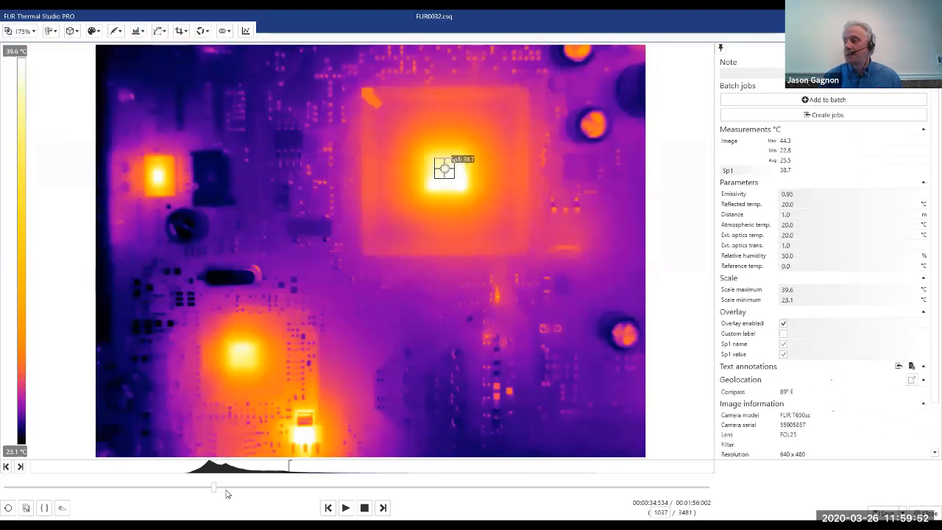
{"action": "left_click", "coordinate": [282, 488]}
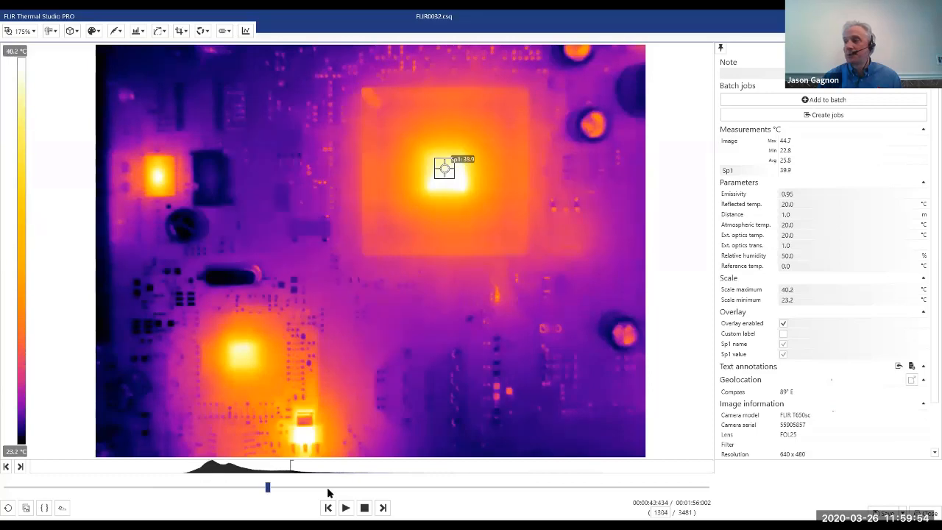
{"action": "left_click", "coordinate": [443, 490]}
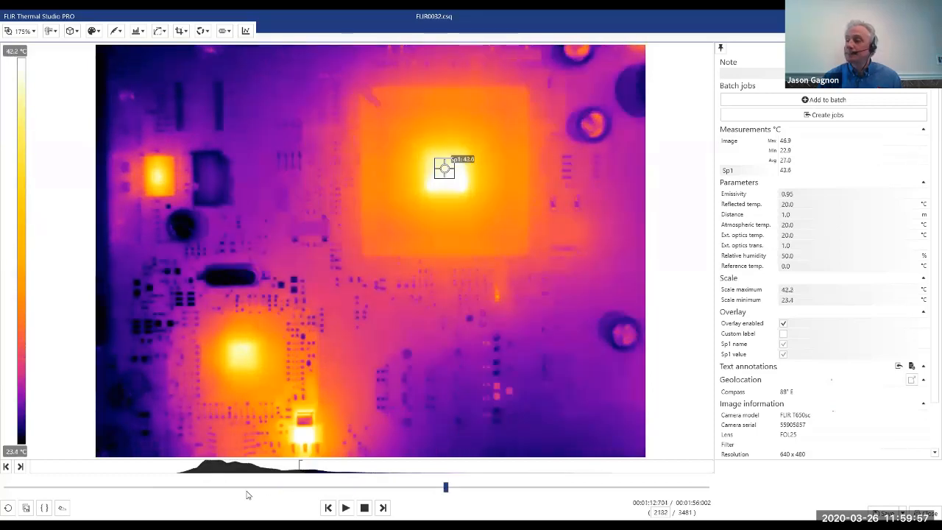
{"action": "left_click", "coordinate": [187, 475]}
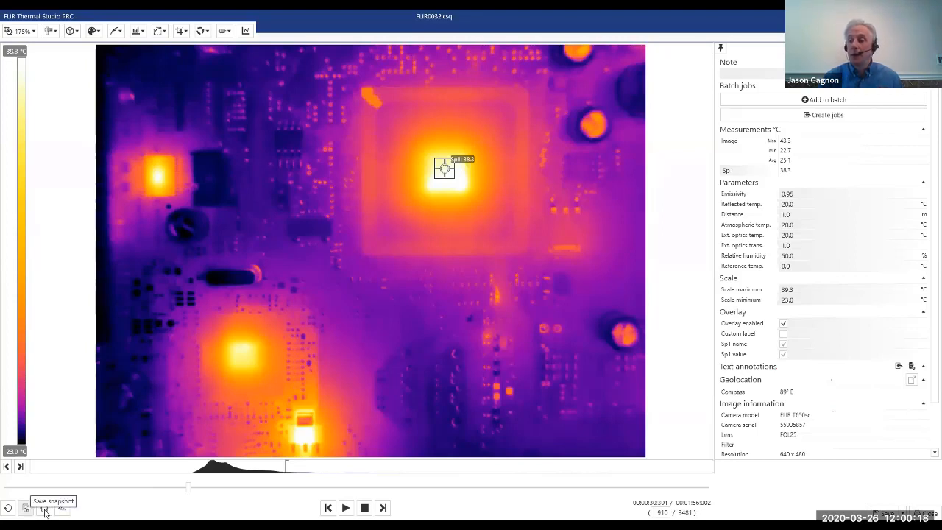
Turn on frame range selection for the sequence and shift the range along the timeline to a stretch before the sequence's midpoint.
{"action": "left_click", "coordinate": [45, 509]}
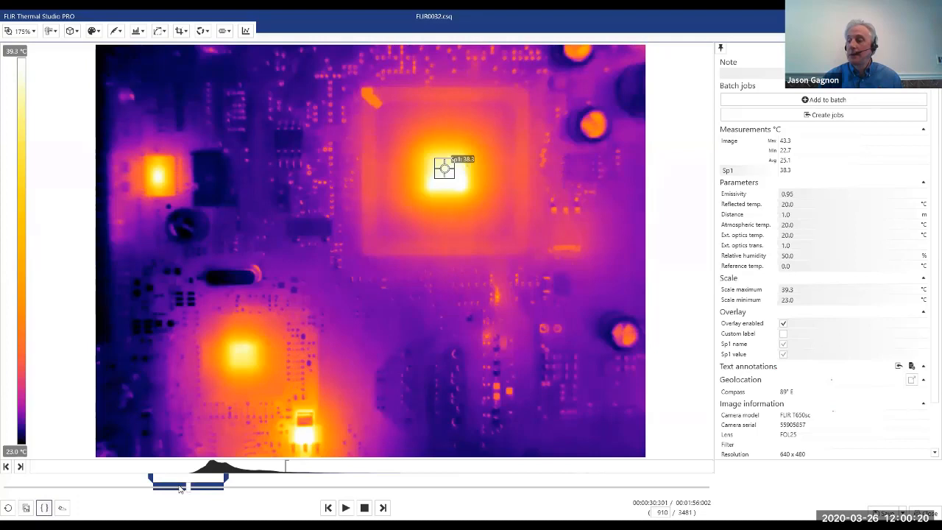
{"action": "left_click_drag", "start_coordinate": [180, 488], "coordinate": [205, 495]}
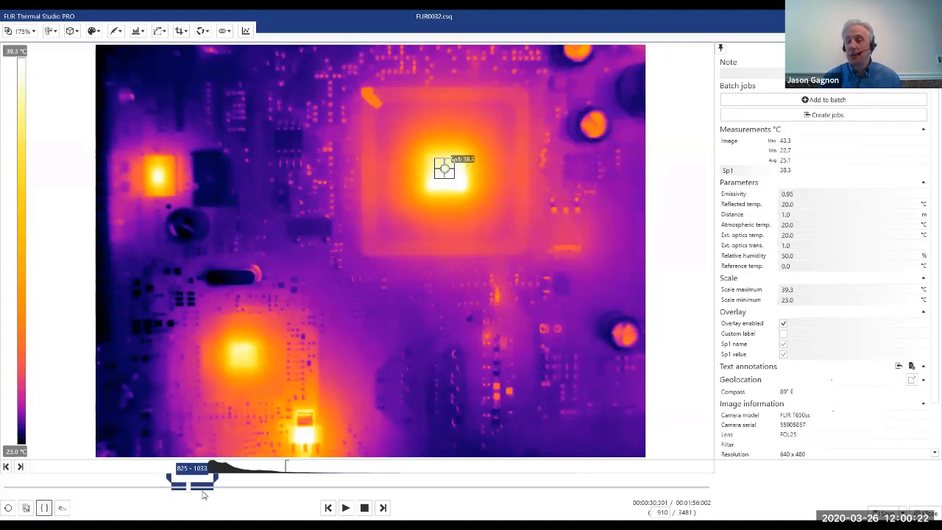
{"action": "left_click", "coordinate": [325, 482]}
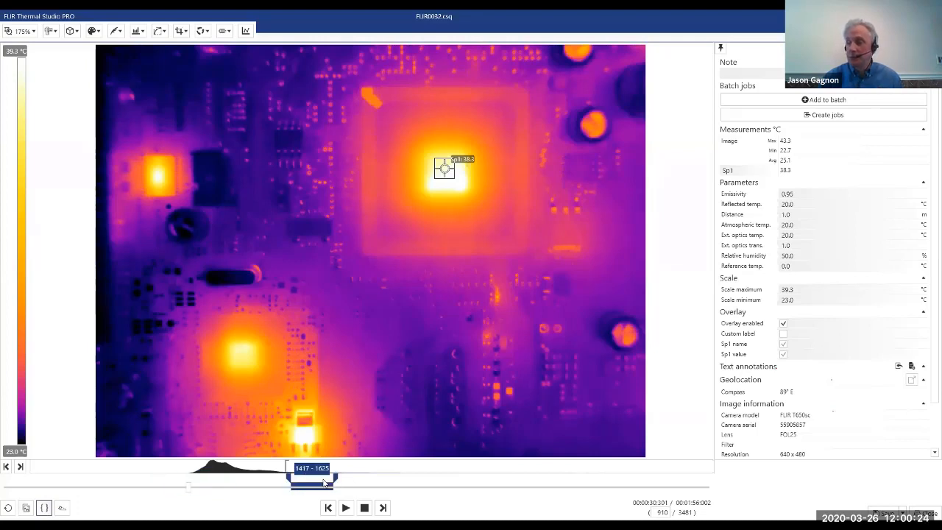
{"action": "left_click_drag", "start_coordinate": [324, 482], "coordinate": [318, 482]}
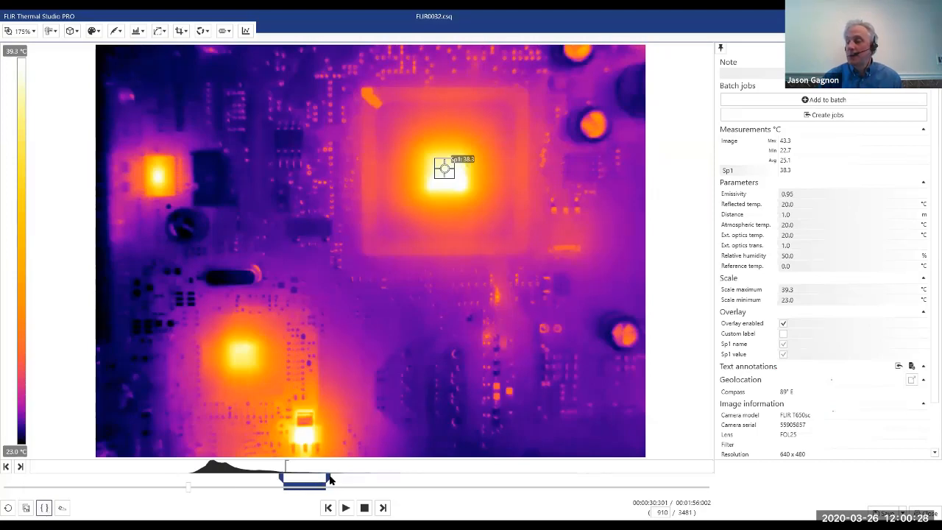
{"action": "left_click", "coordinate": [262, 490]}
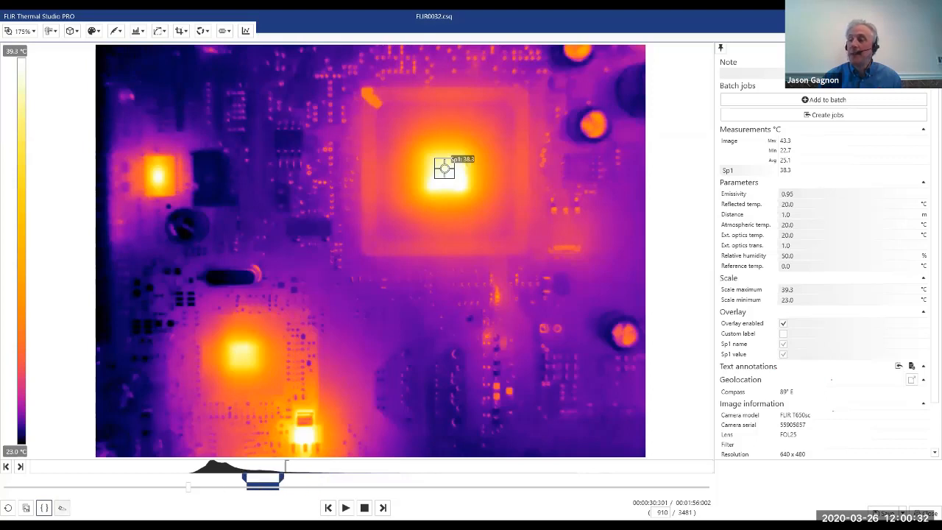
Save the selected frame range to the Desktop and close the sequence.
{"action": "left_click", "coordinate": [64, 507]}
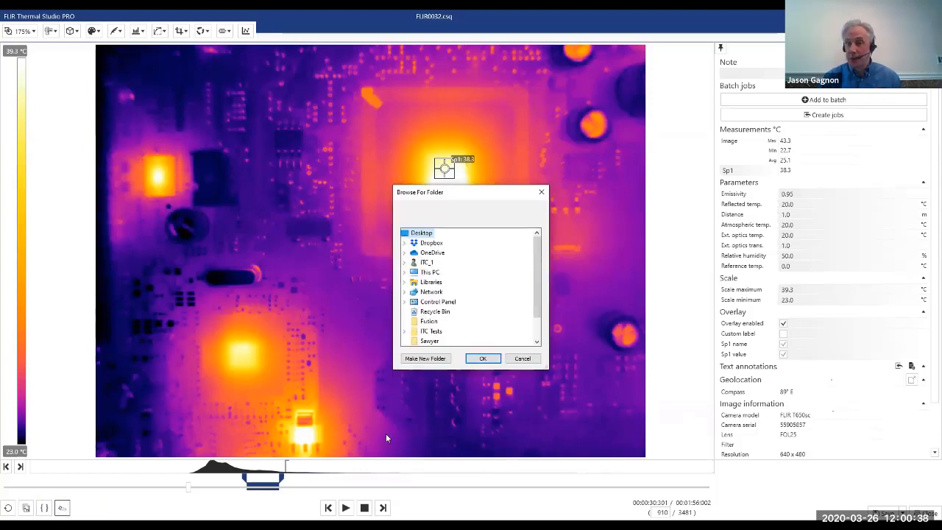
{"action": "left_click", "coordinate": [483, 358]}
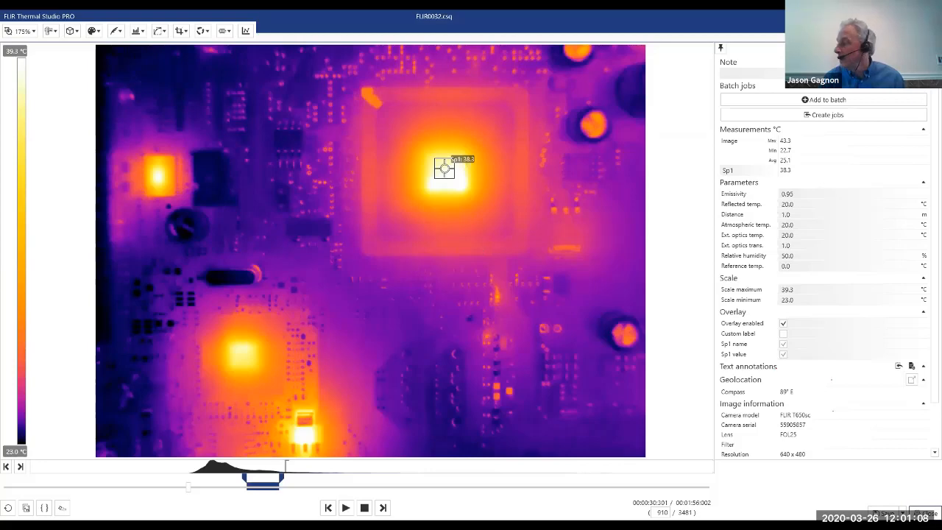
{"action": "left_click", "coordinate": [925, 513]}
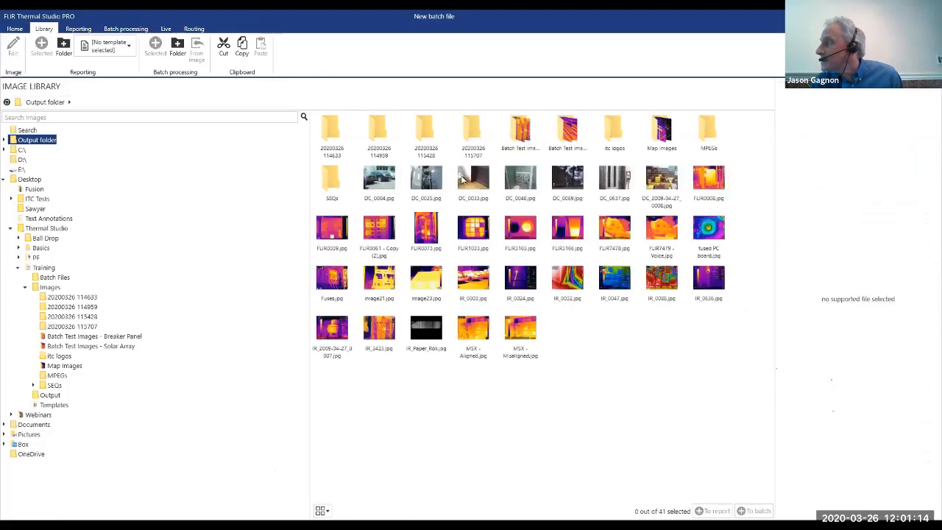
Open the GF320 - Aerial OGI Leak on new pipeline video from the MPEGs folder.
{"action": "double_click", "coordinate": [709, 133]}
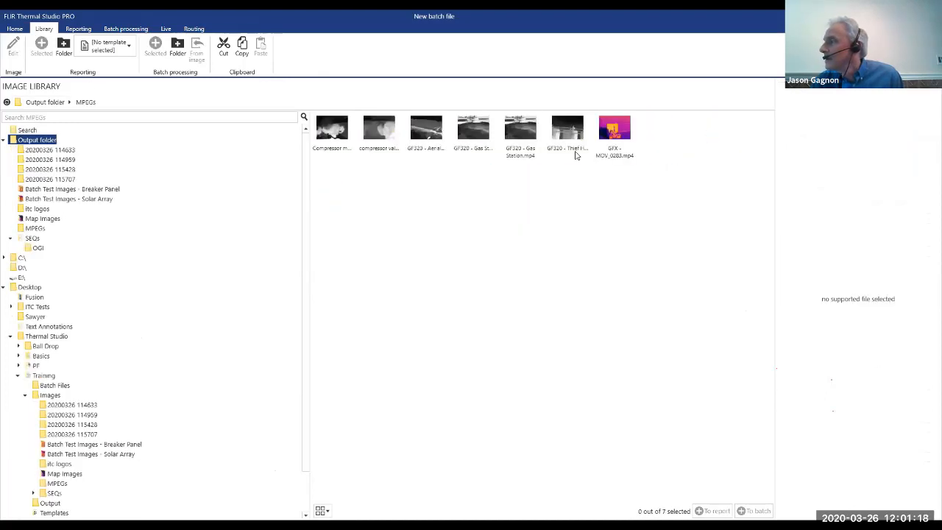
{"action": "left_click", "coordinate": [425, 139]}
{"action": "double_click", "coordinate": [426, 139]}
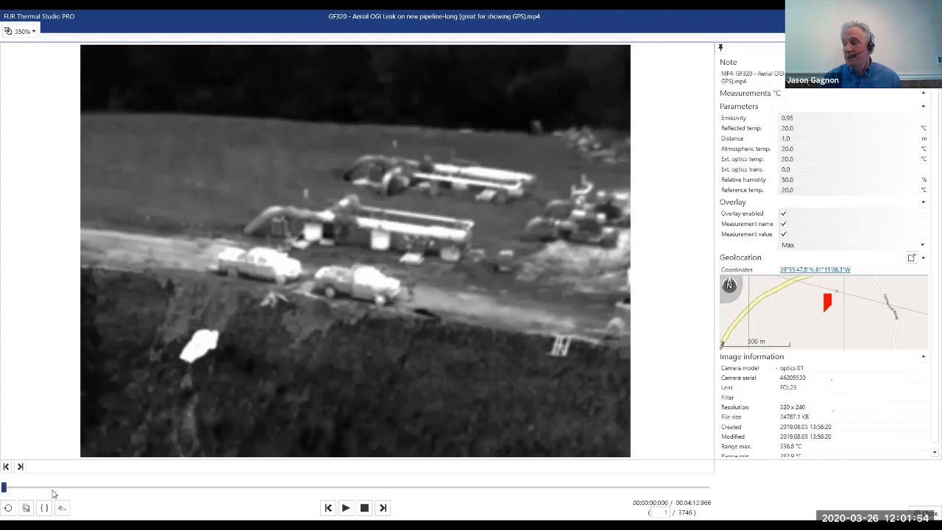
Scrub through the aerial video to examine how the spot reading, coordinates and map position change, and close it.
{"action": "left_click", "coordinate": [91, 488]}
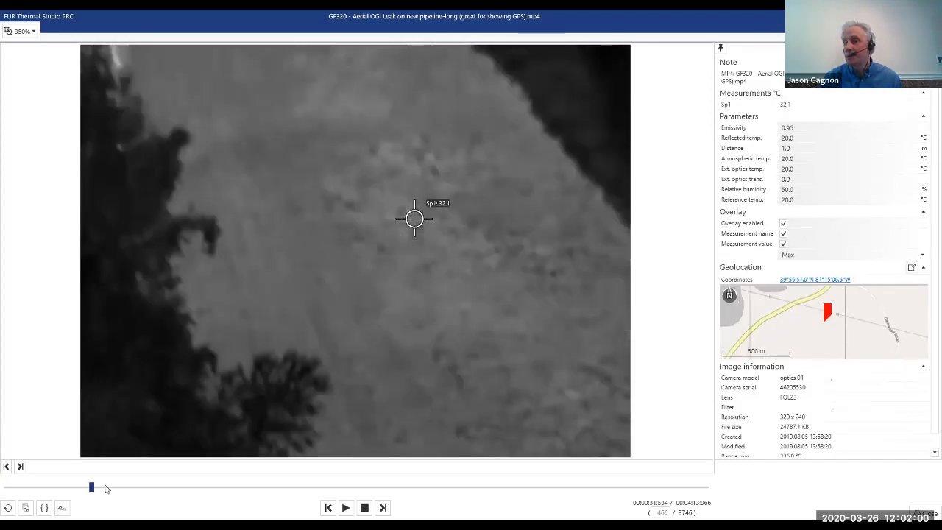
{"action": "left_click", "coordinate": [191, 487]}
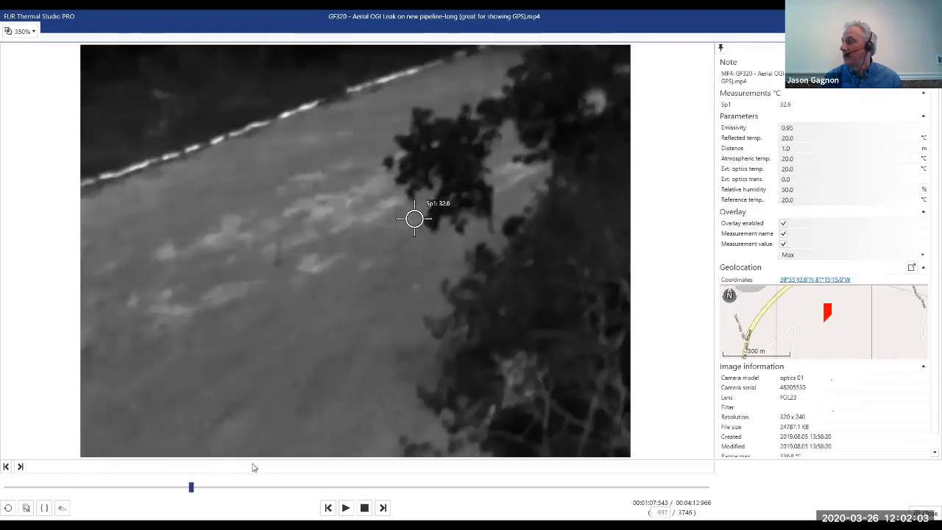
{"action": "left_click_drag", "start_coordinate": [252, 467], "coordinate": [273, 467]}
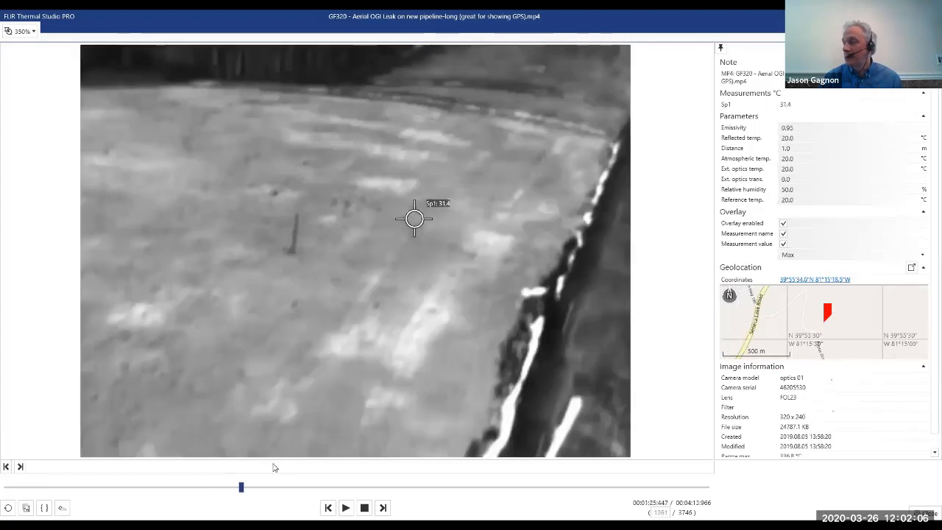
{"action": "left_click", "coordinate": [327, 487]}
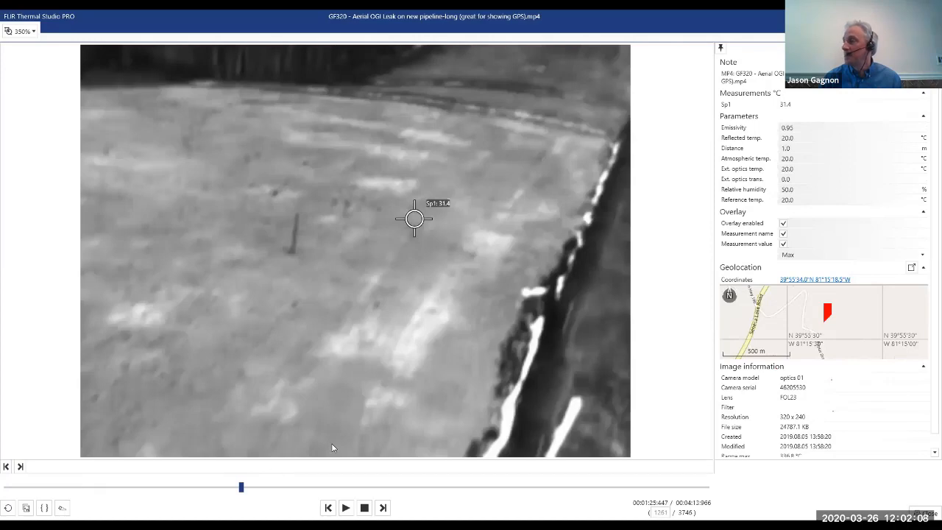
{"action": "mouse_move", "coordinate": [347, 437]}
{"action": "left_mouse_down"}
{"action": "mouse_move", "coordinate": [371, 431]}
{"action": "mouse_move", "coordinate": [359, 434]}
{"action": "left_mouse_up"}
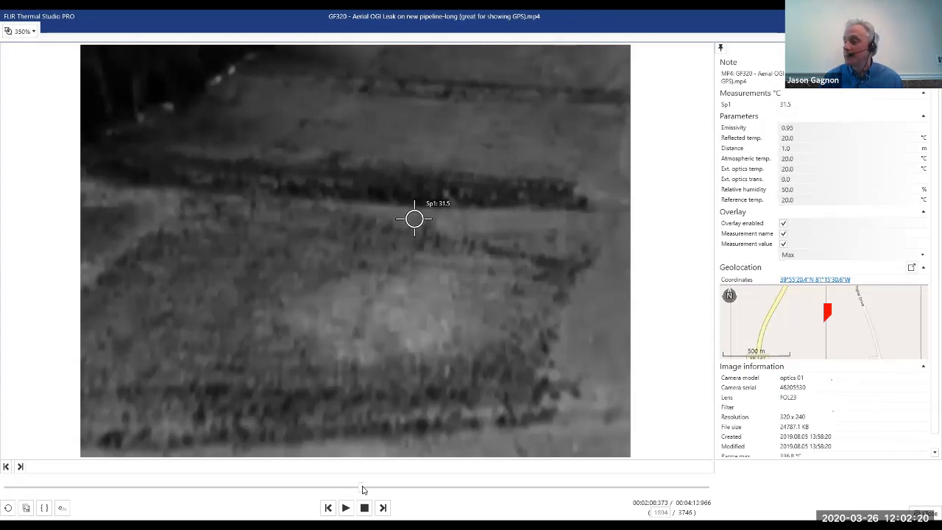
{"action": "left_click", "coordinate": [566, 486]}
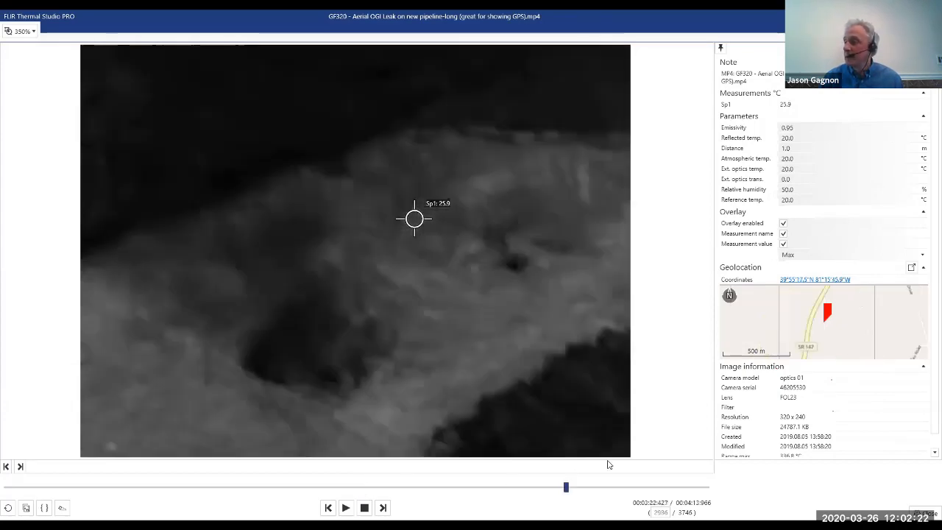
{"action": "left_click", "coordinate": [427, 487]}
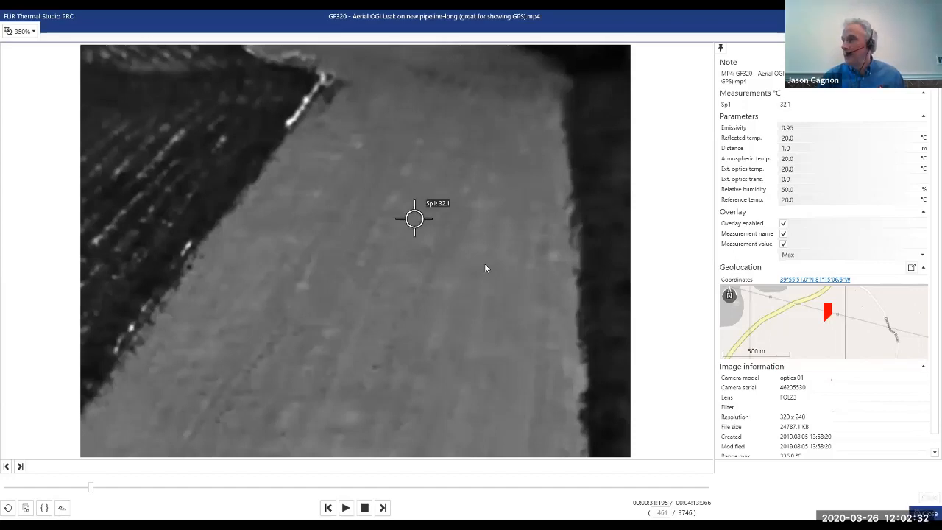
{"action": "key", "text": "Escape"}
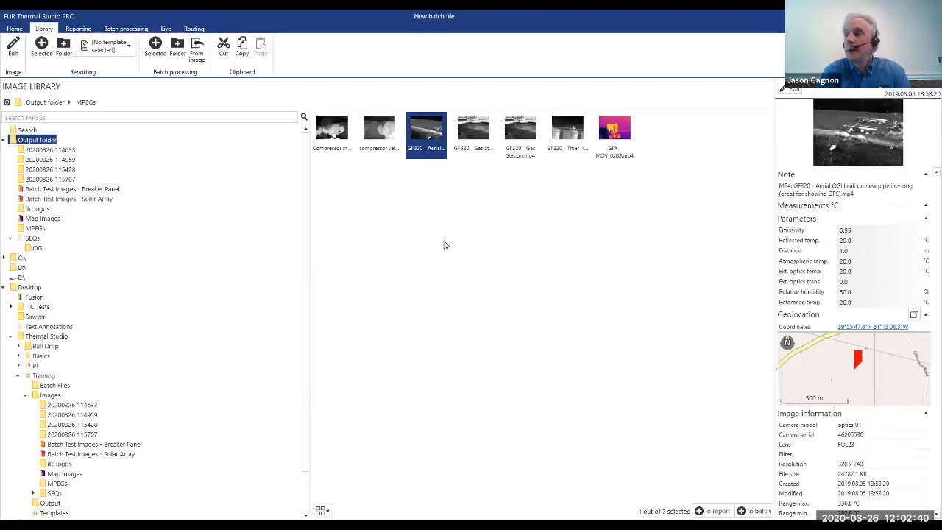
View the live camera and batch processing sections, and return to the GF320 aerial video in the image library.
{"action": "left_click", "coordinate": [166, 31]}
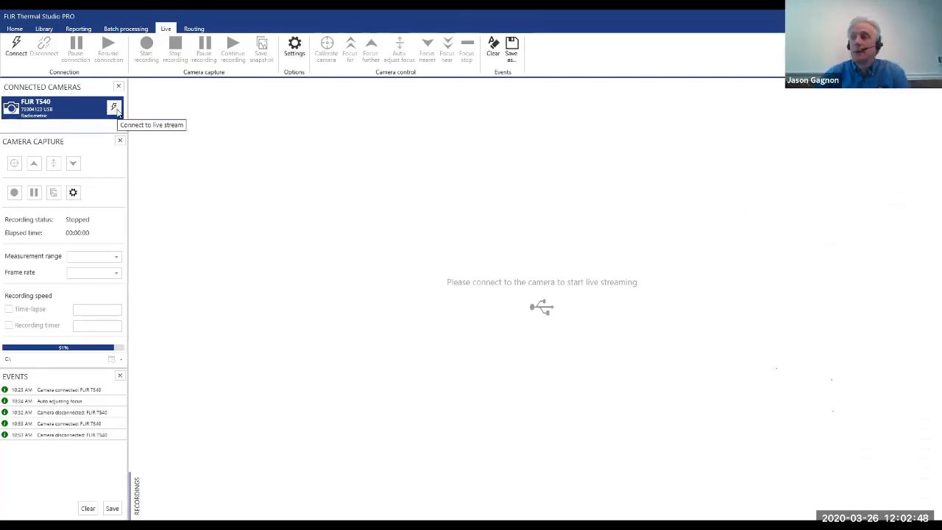
{"action": "left_click", "coordinate": [123, 31]}
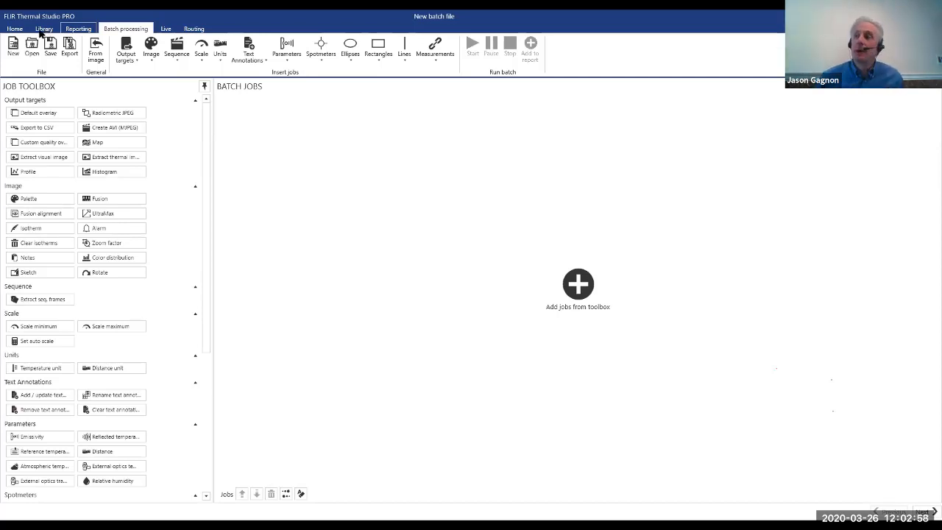
{"action": "left_click", "coordinate": [43, 28]}
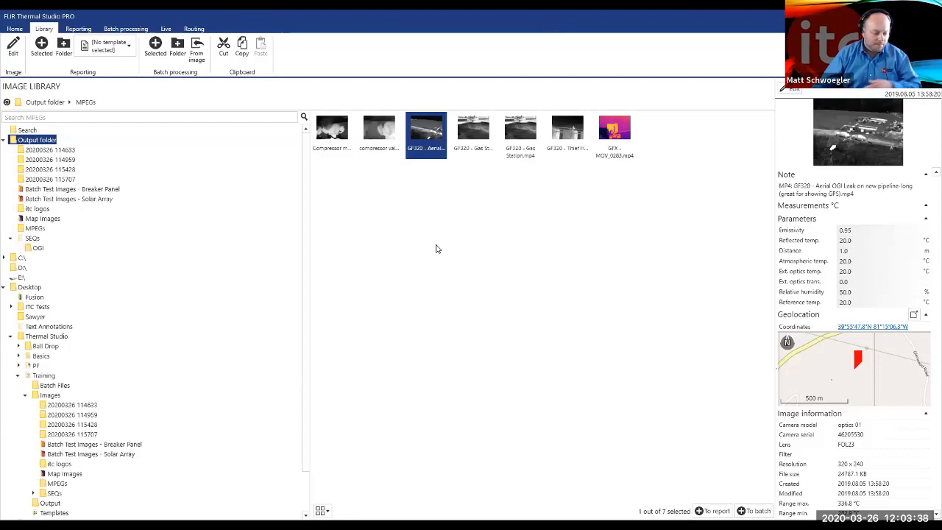
{"action": "double_click", "coordinate": [419, 139]}
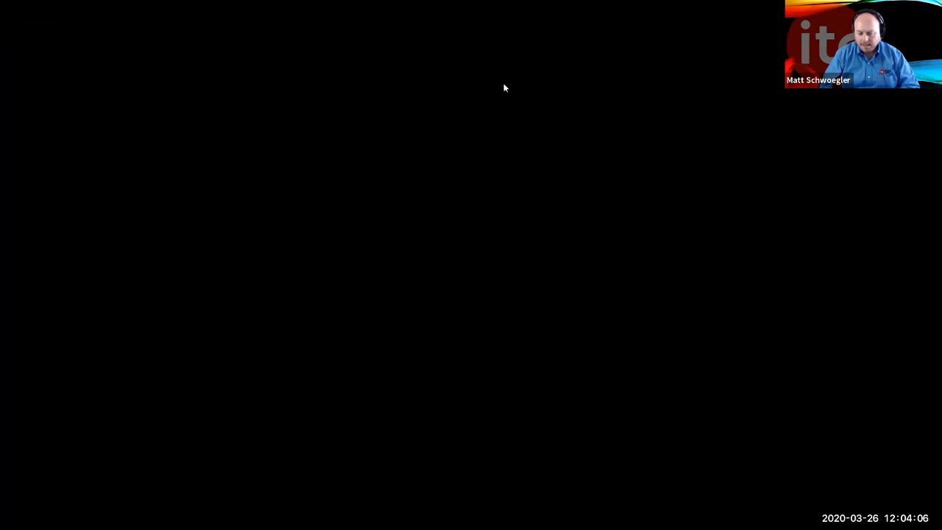